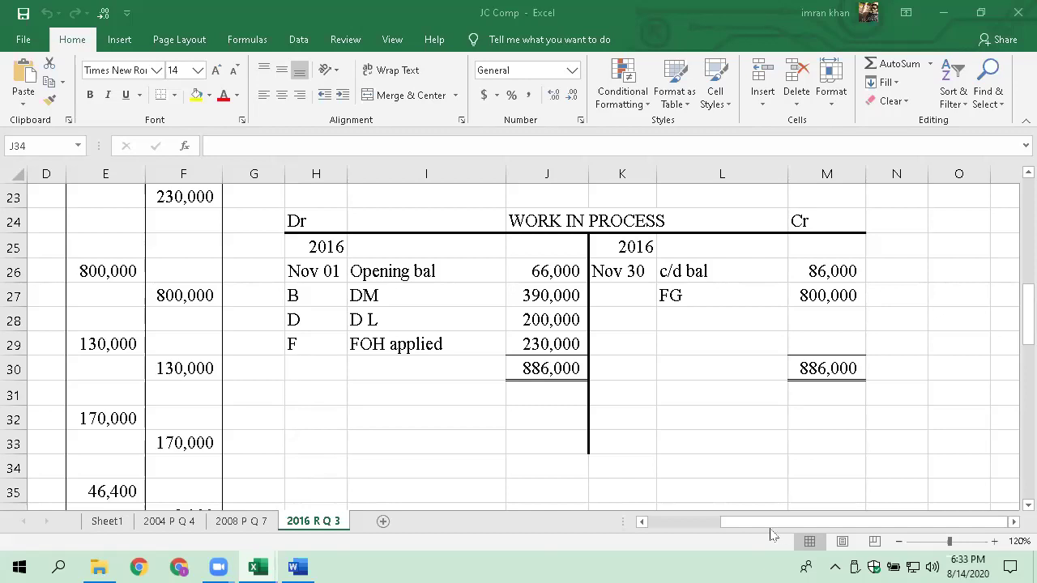
- Review general journal entries B to D on the 2016 R Q 3 sheet, covering material issue, purchase return and payroll
click(666, 525)
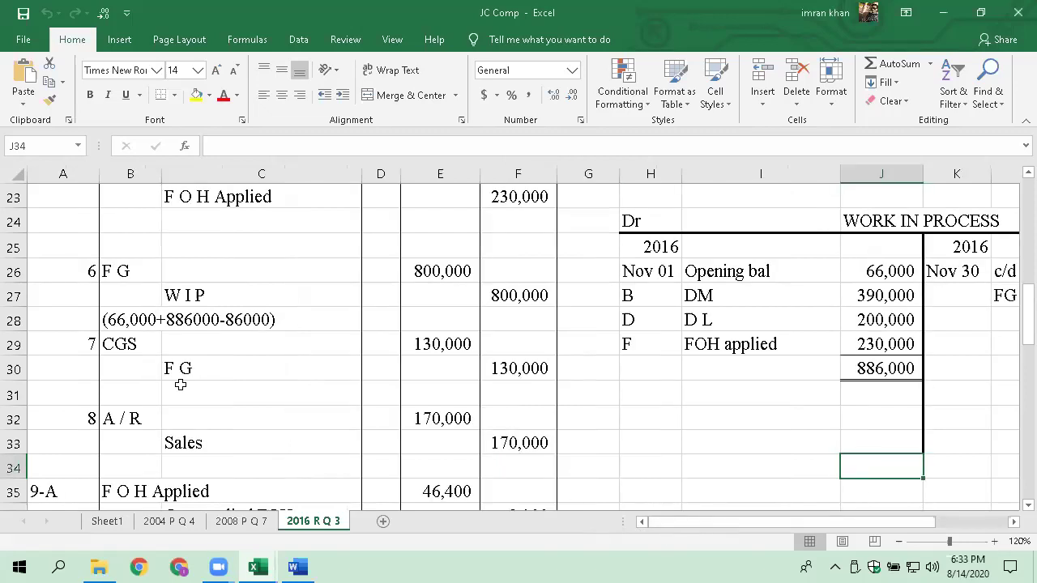
scroll(179, 380, up, 7)
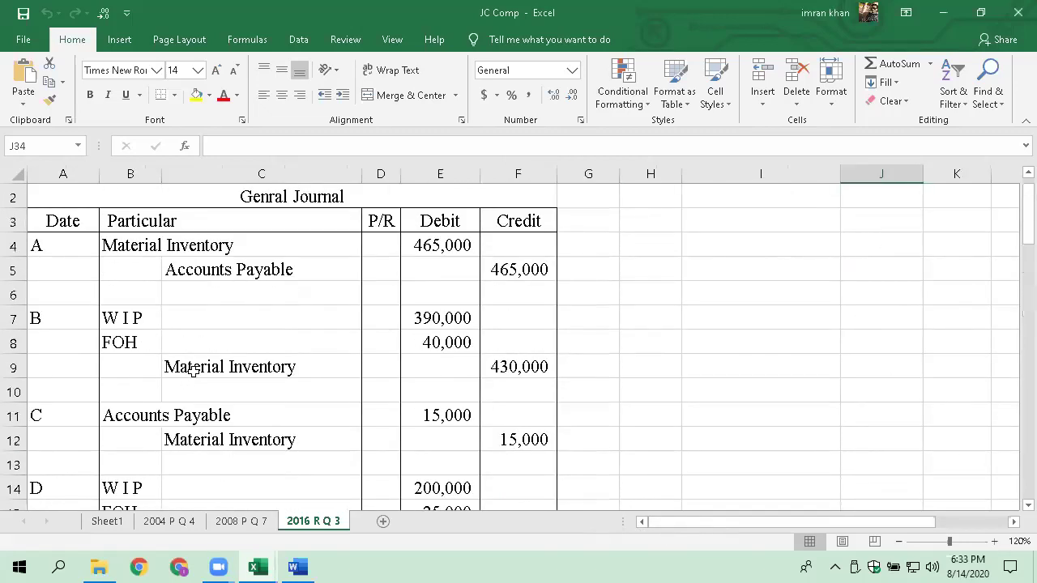
click(133, 320)
click(249, 373)
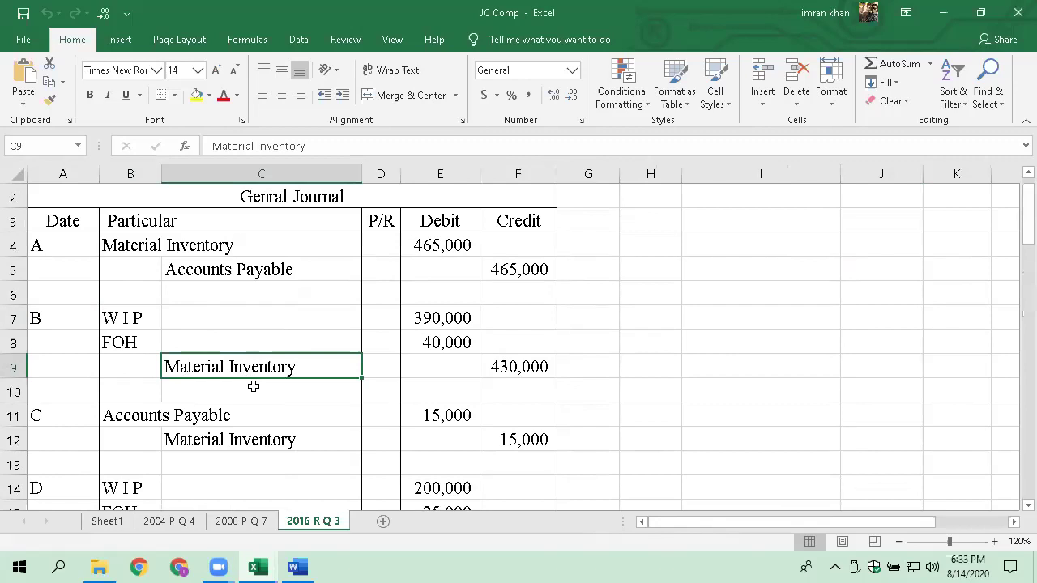
click(115, 346)
click(265, 367)
scroll(265, 366, down, 2)
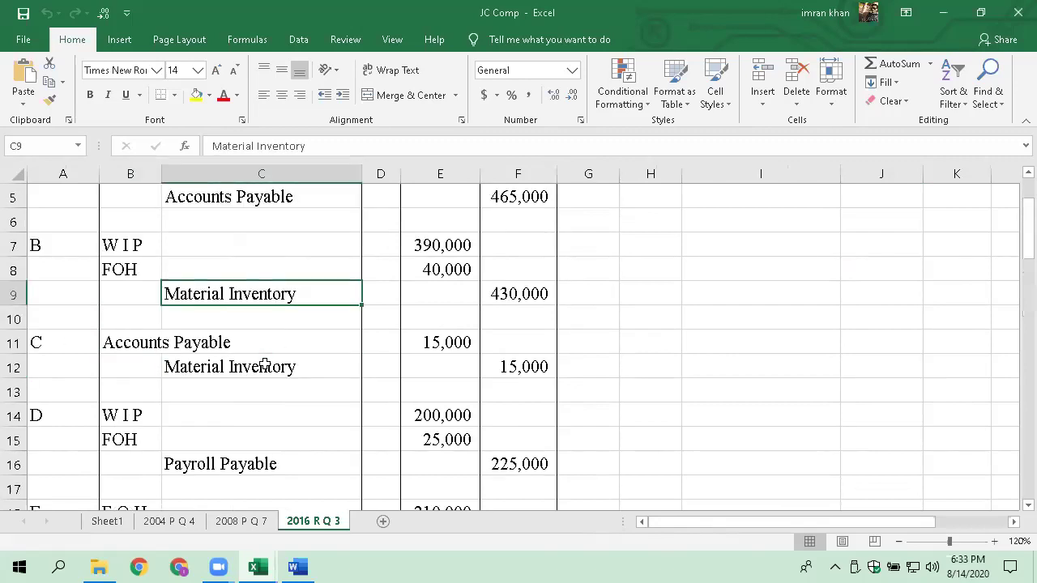
click(127, 341)
click(227, 390)
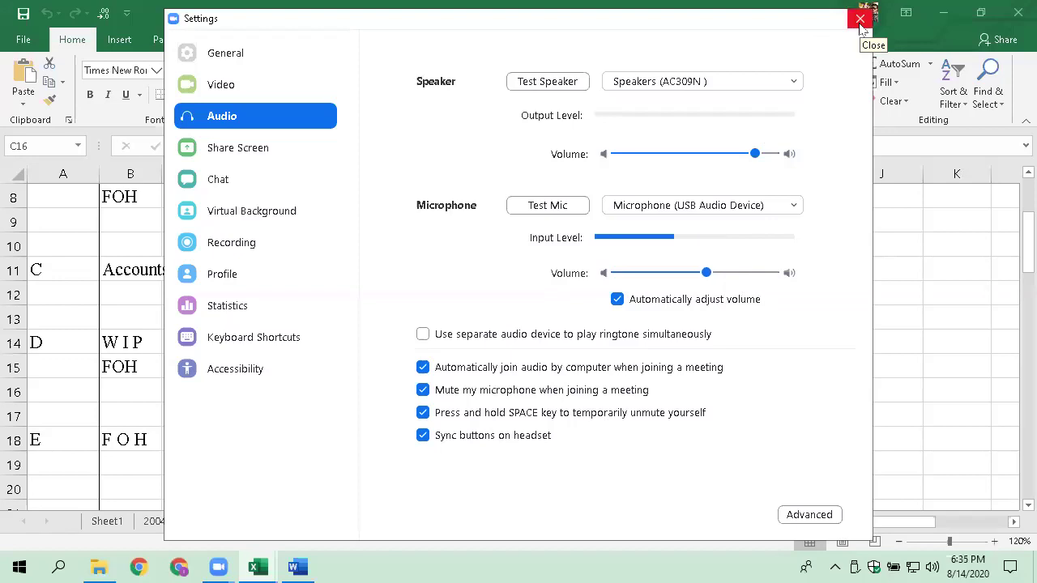
- Close the Zoom audio settings window to return to the journal worksheet
click(860, 20)
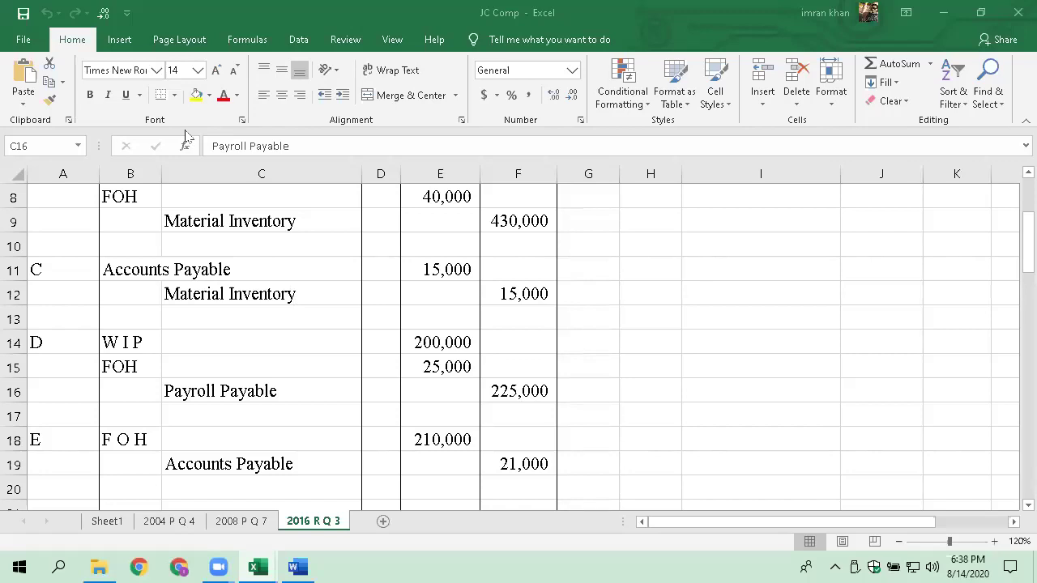
key(alt+Tab)
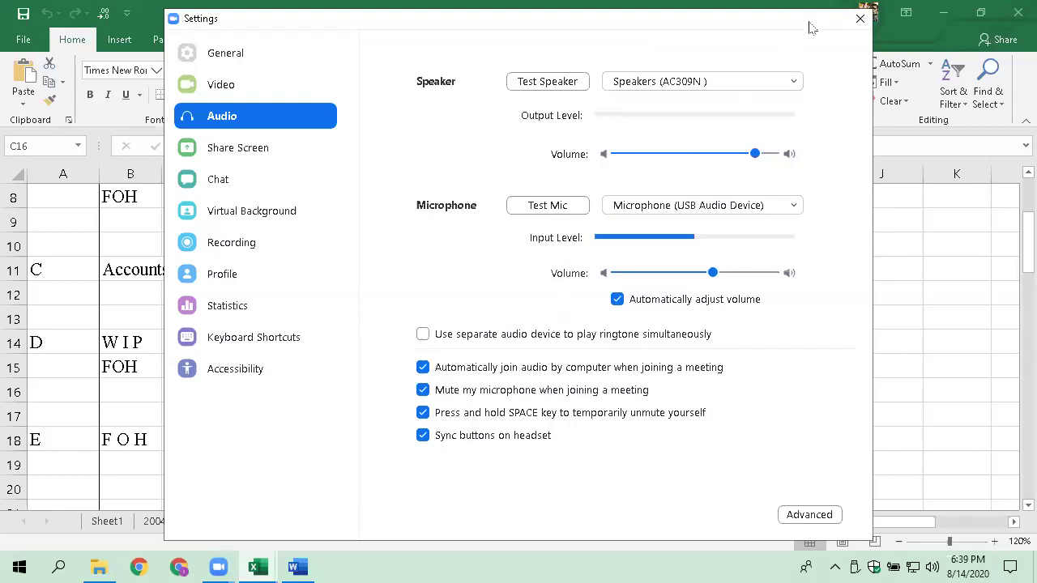
click(859, 18)
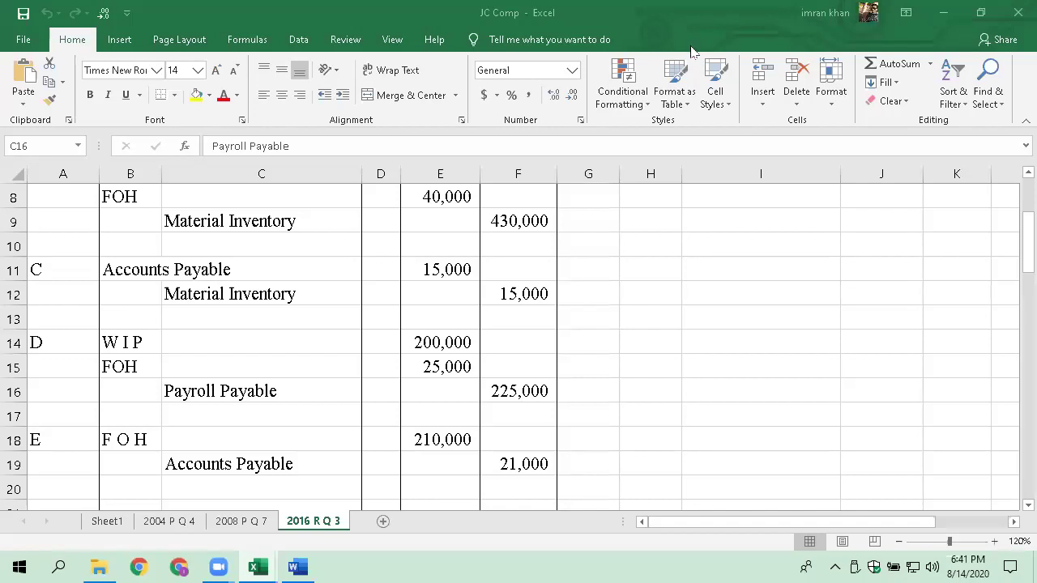
- Look through the 2016 R Q 3 general journal from its heading down to the sales tax entries
scroll(323, 498, up, 3)
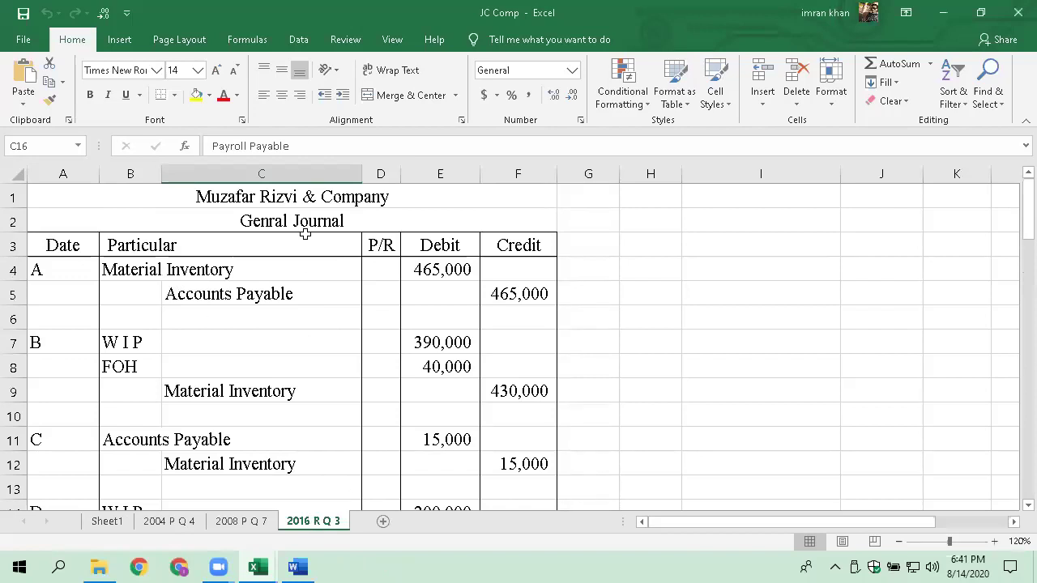
scroll(345, 402, down, 4)
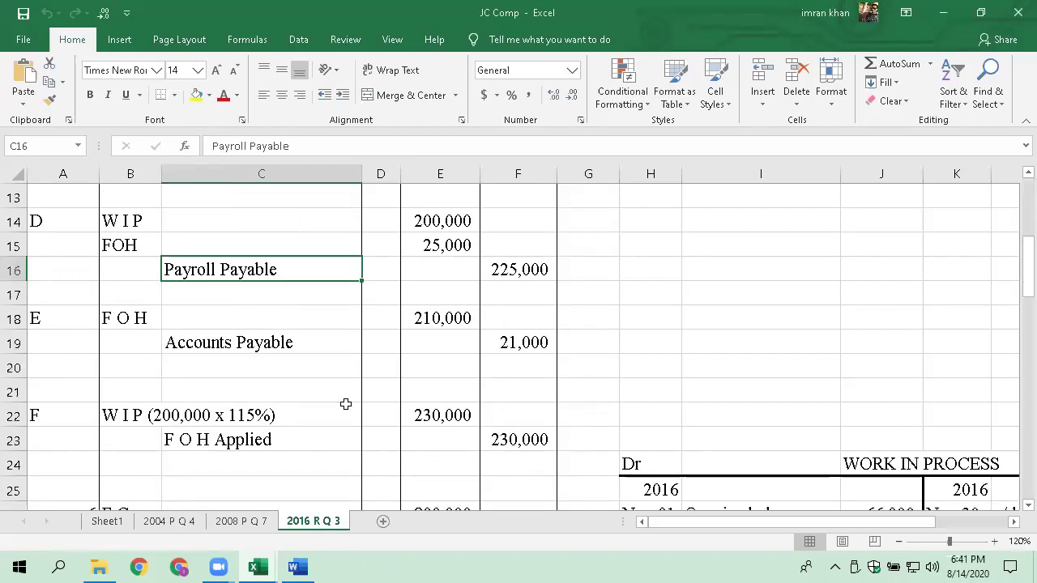
scroll(345, 404, down, 1)
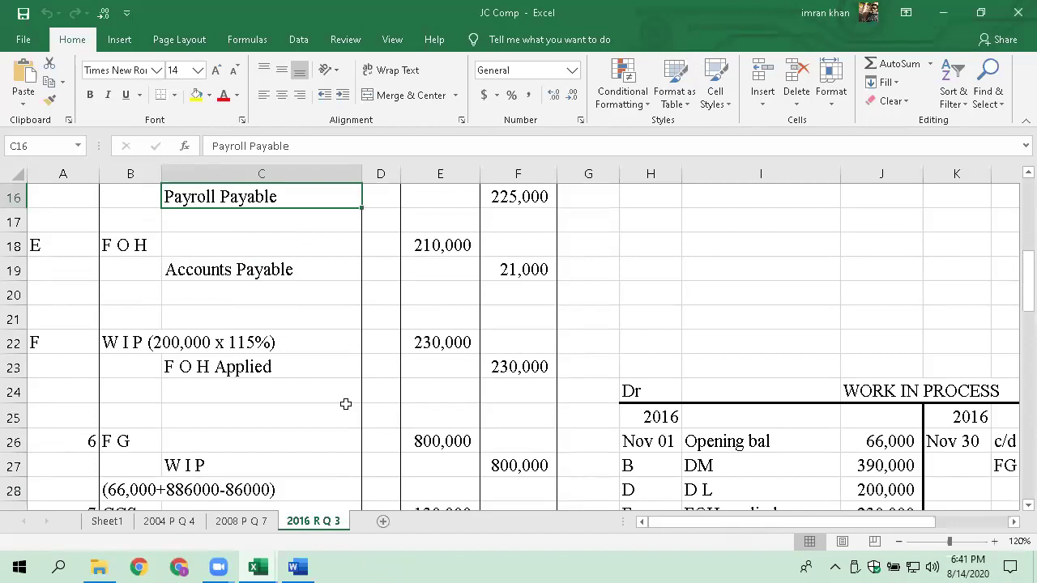
scroll(345, 404, down, 2)
scroll(345, 403, down, 2)
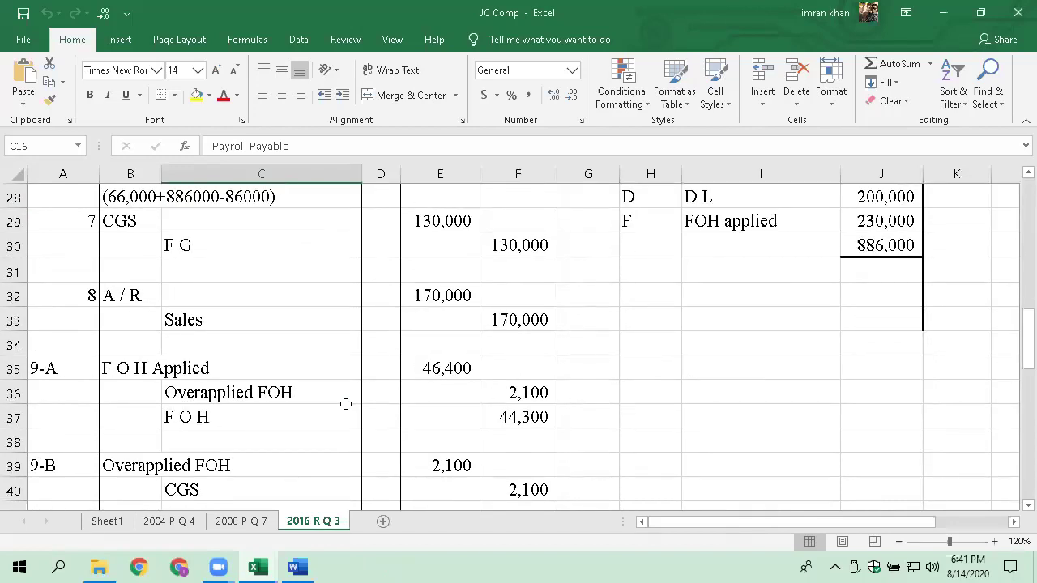
scroll(345, 403, down, 2)
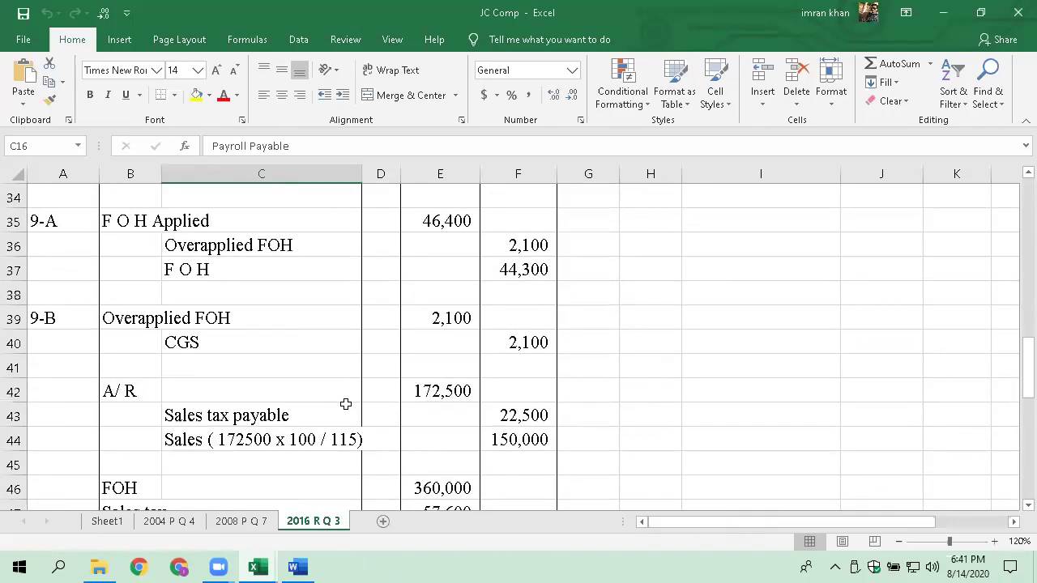
scroll(345, 403, up, 11)
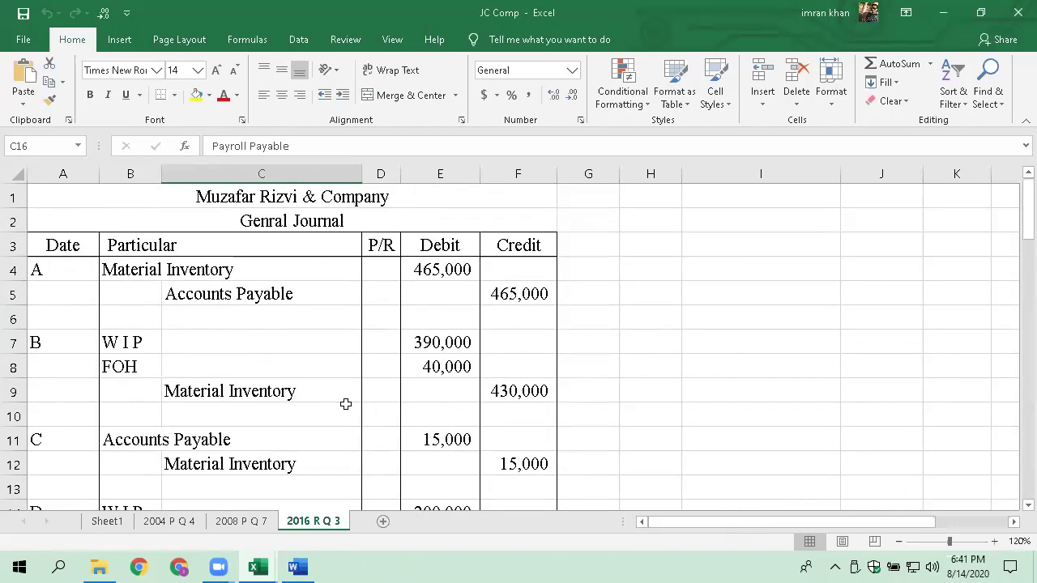
- Create a copy of the 2016 R Q 3 sheet at the end of the workbook
right_click(331, 526)
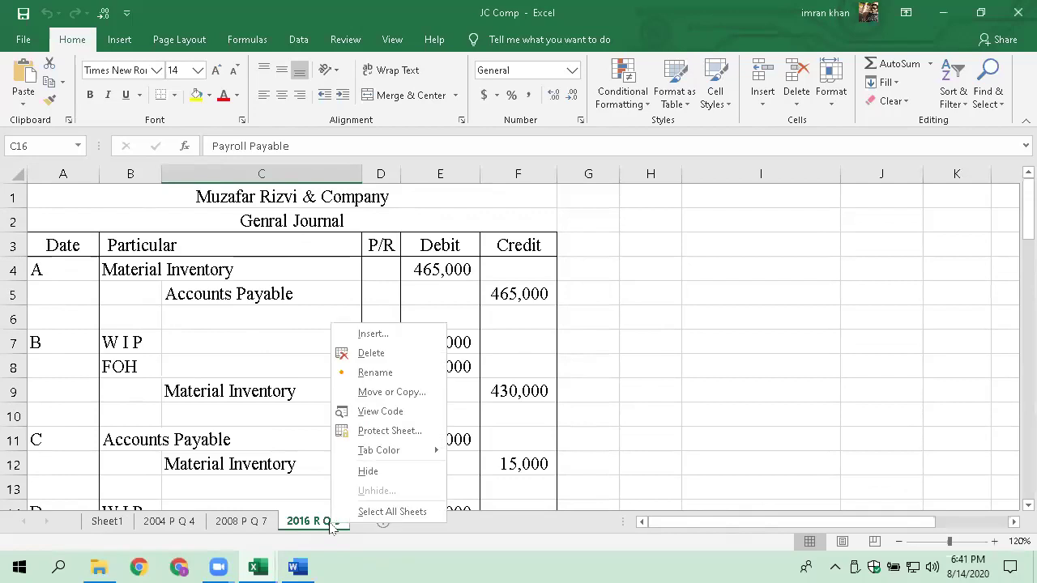
click(403, 393)
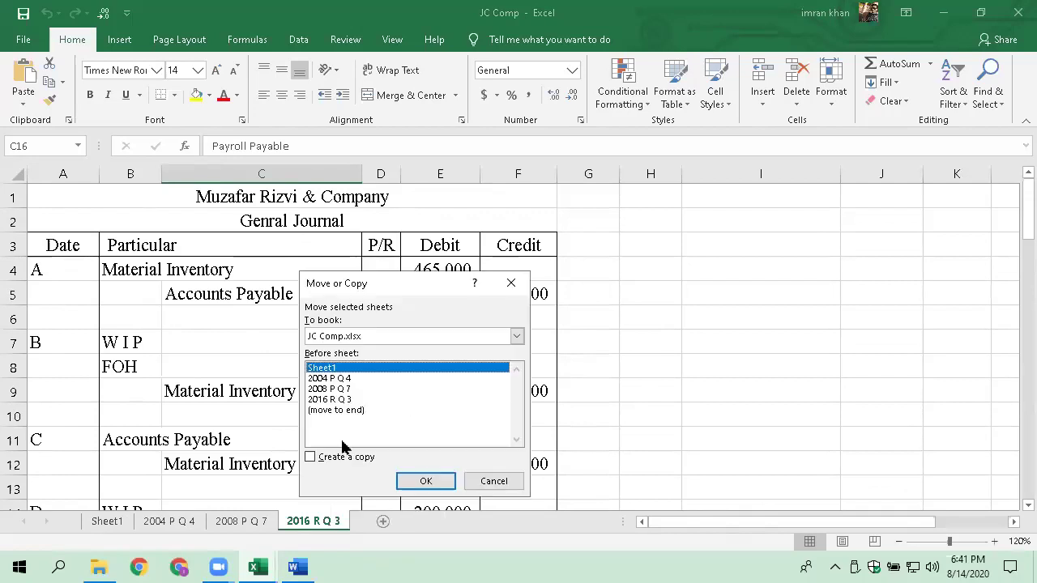
click(344, 411)
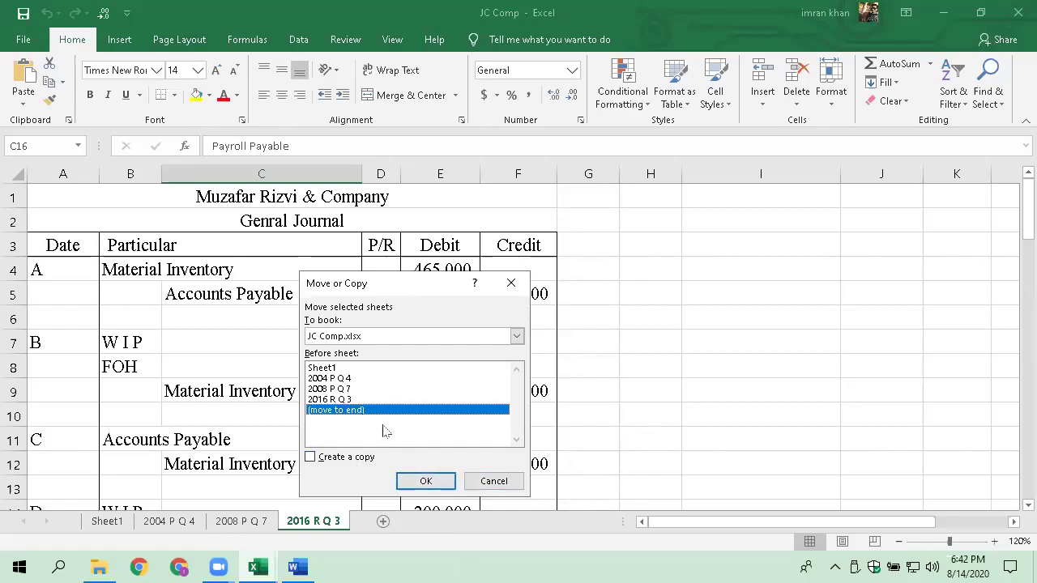
click(366, 457)
click(425, 483)
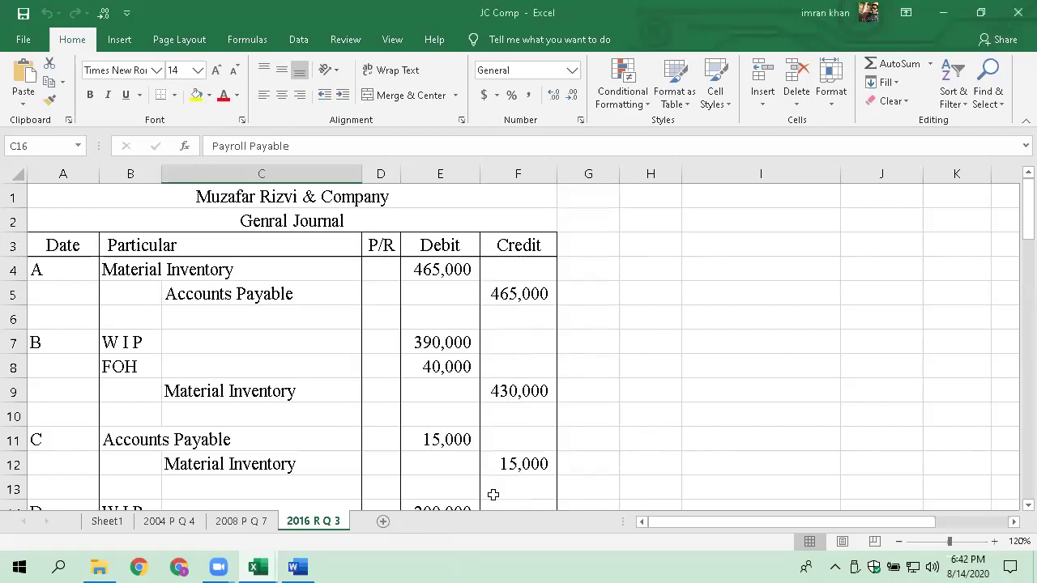
- Rename the copied worksheet as "2002 RP Q 3"
double_click(414, 522)
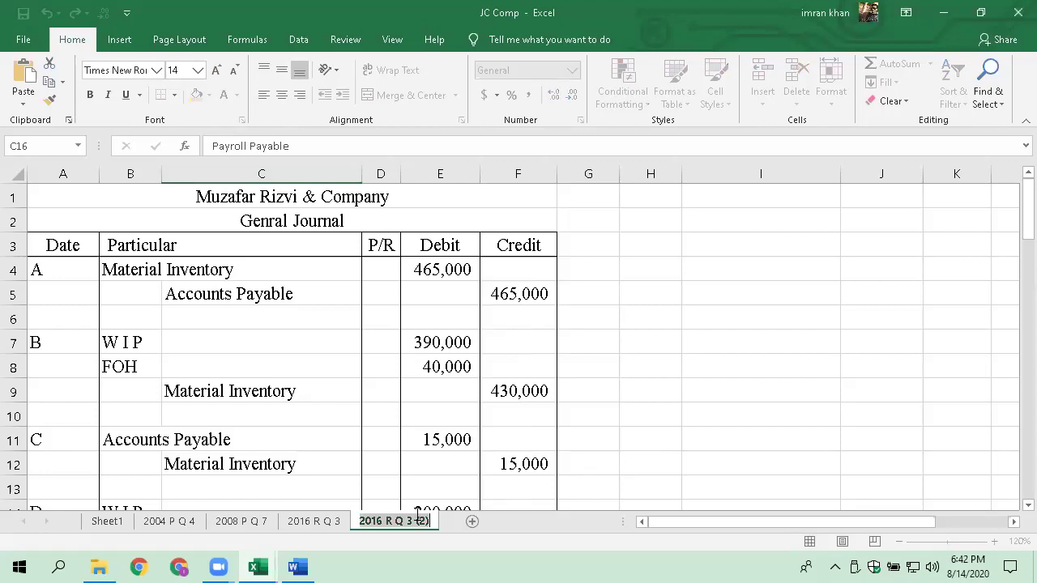
text(2002)
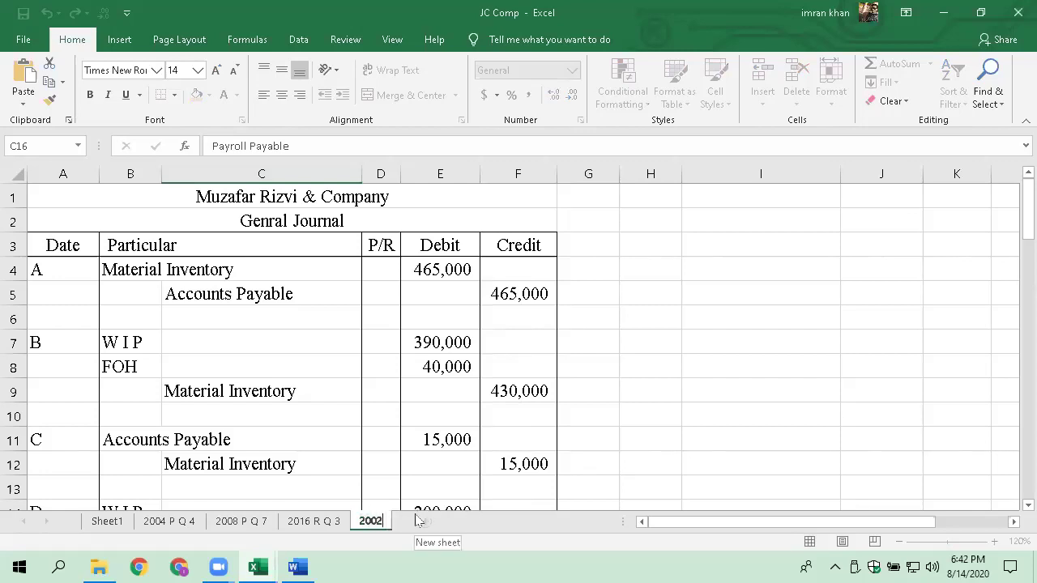
text( R)
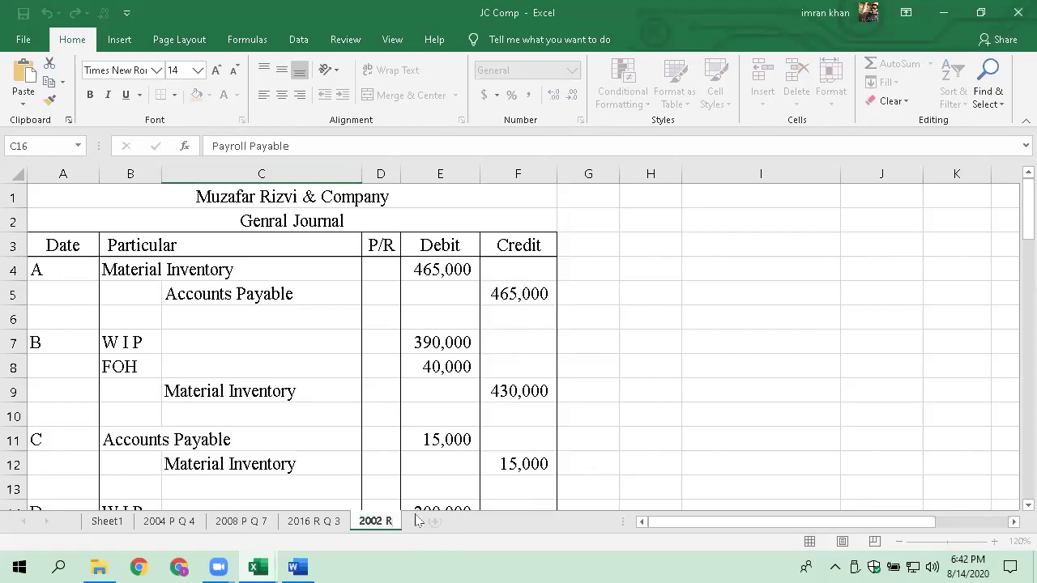
text(P)
key(BackSpace)
text(P)
text(Q)
text( 8)
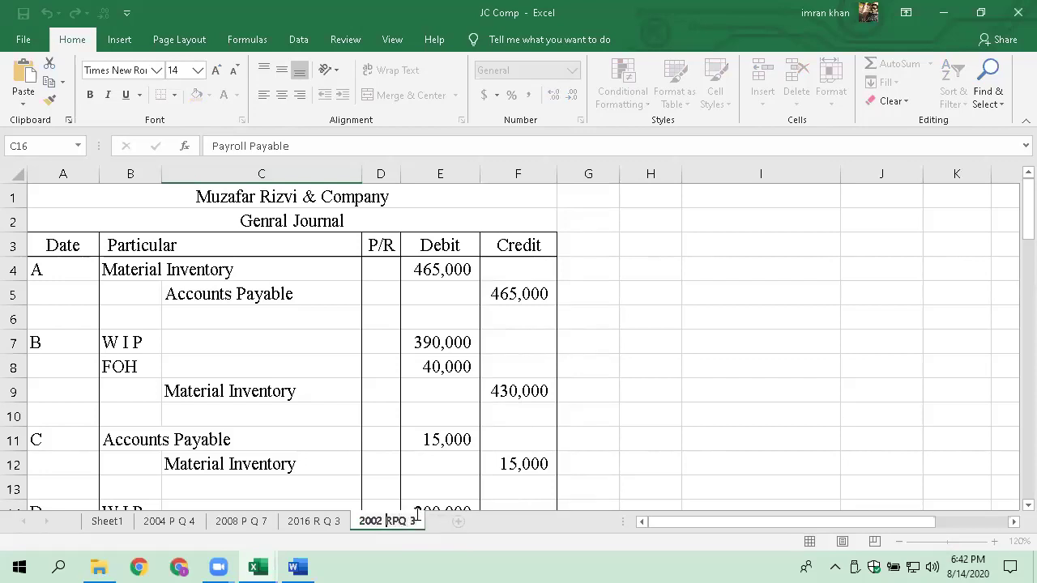
key(Left)
key(Left)
key(Left)
key(Left)
key(BackSpace)
key(Right)
key(Delete)
text(Q)
click(523, 366)
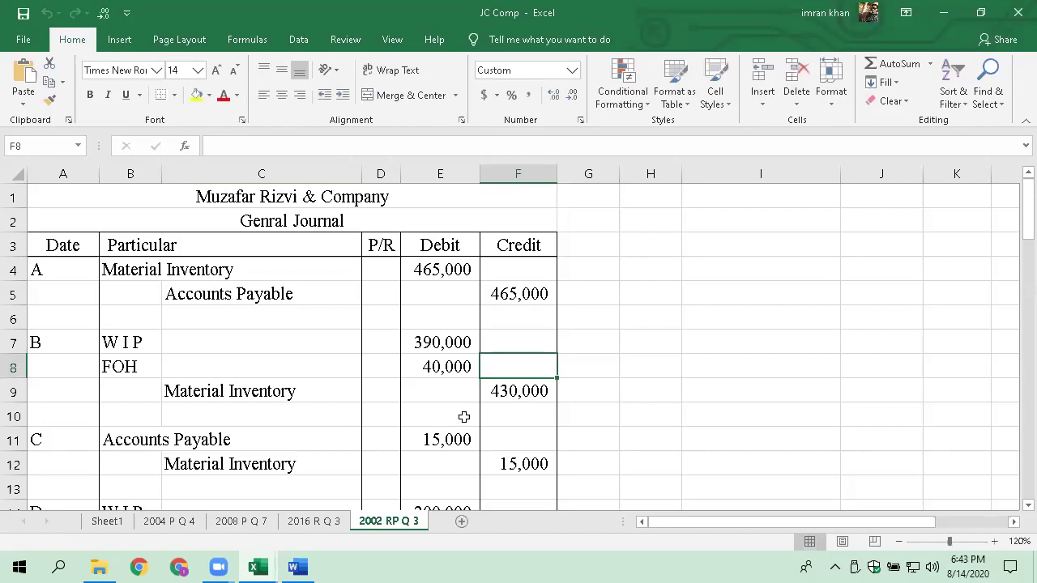
- Replace the company name in heading cell A1 with "Decent Corp"
click(254, 197)
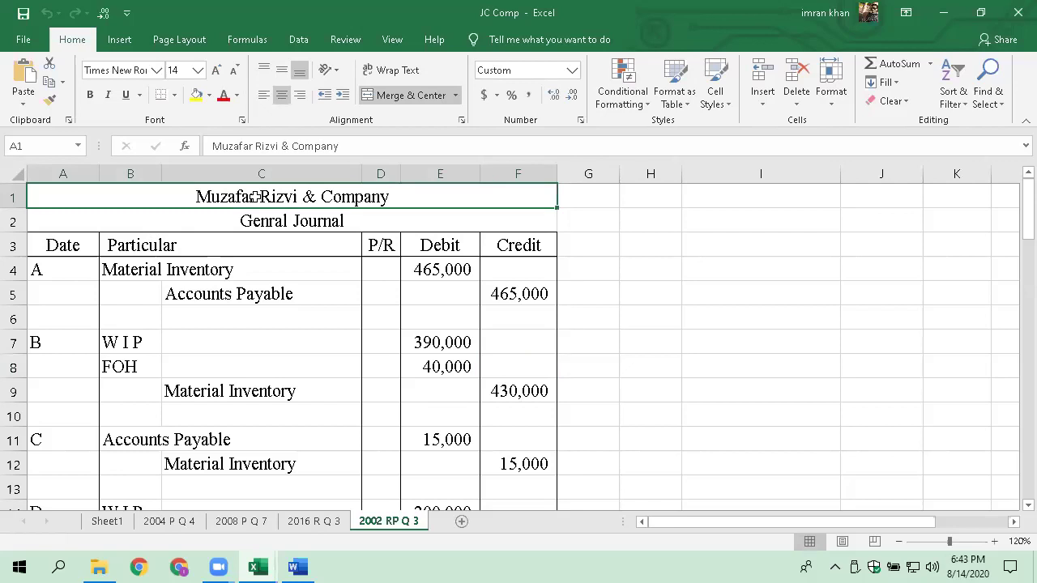
text(Decent Corp)
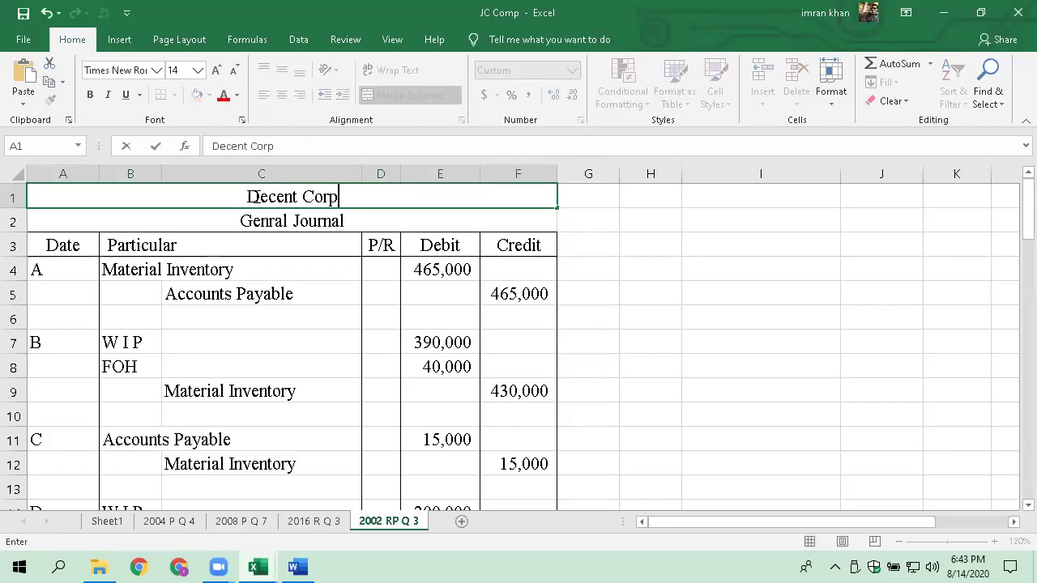
key(Return)
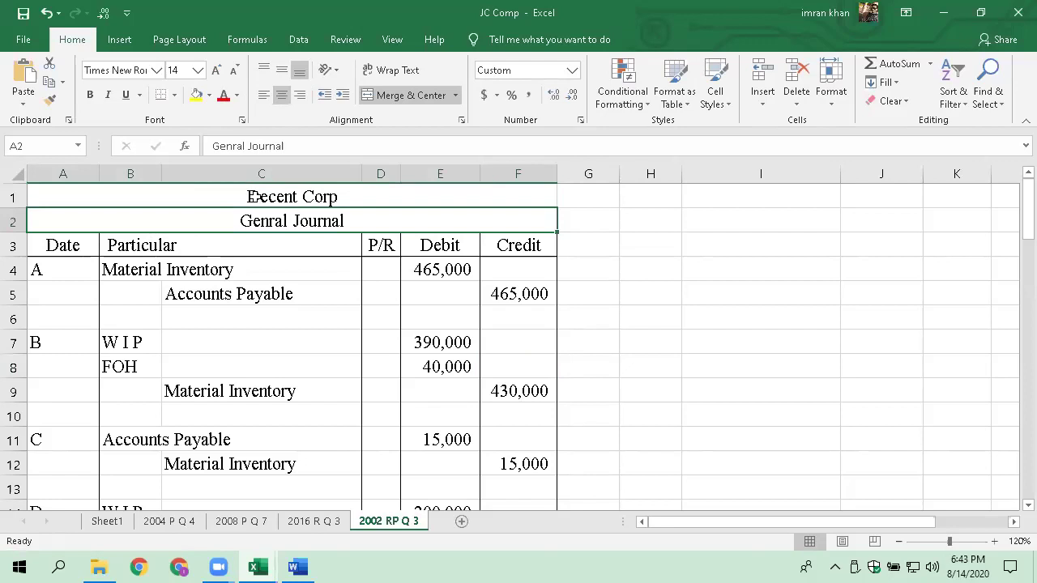
- Set the first entry's Material Inventory debit in E4 and Accounts Payable credit in F5 to 170,000
key(Down)
key(Down)
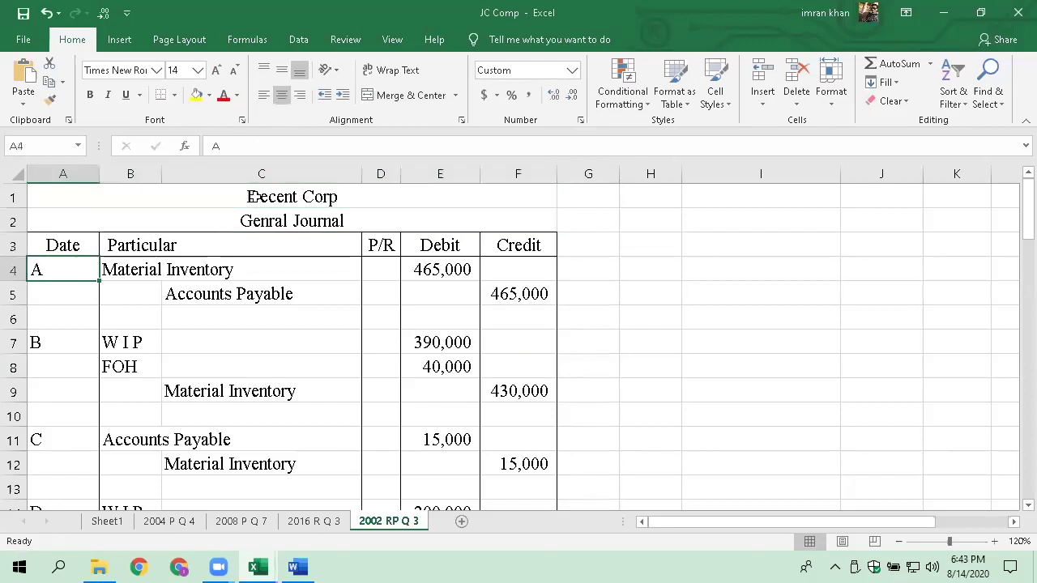
key(Right)
key(Right)
key(Right)
key(Right)
text(170,000)
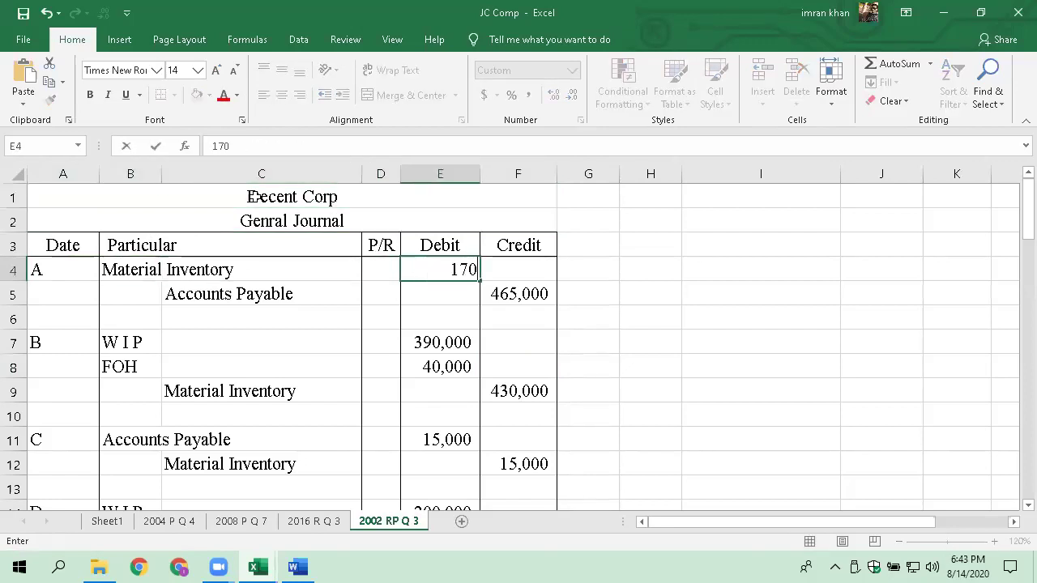
key(Return)
key(Right)
text(170000)
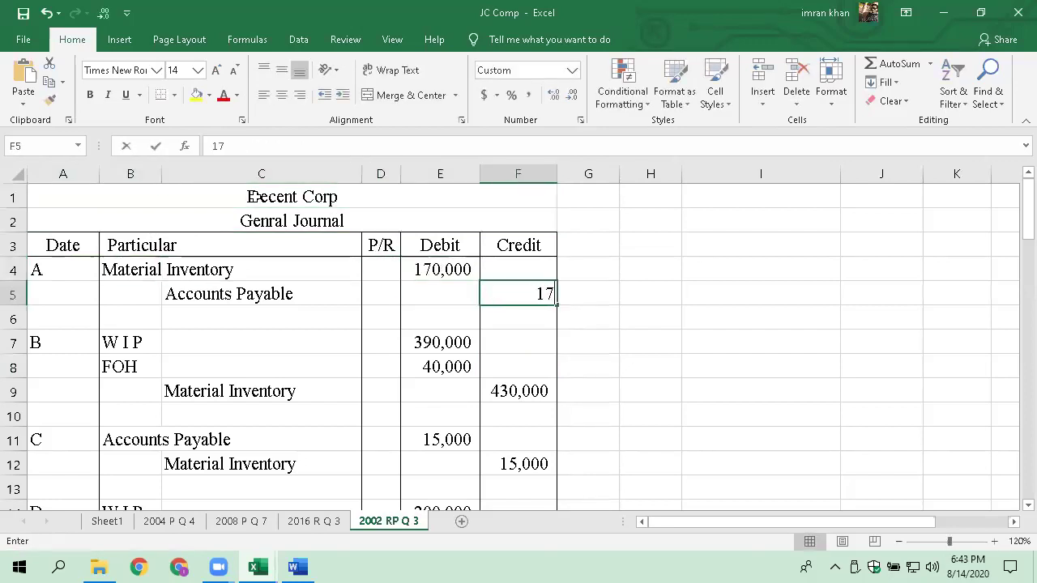
key(Return)
- Change the first journal entry's label in cell A4 to "i."
key(Left)
key(Left)
key(Left)
key(Left)
key(Left)
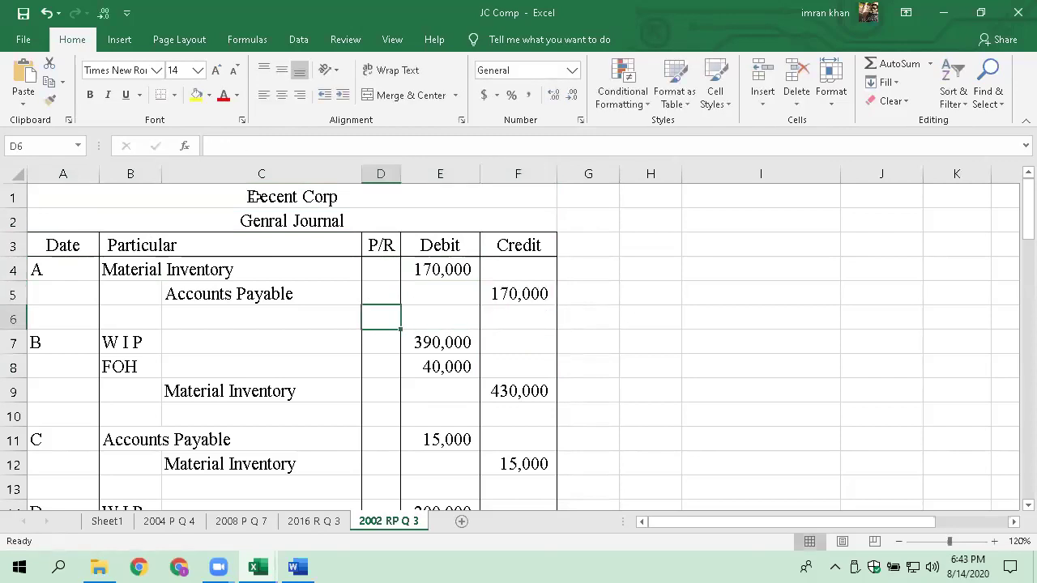
key(Up)
key(Up)
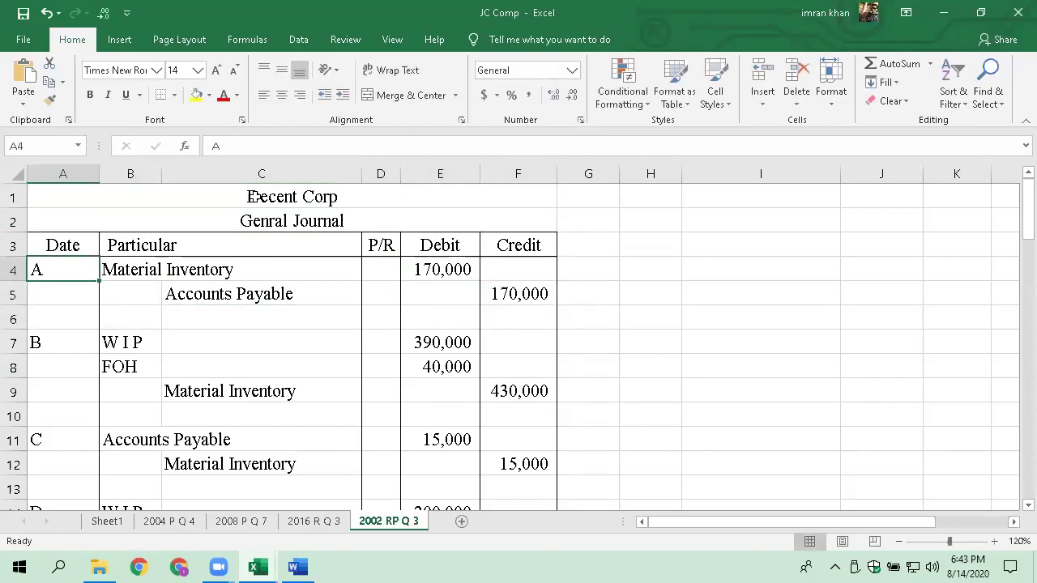
text(i.)
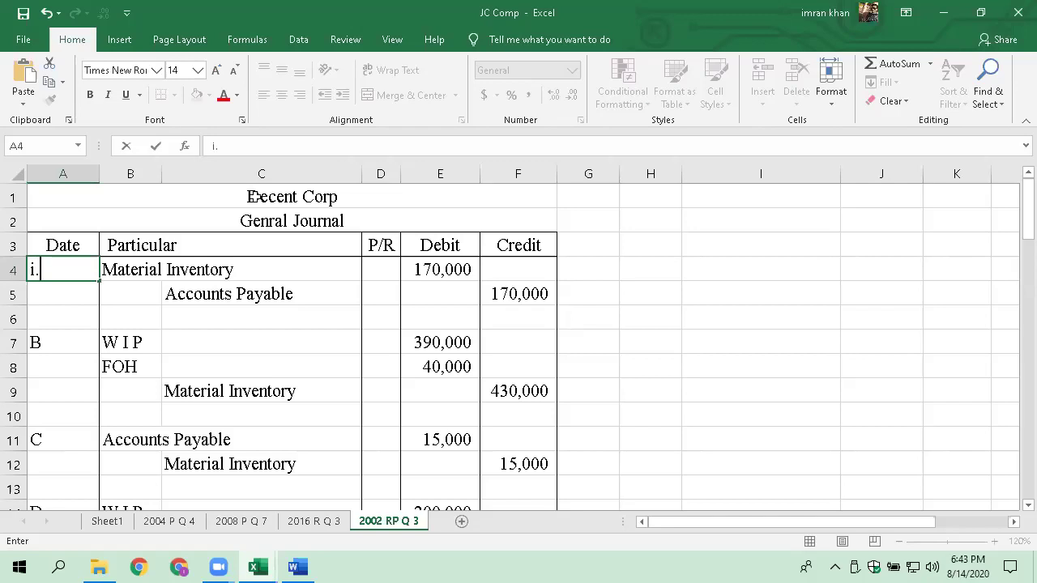
key(Return)
- Change the second journal entry's label in cell A7 to "ii. A"
key(Up)
key(Down)
key(Down)
key(Down)
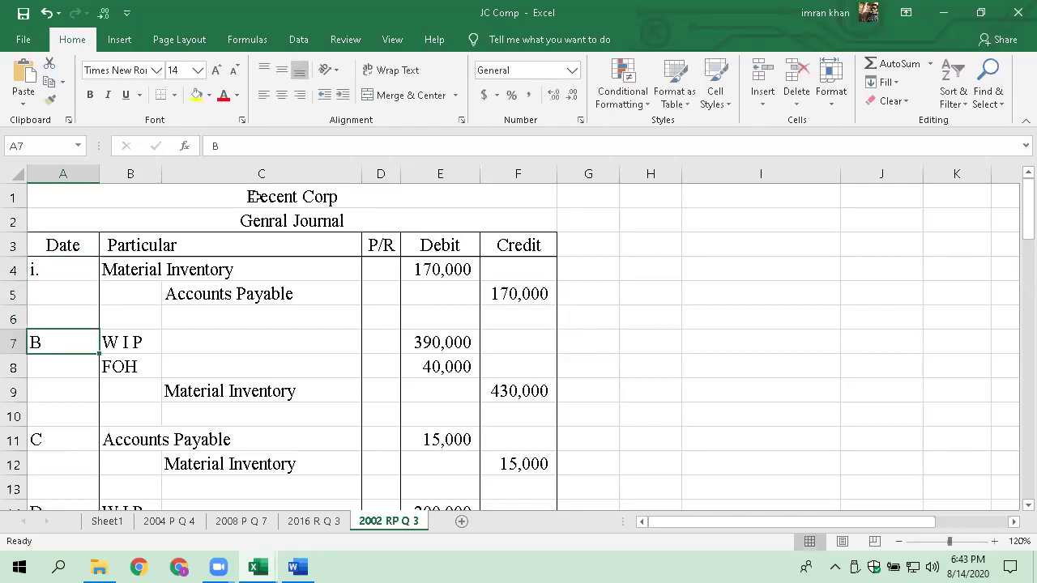
text(ii.)
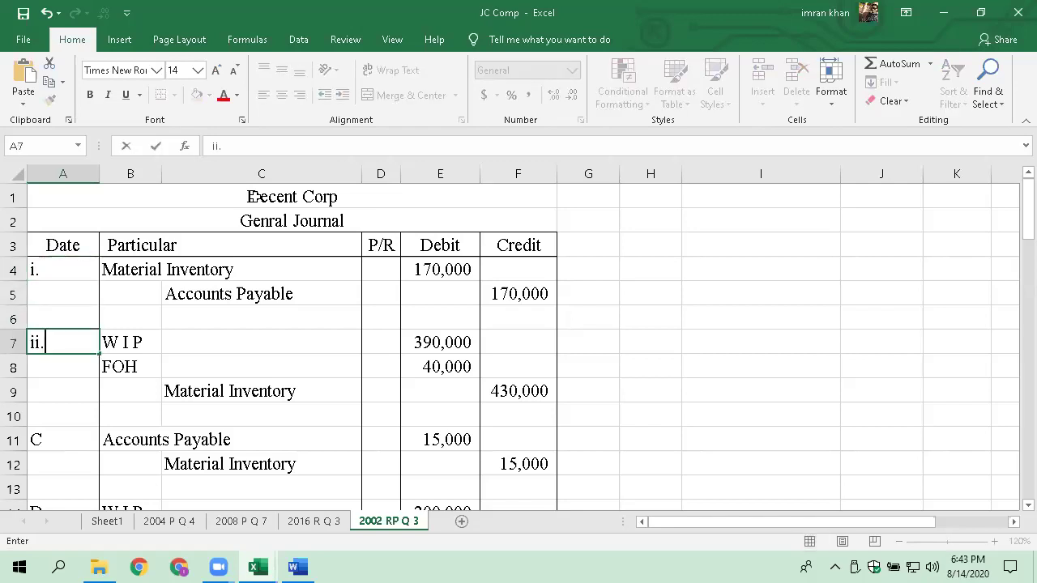
text( A)
key(Return)
key(Up)
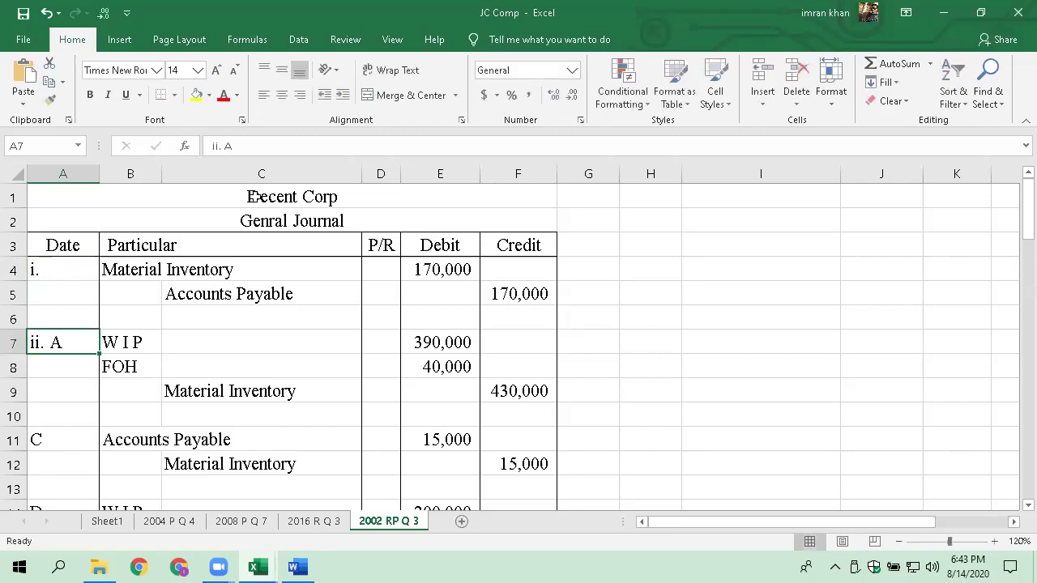
key(Right)
key(Down)
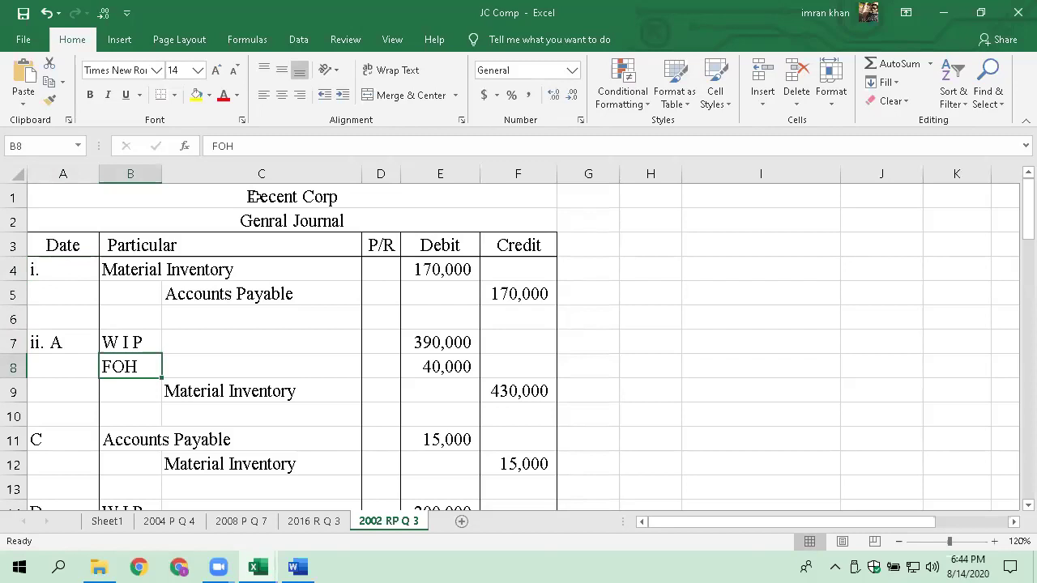
key(Up)
key(Up)
key(Up)
key(Up)
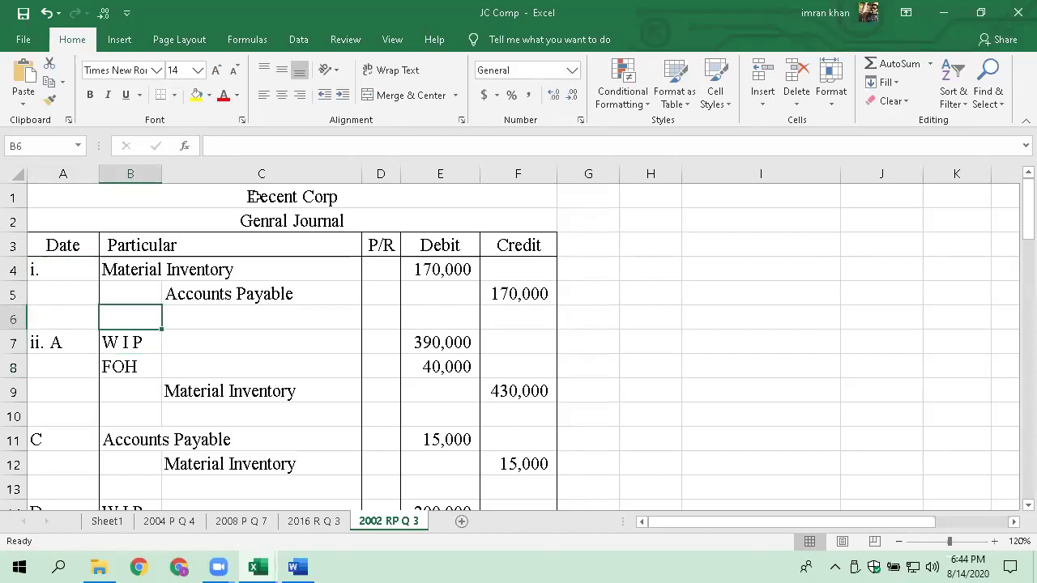
key(Down)
key(Right)
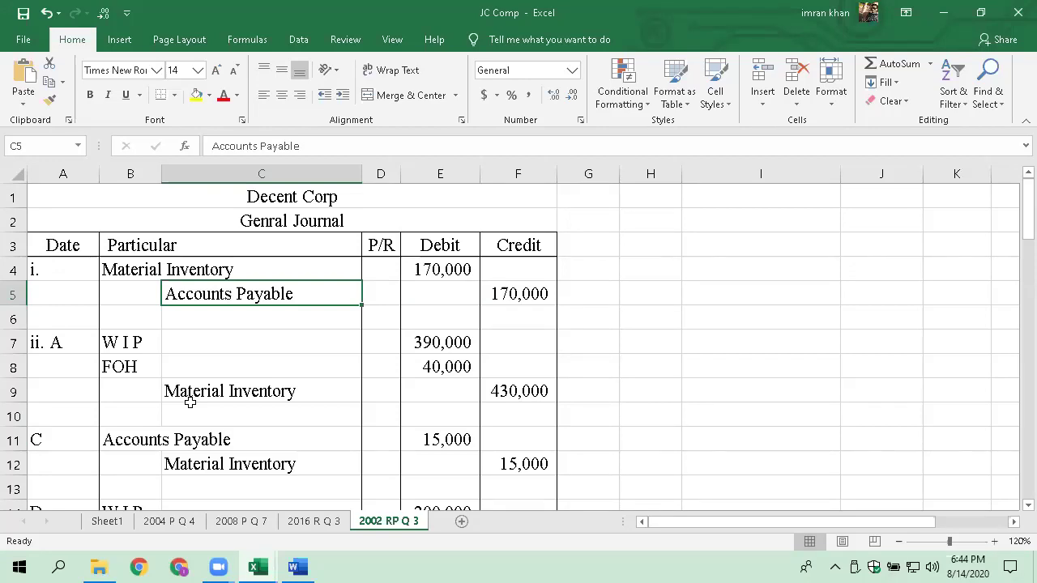
key(Down)
key(Left)
key(Down)
key(Down)
key(Down)
key(Down)
key(Left)
key(Up)
key(Up)
key(Up)
key(Up)
key(Down)
key(Down)
key(Up)
key(Right)
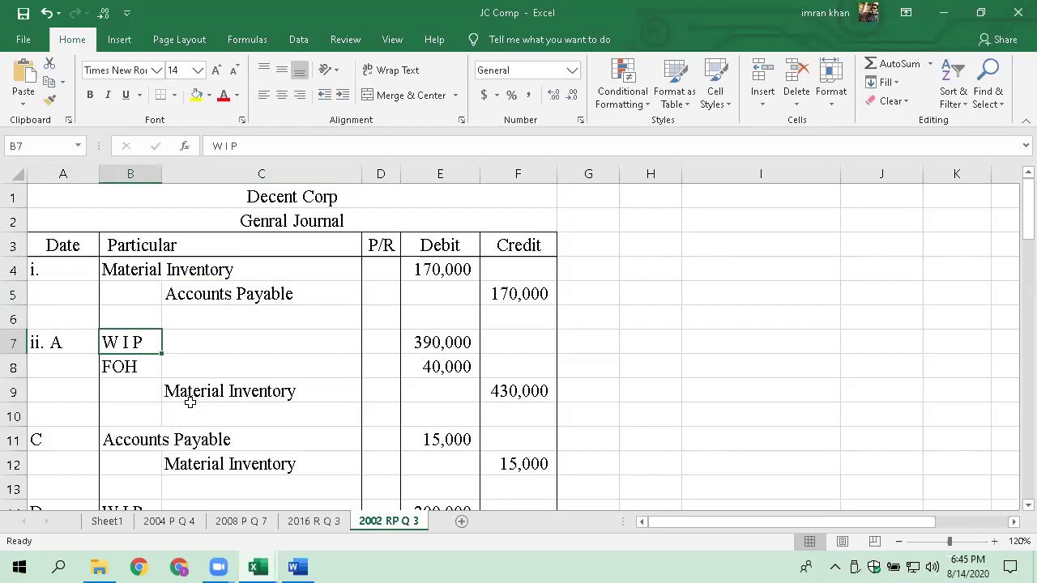
key(Right)
key(Right)
key(Right)
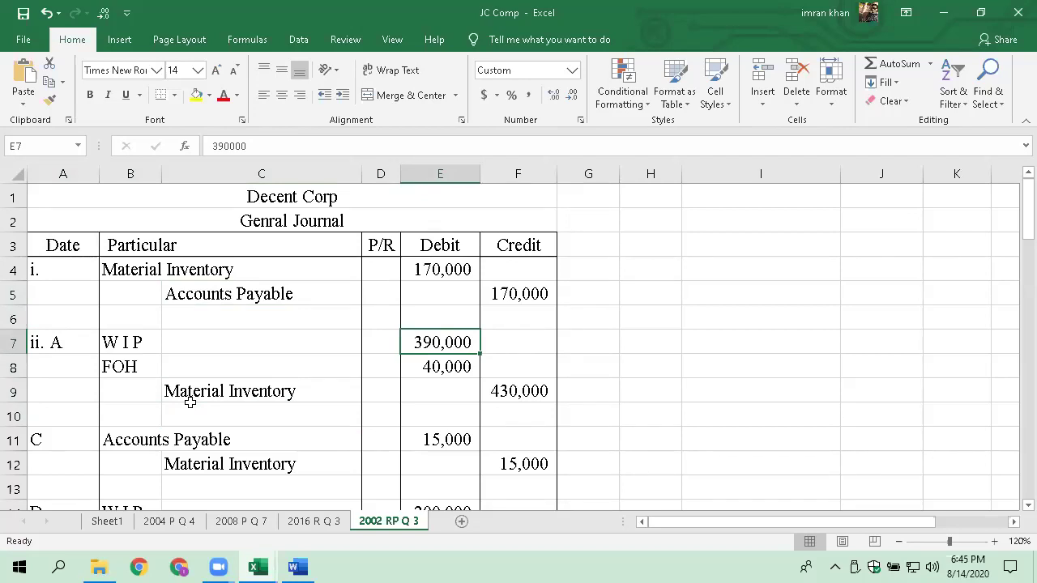
key(Left)
key(Left)
key(Left)
key(Left)
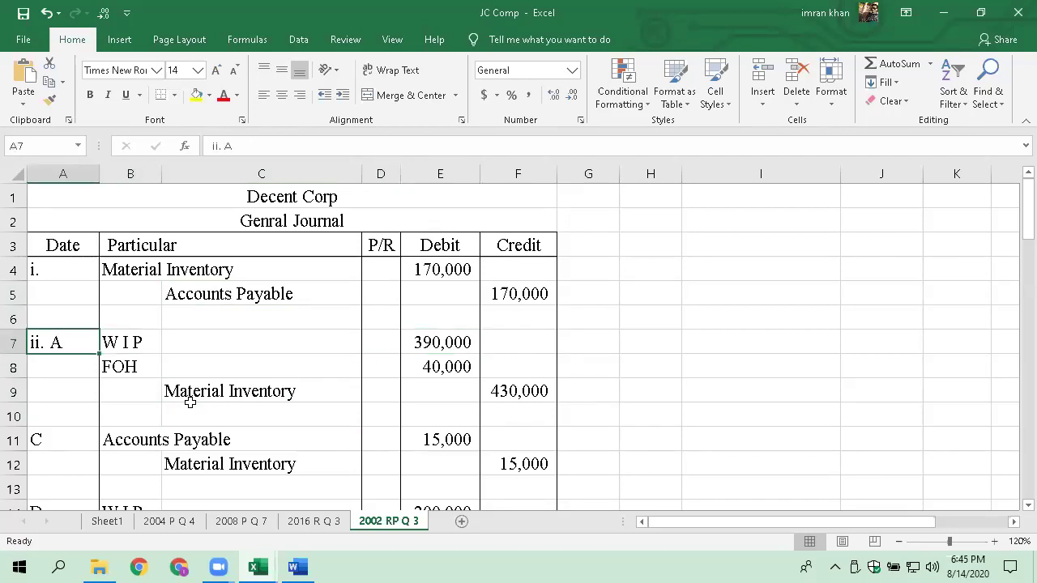
key(Right)
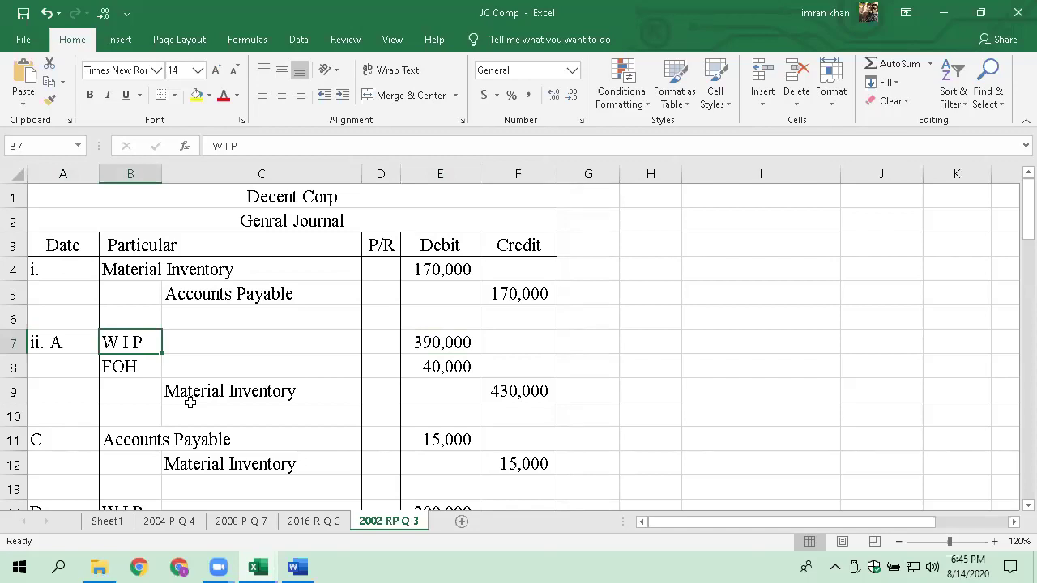
key(Right)
key(Right)
key(Right)
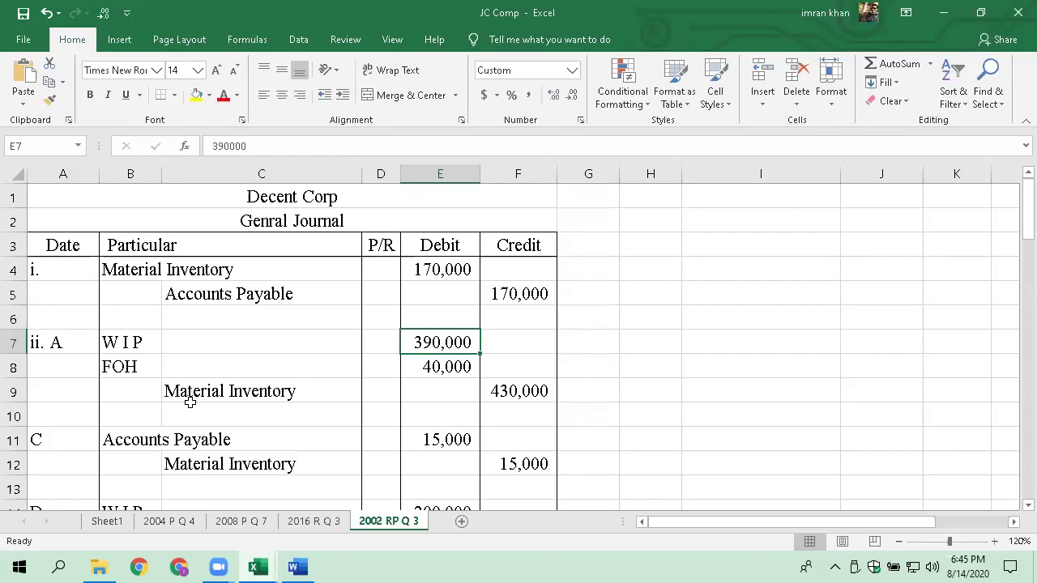
key(Left)
key(Left)
key(Left)
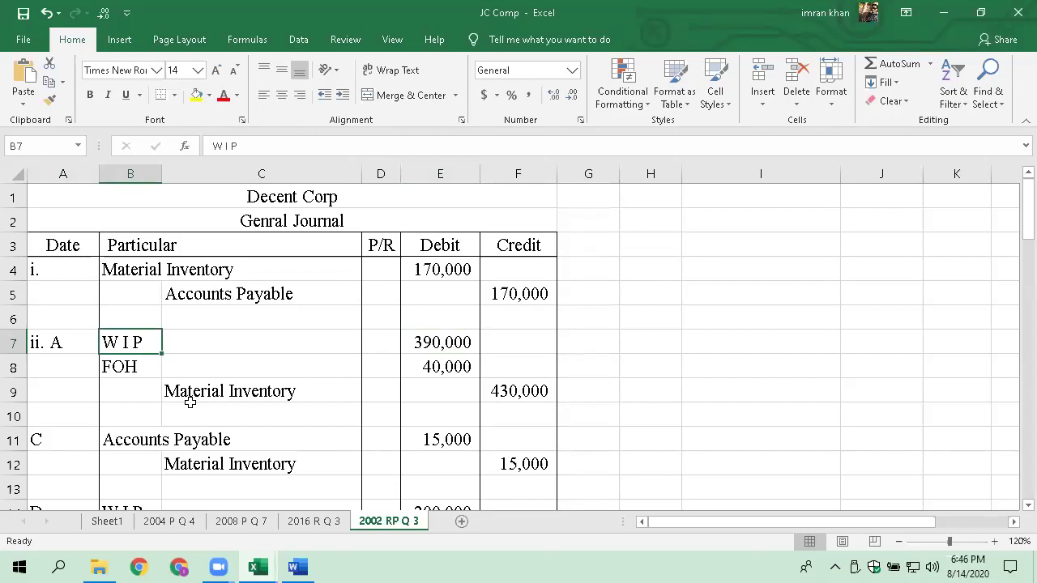
- Set the W I P debit of entry ii. A in cell E7 to 33,600
key(Right)
key(Right)
key(Right)
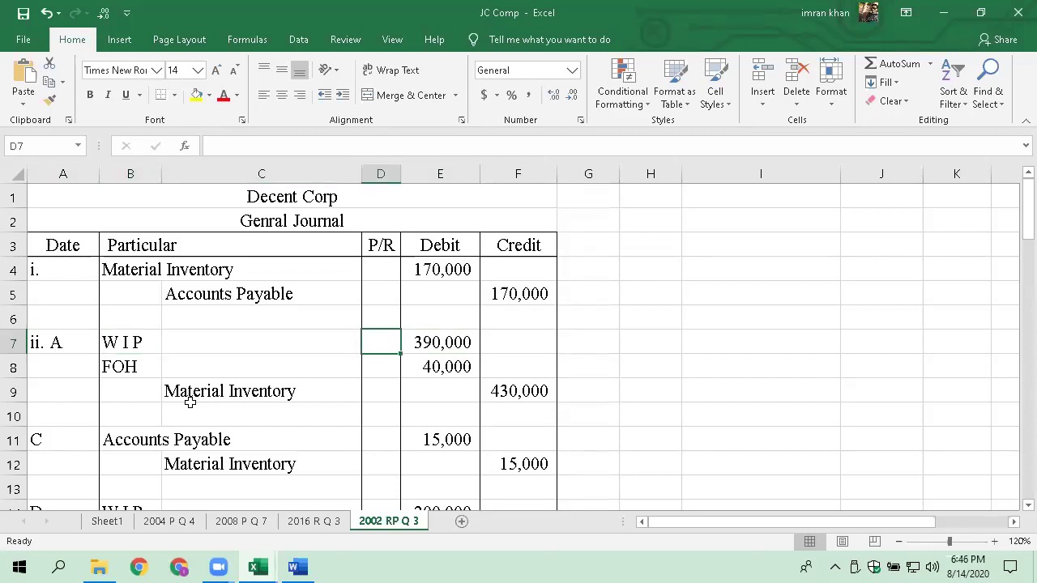
text(33,6)
text(00)
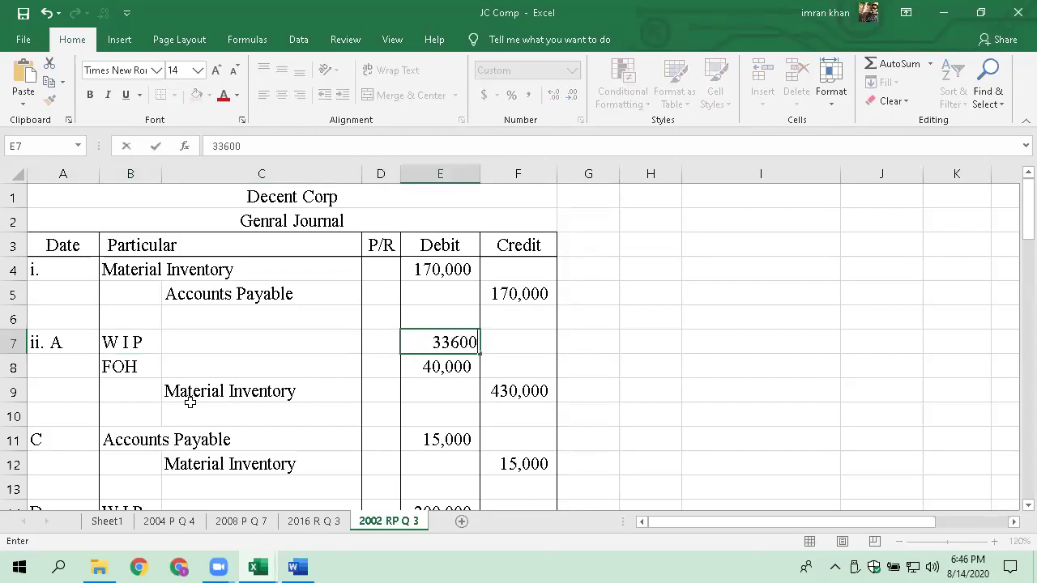
key(Return)
key(Up)
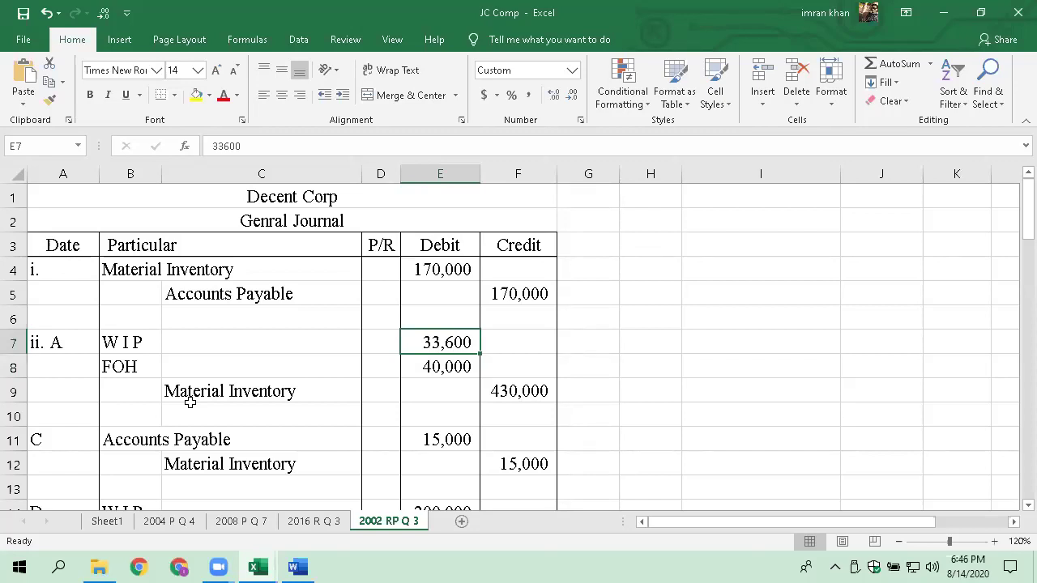
- Set the FOH debit of entry ii. A in cell E8 to 3,800
key(Down)
key(Left)
key(Left)
key(Left)
key(Right)
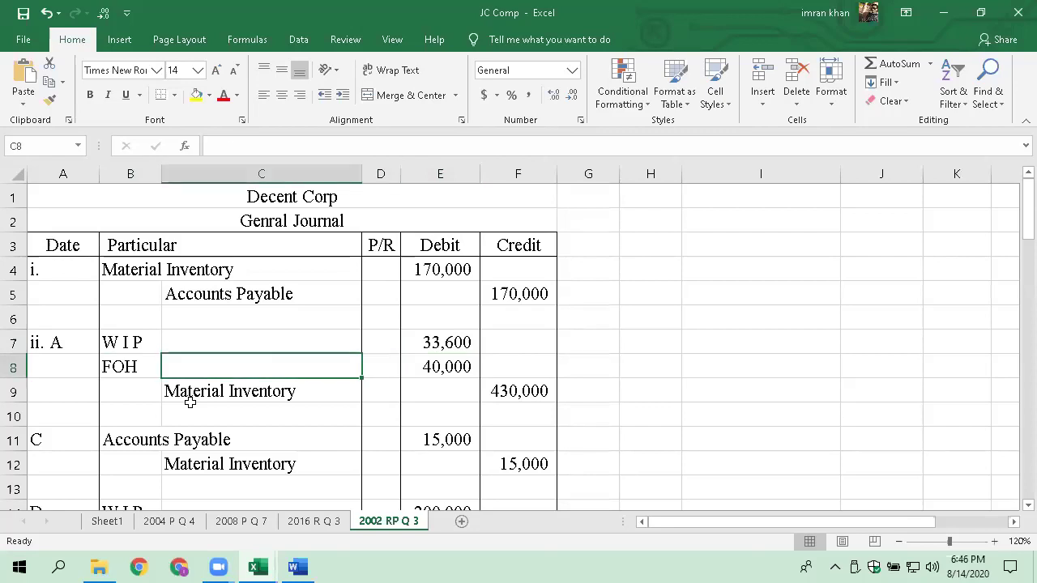
key(Left)
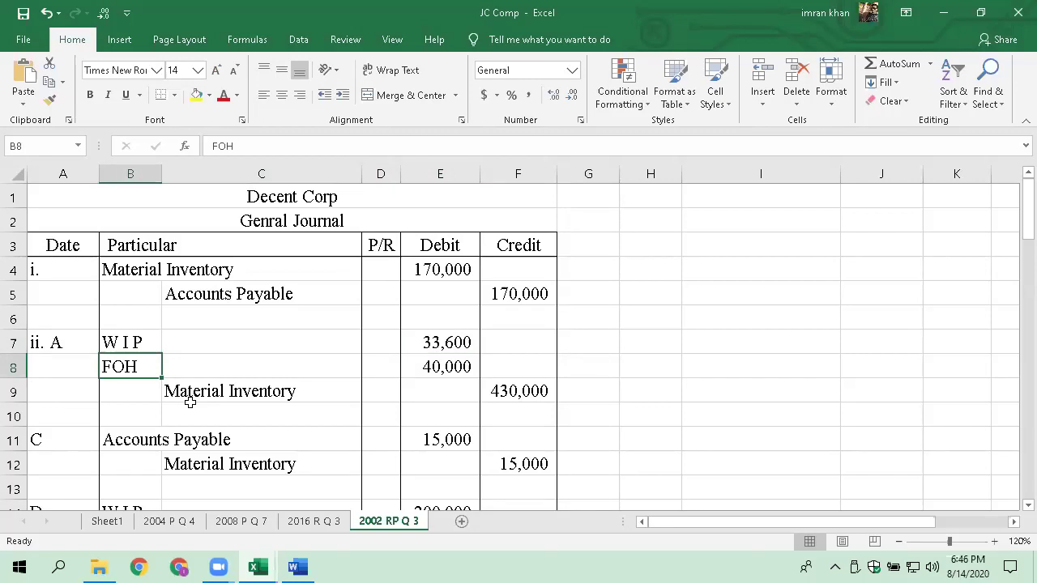
key(Right)
key(Right)
key(Right)
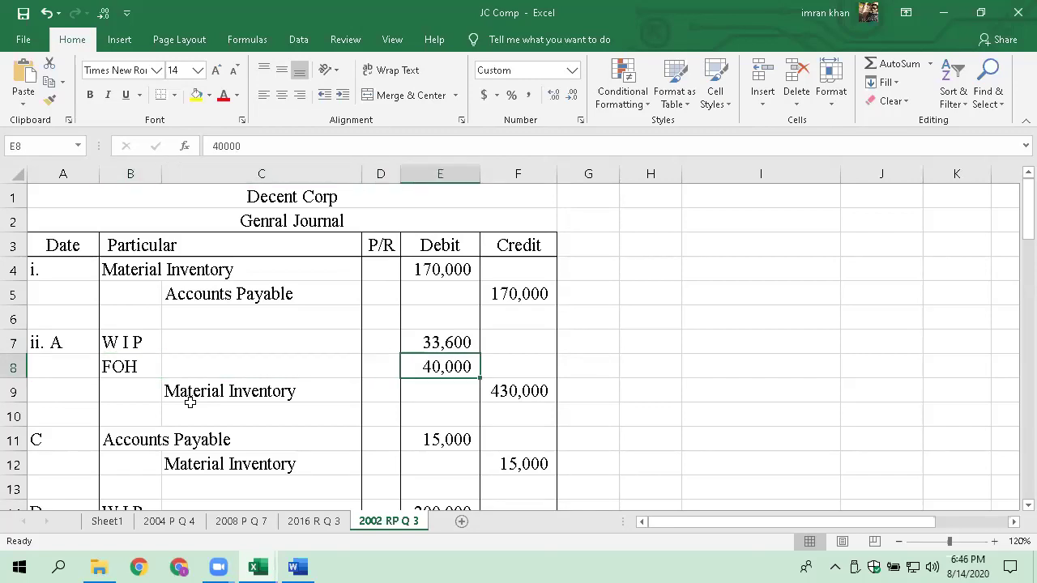
text(3800)
key(Return)
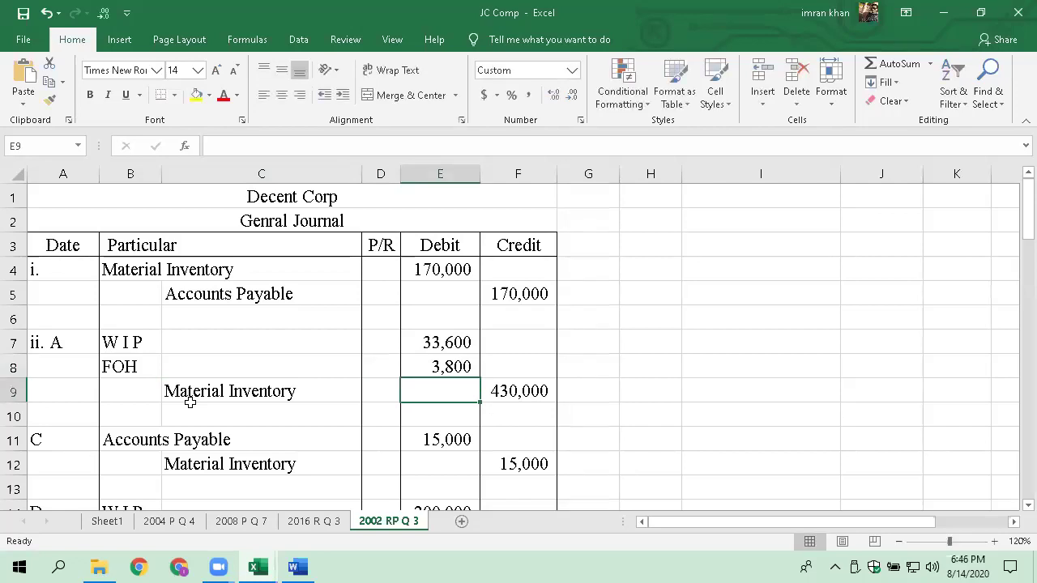
- Calculate the Material Inventory credit in F9 as the sum of the two debits with the formula =E8+E7
key(Up)
key(Left)
key(Left)
key(Down)
key(Right)
key(Right)
key(Right)
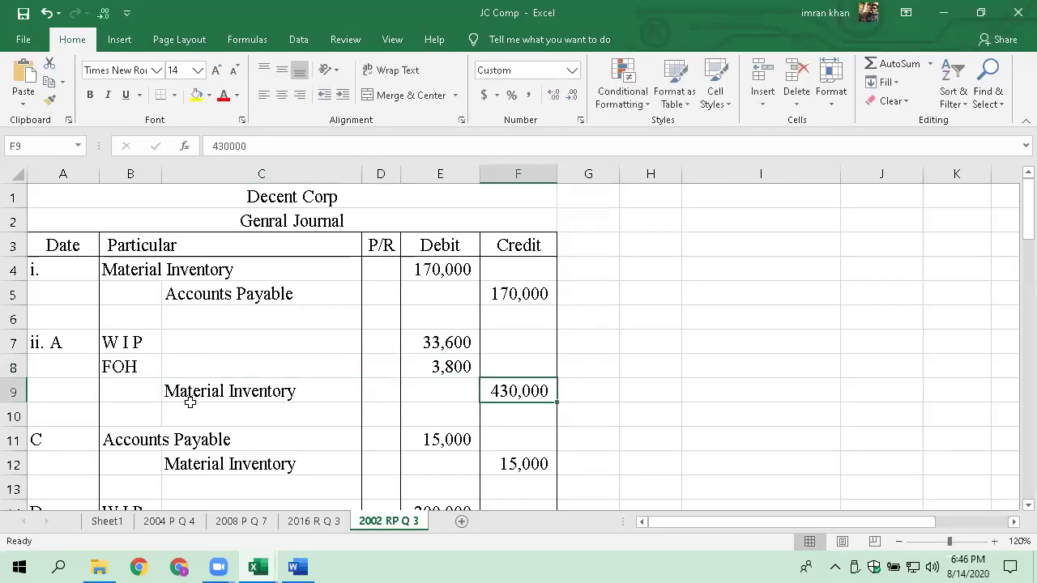
text(=)
key(Left)
key(Up)
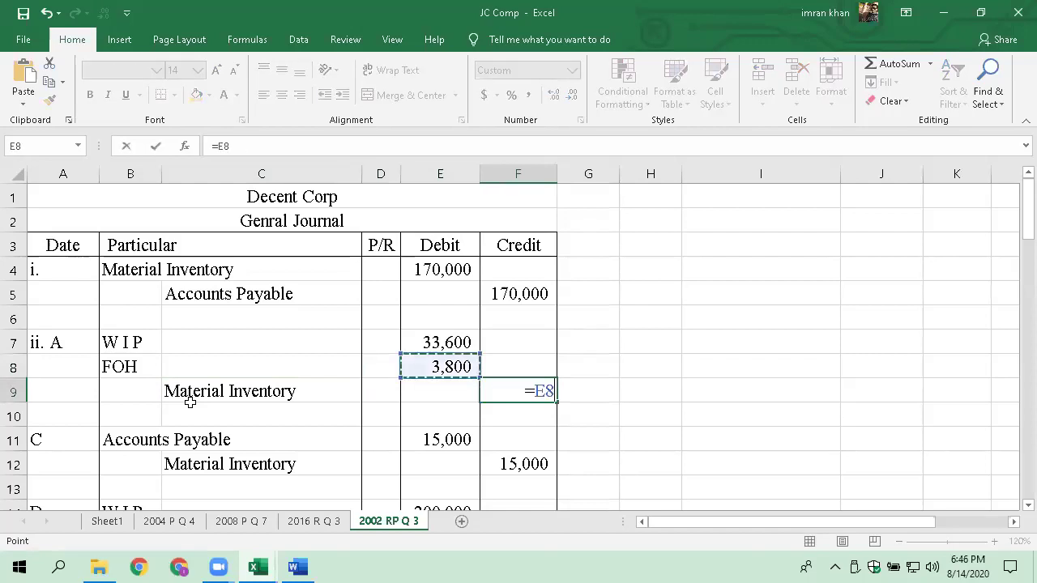
text(+)
key(Up)
key(Up)
key(Left)
key(Return)
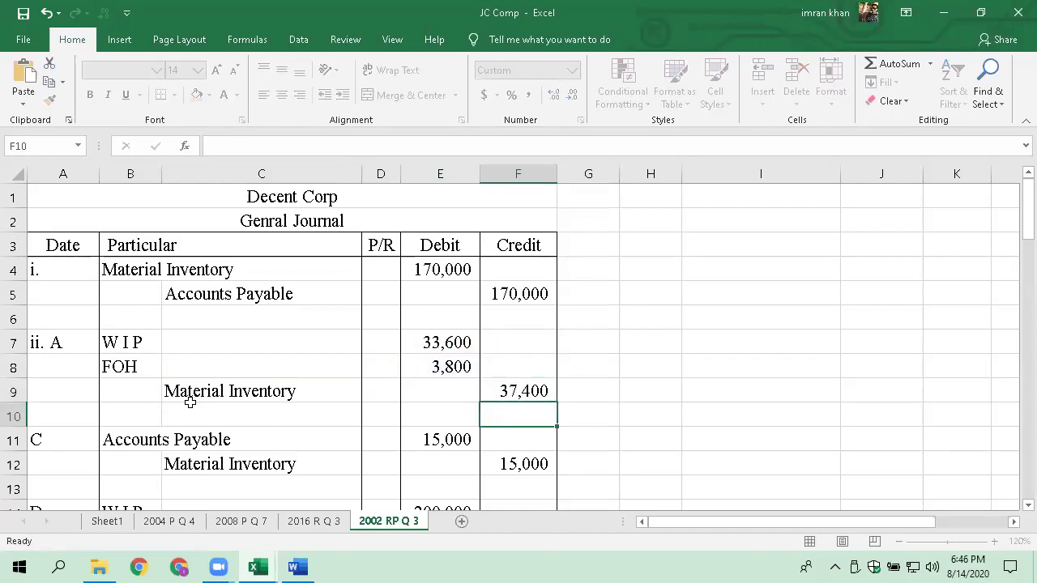
key(Up)
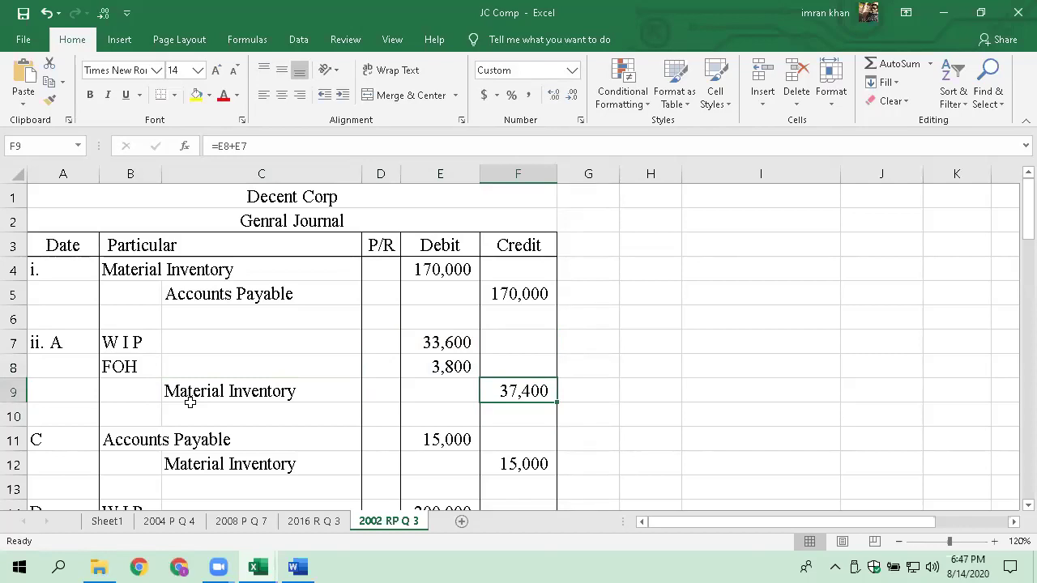
- Delete entire rows 11 and 12, which hold entry C's Accounts Payable and Material Inventory lines
key(Left)
key(Left)
key(Left)
key(Left)
key(Left)
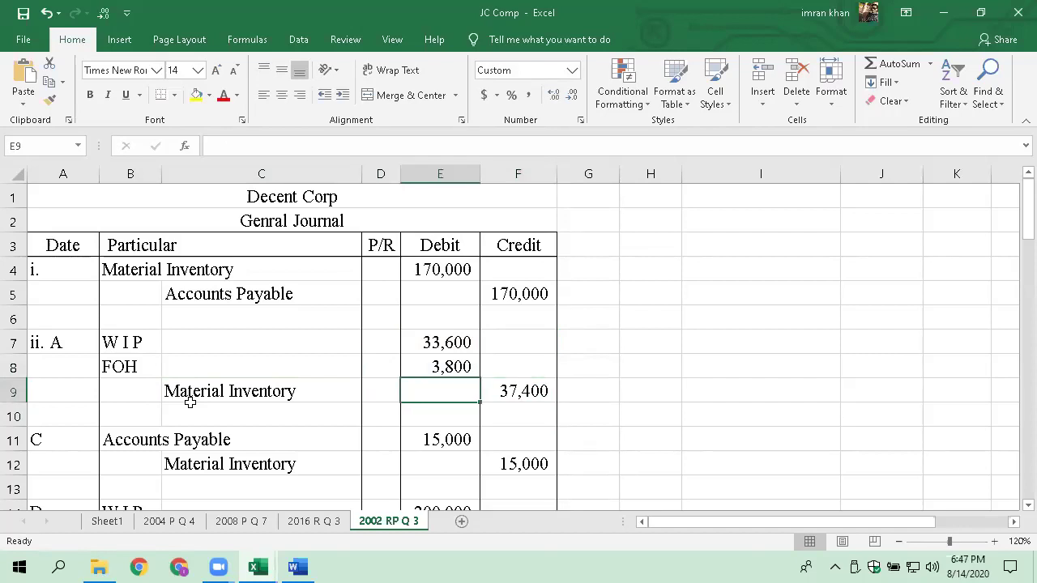
key(Down)
key(Down)
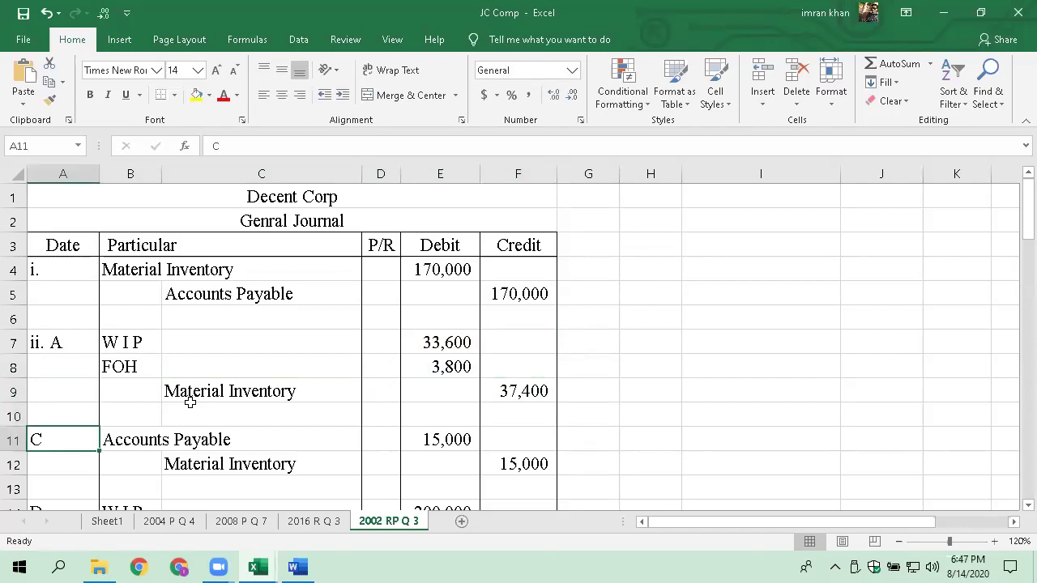
key(shift+Down)
key(shift+Down)
key(shift+Up)
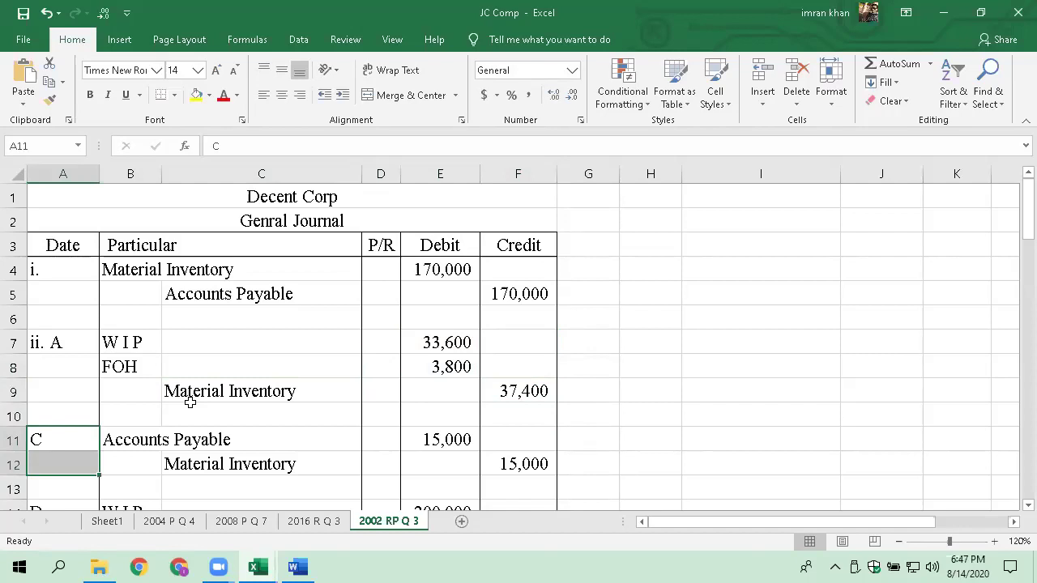
key(ctrl+minus)
key(Down)
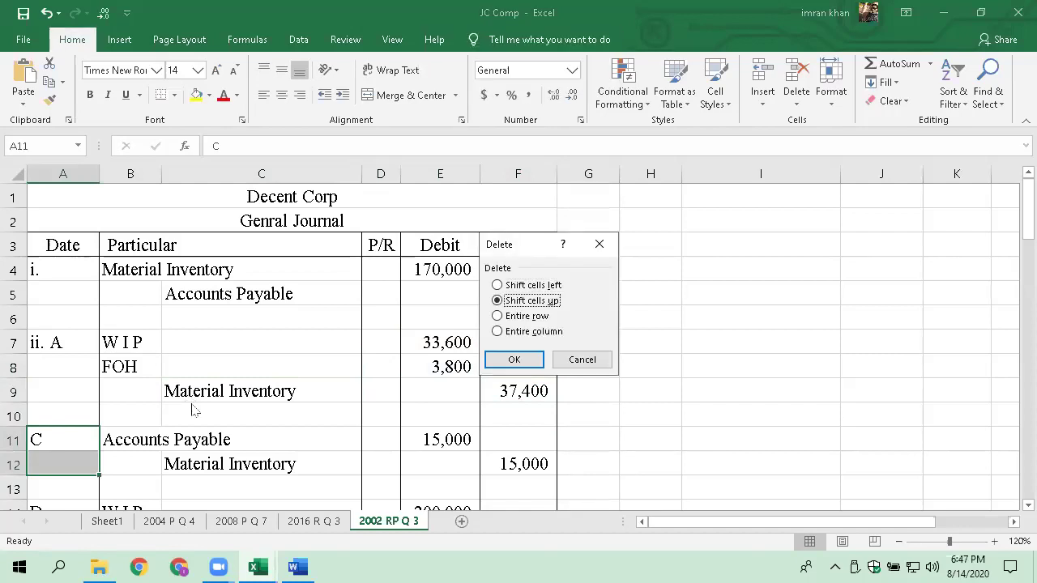
key(Down)
key(Return)
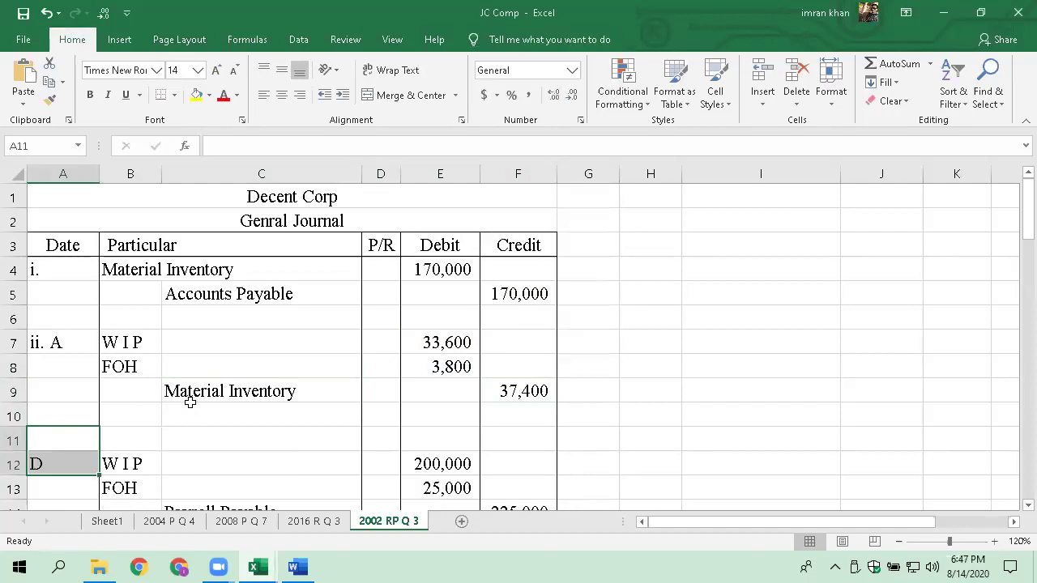
- Change the payroll entry's label in cell A12 to "ii.B"
key(Down)
text(ii)
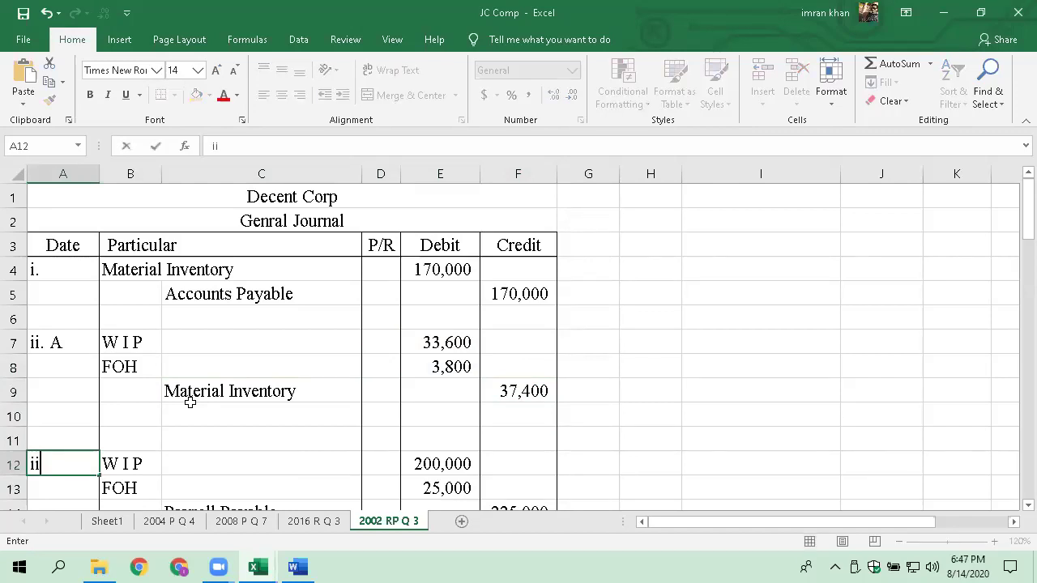
text(.B)
key(Tab)
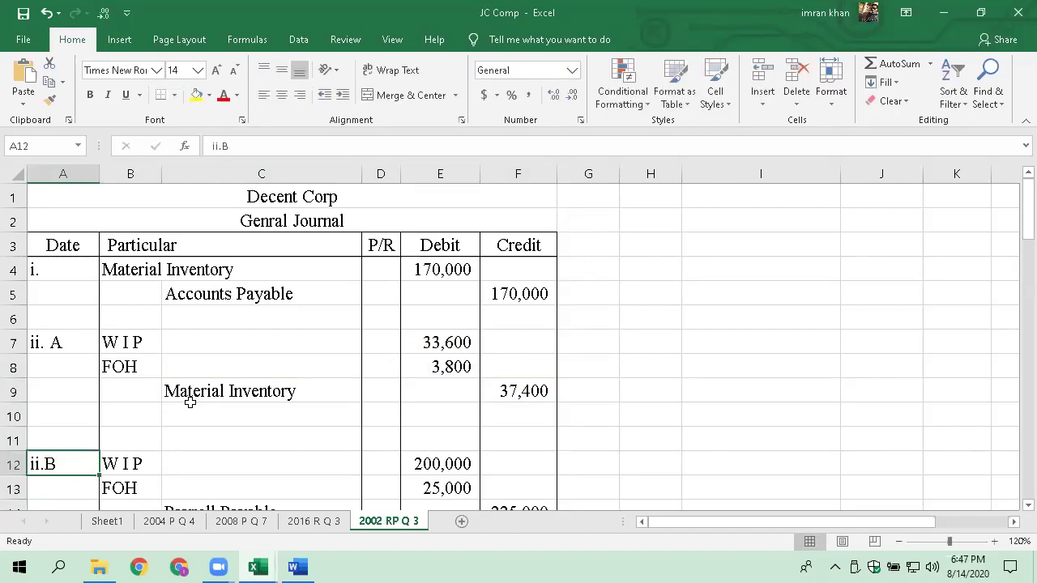
- Clear entry ii.B's copied amounts from debit cells E12 and E13 and credit cell F14
key(Tab)
key(Tab)
key(Tab)
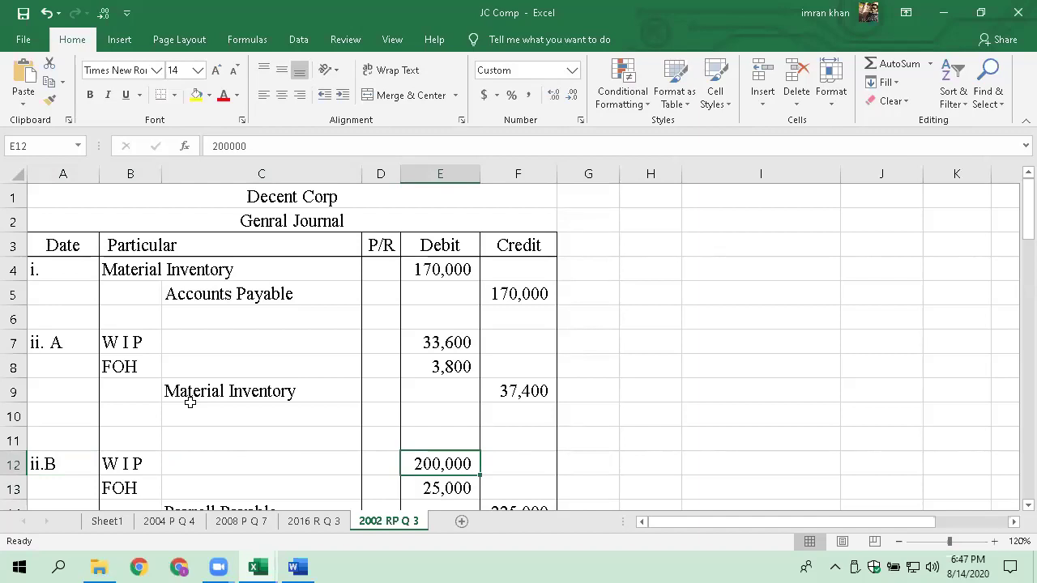
key(Down)
key(Down)
key(Down)
key(Up)
key(Up)
key(Up)
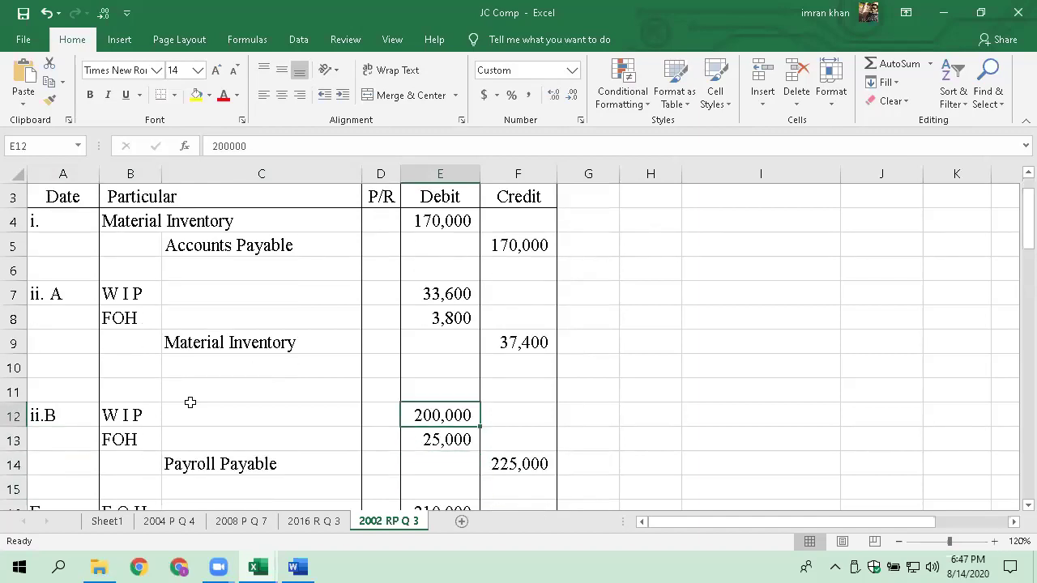
key(Delete)
key(Down)
key(Delete)
key(Right)
key(Down)
key(Left)
key(Right)
key(Delete)
key(Left)
key(Up)
key(Up)
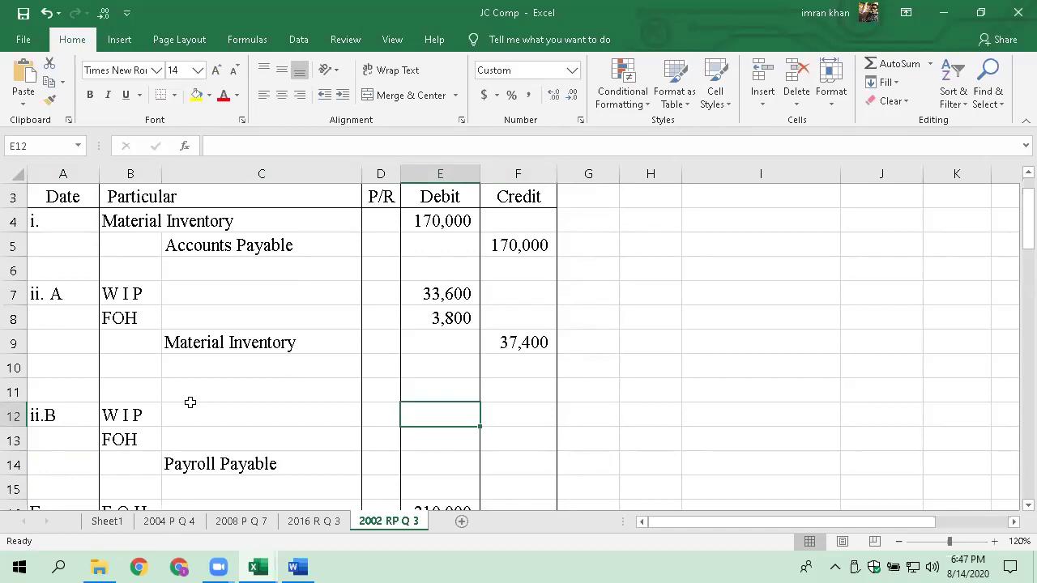
- Enter entry ii.B's amounts: 39,400 debit for W I P in E12, 5,500 debit for FOH in E13 and 44,900 Payroll Payable credit in F14
text(39400)
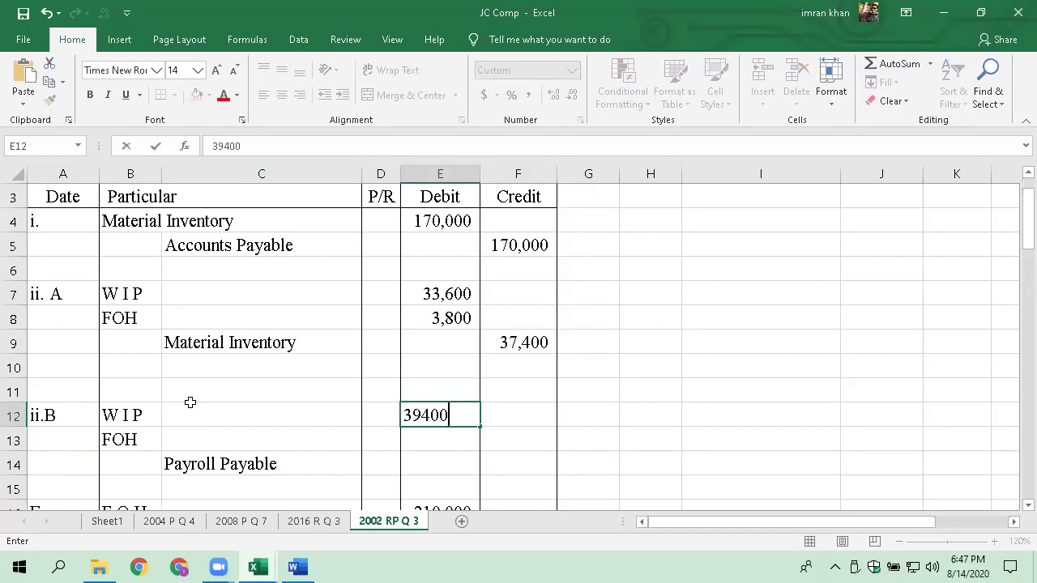
key(Return)
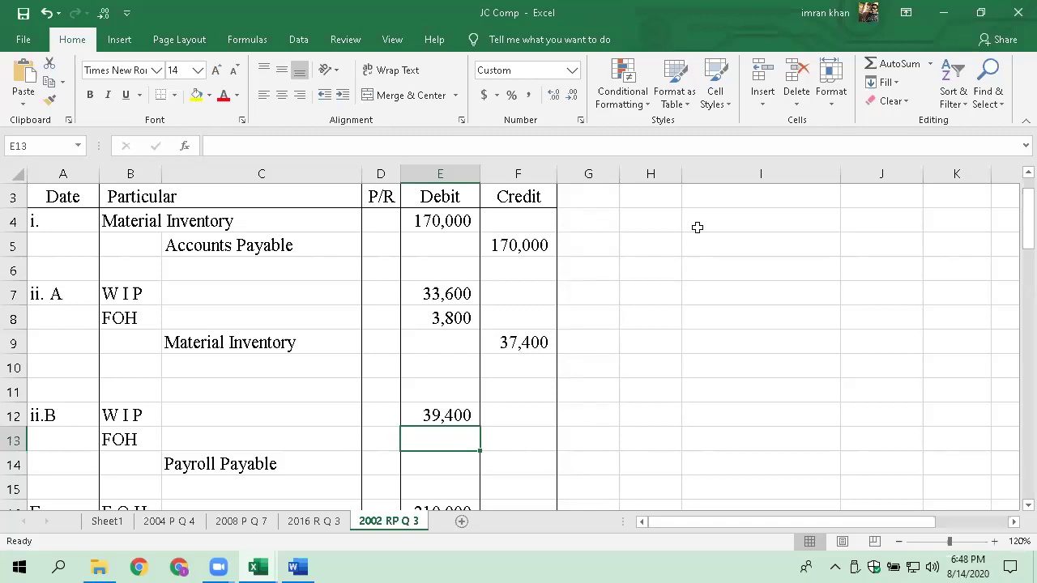
text(5500)
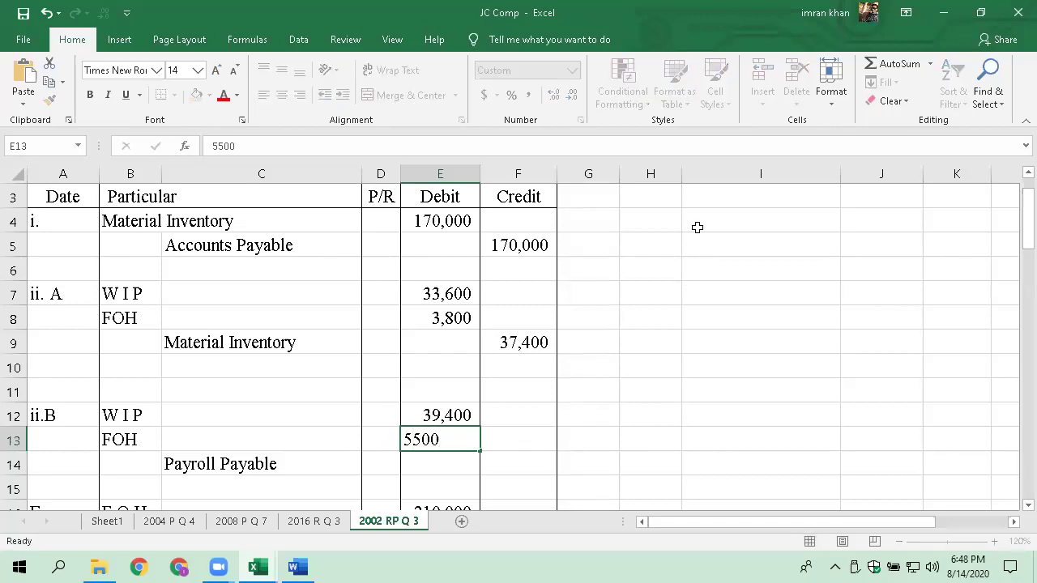
key(Return)
key(Right)
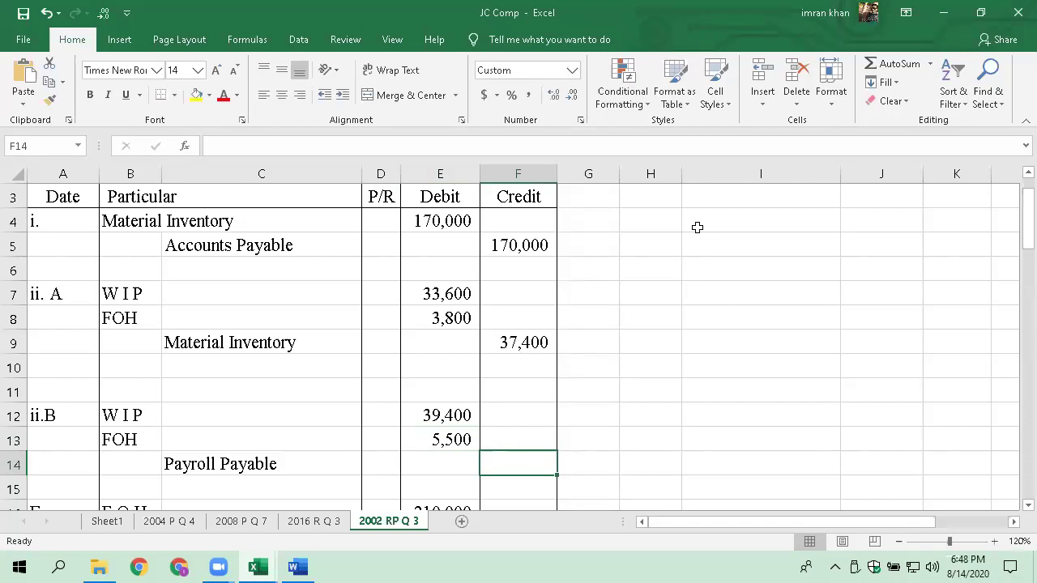
text(44900)
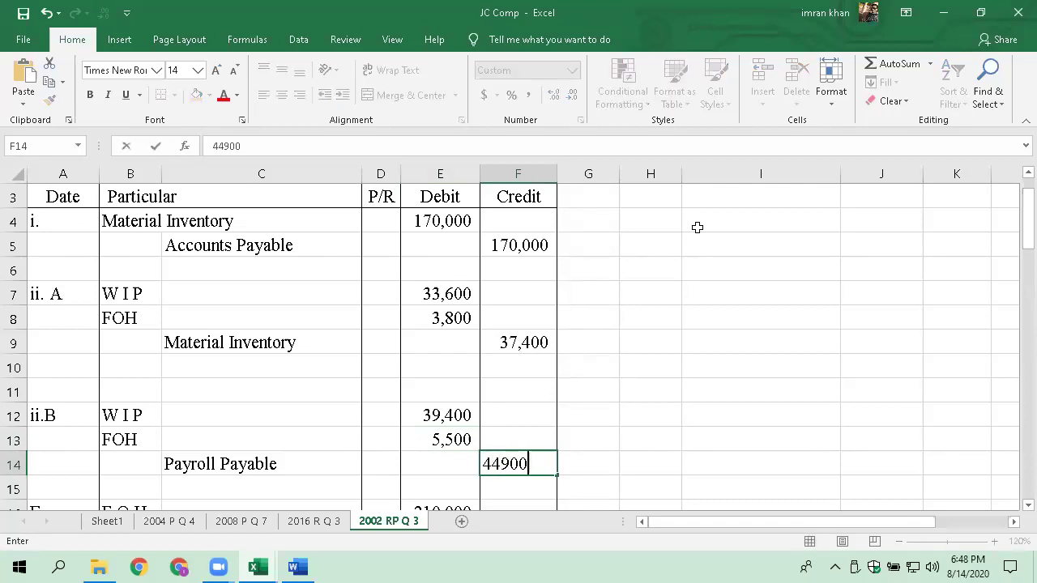
key(Return)
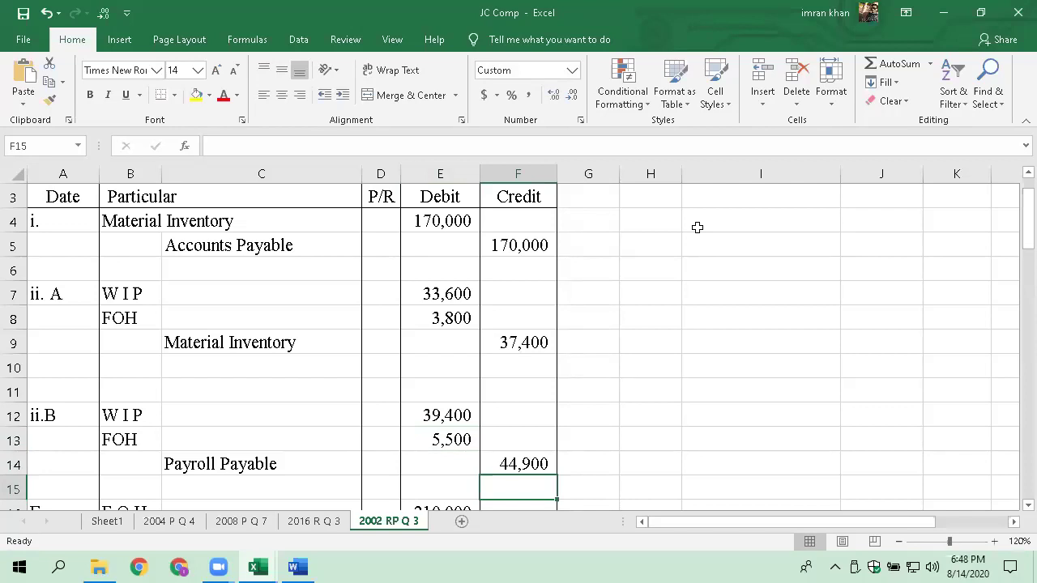
- Change the label of the F O H and Accounts Payable entry in cell A16 to "iii."
key(Left)
key(Left)
key(Left)
key(Left)
key(Left)
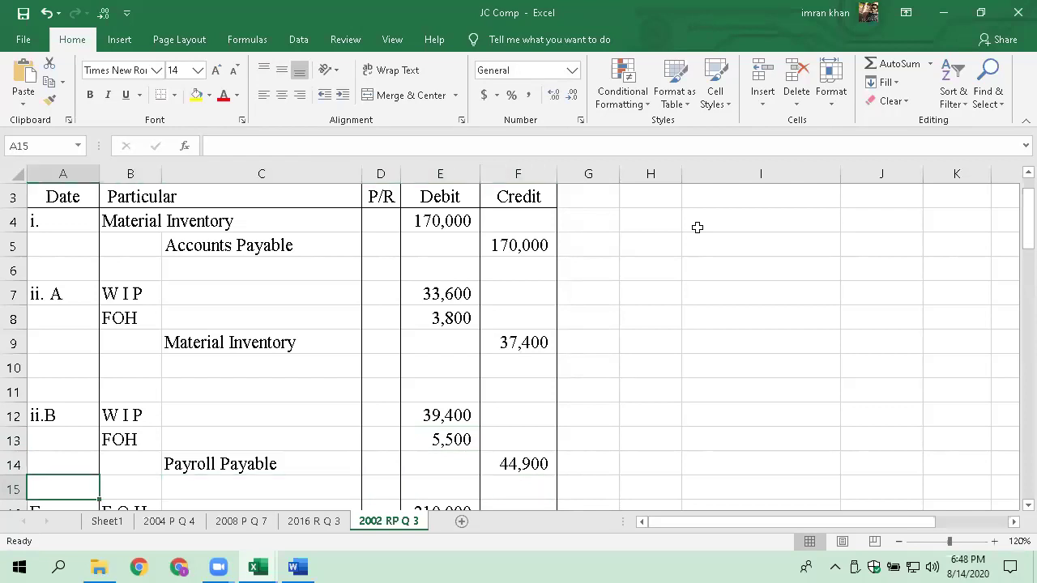
key(Down)
key(Down)
key(Down)
key(Up)
key(Up)
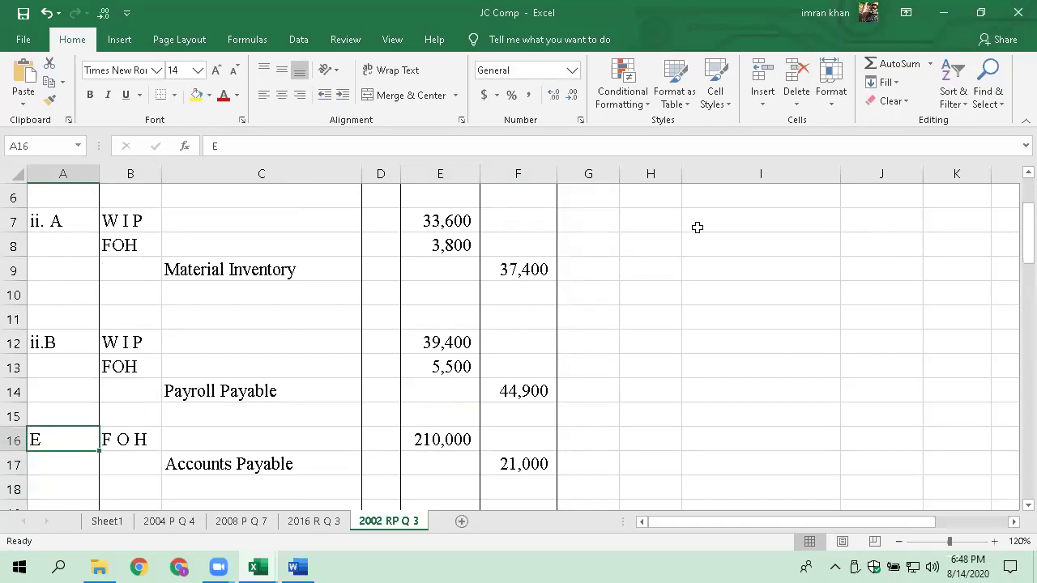
text(iii.)
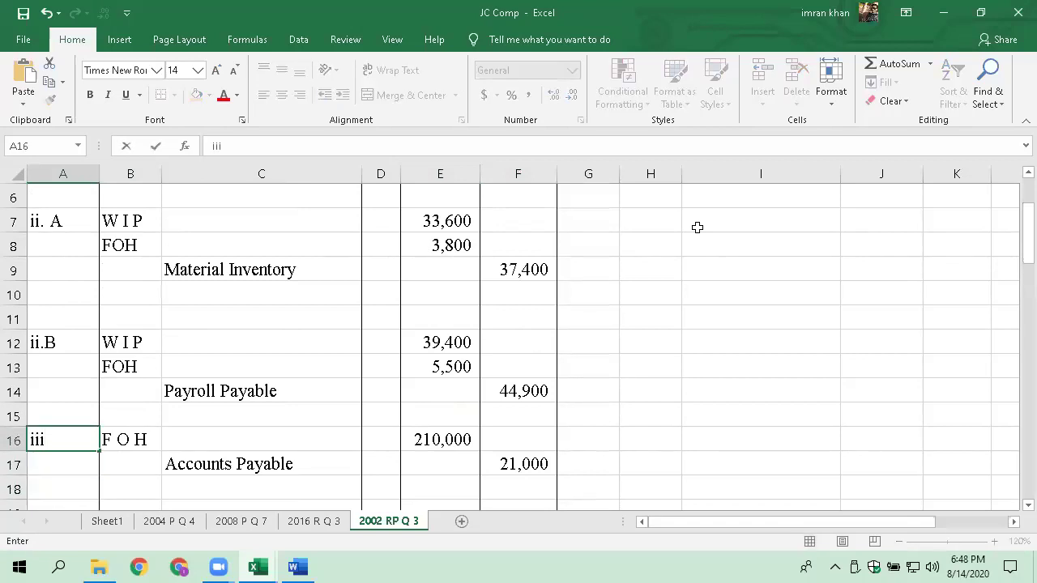
key(Right)
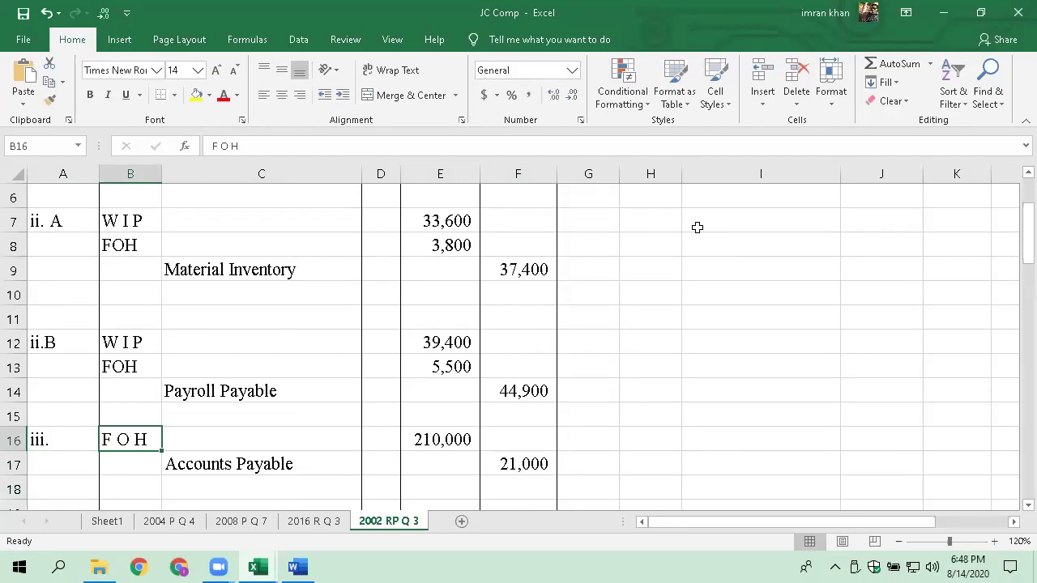
- Set entry iii's F O H debit in E16 and Accounts Payable credit in F17 to 6,850 each
key(Right)
key(Right)
key(Right)
text(6,85)
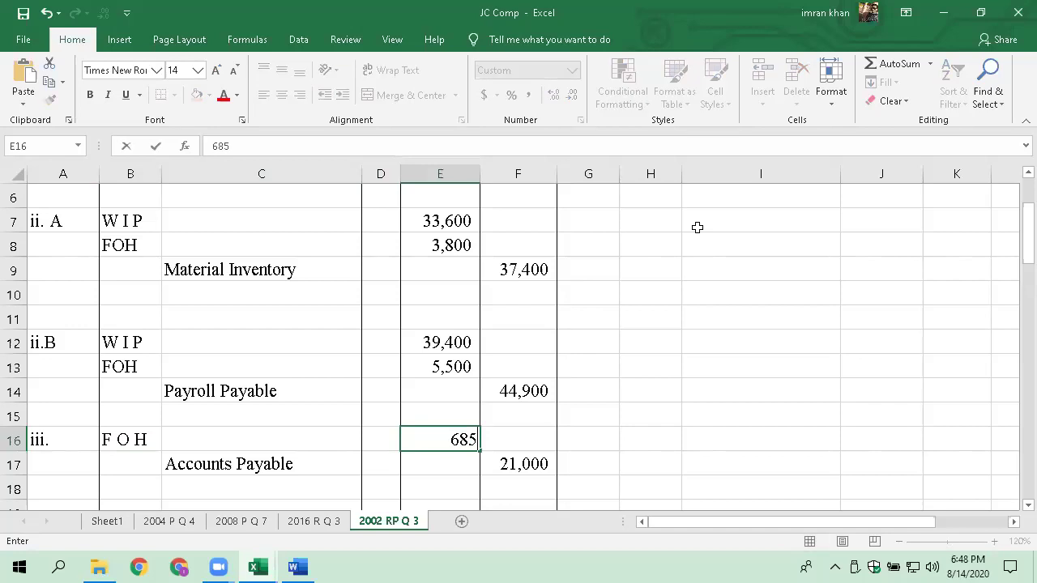
text(0)
key(Return)
key(Right)
text(6,850)
key(Return)
key(Up)
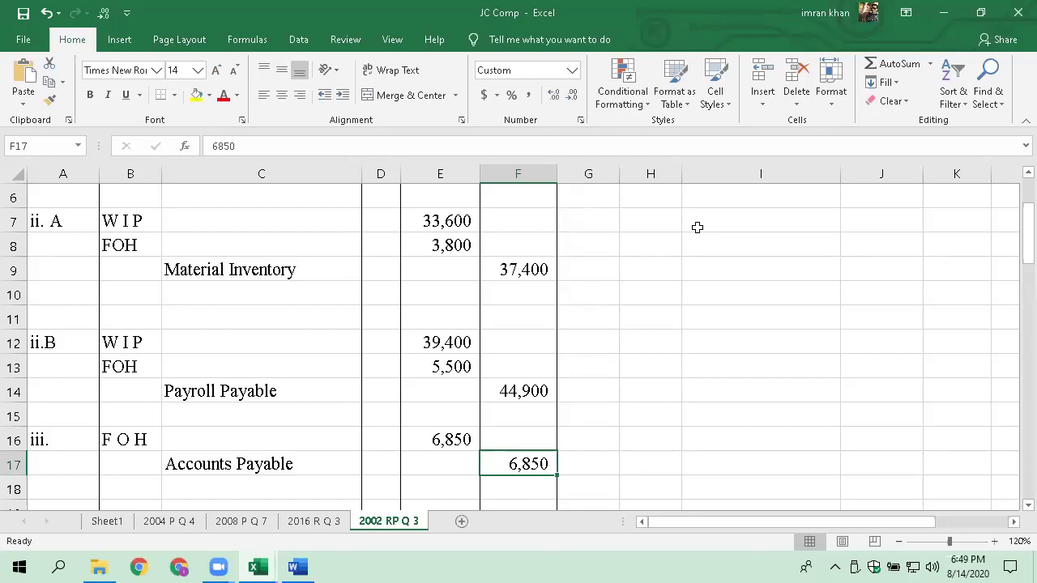
- Insert four blank rows at row 20, above the copied entry F, to make room for a new entry
key(Left)
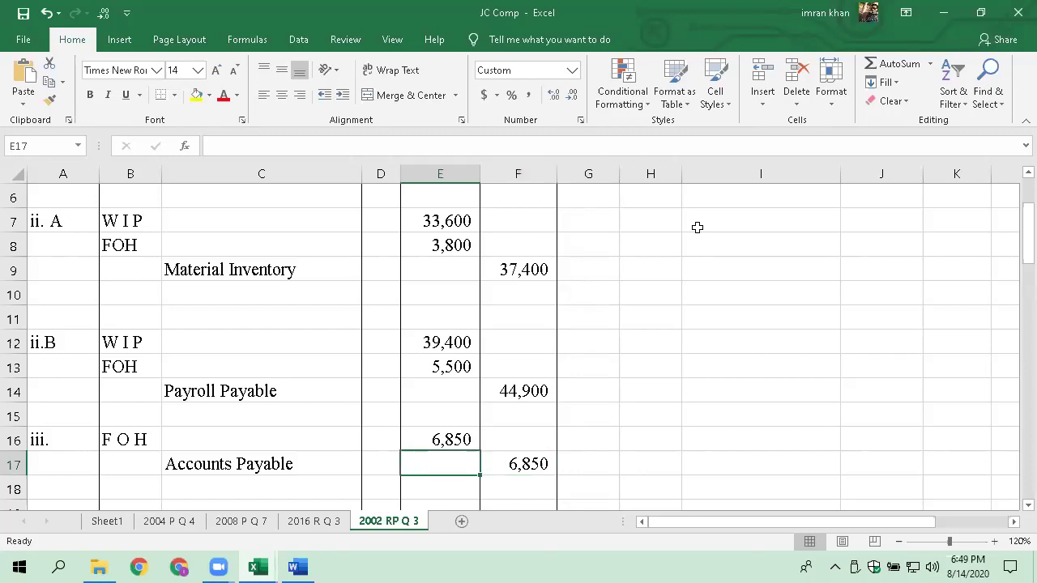
key(Home)
key(Down)
key(Down)
key(Down)
key(Up)
key(Down)
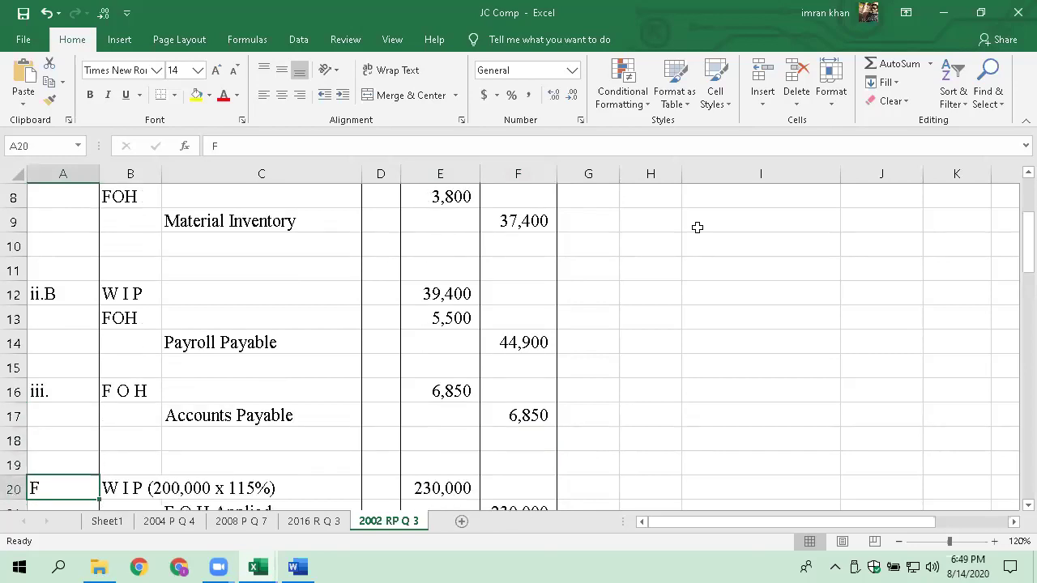
key(alt+i)
key(r)
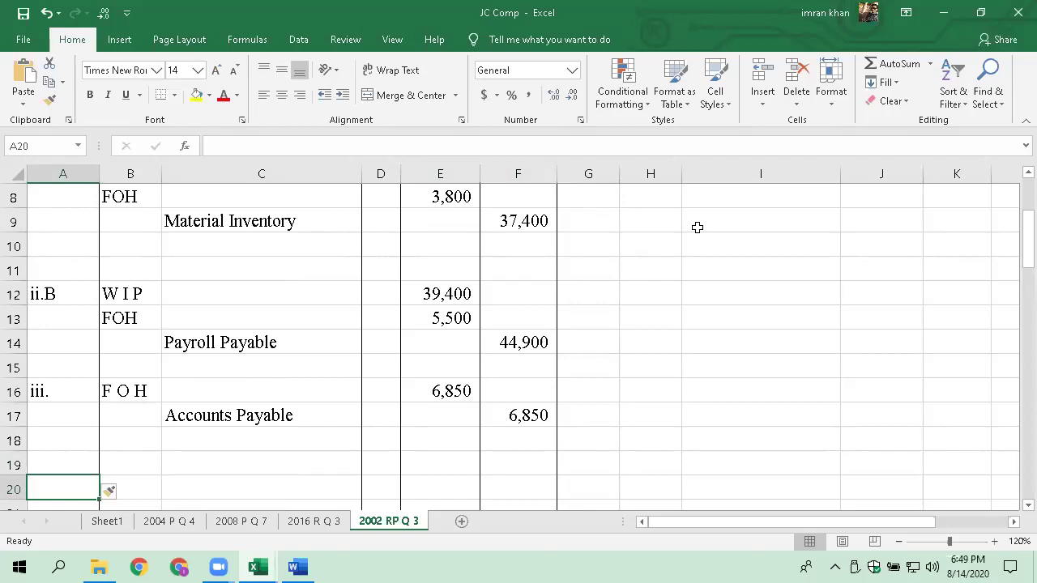
- Start the new entry in row 20 with the label "iv." in A20 and the account "FOH" in B20
text(iv.)
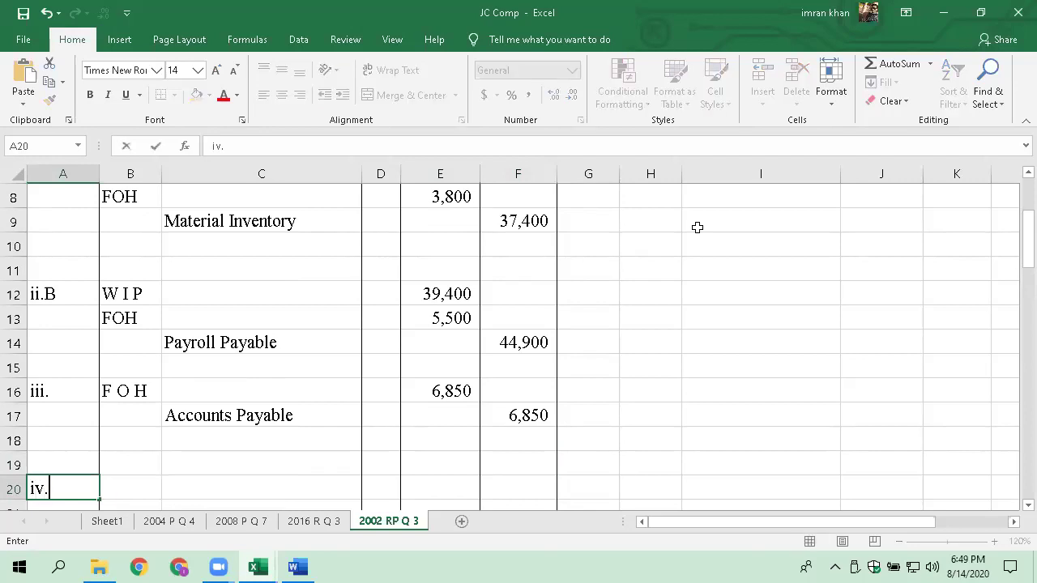
key(Return)
key(Up)
key(Right)
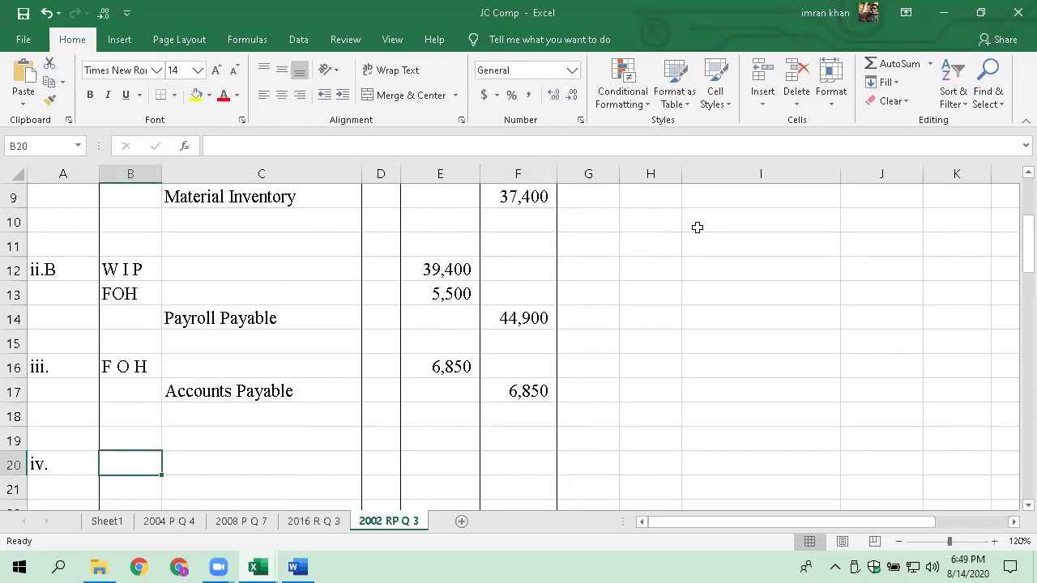
text(FOH)
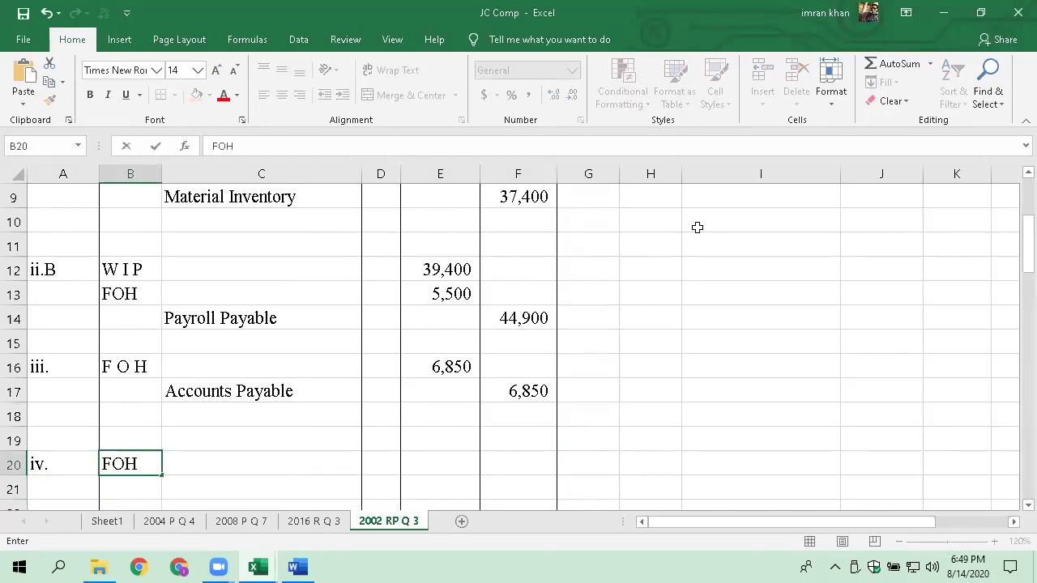
key(Return)
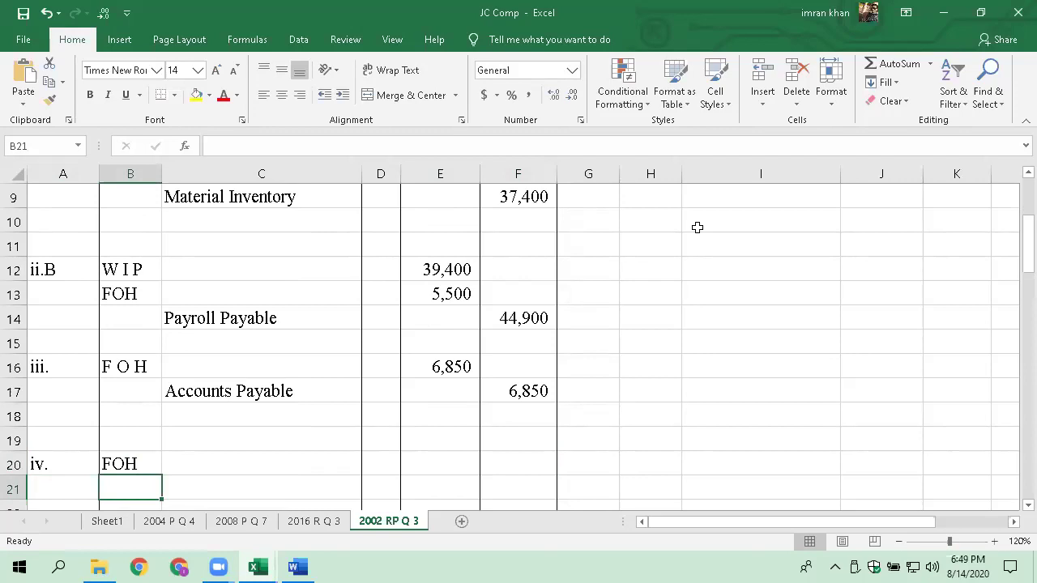
- Enter entry iv's amounts as 3,000 debit in E20 and 3,000 credit in F21
key(Up)
key(Right)
key(Right)
key(Right)
text(300)
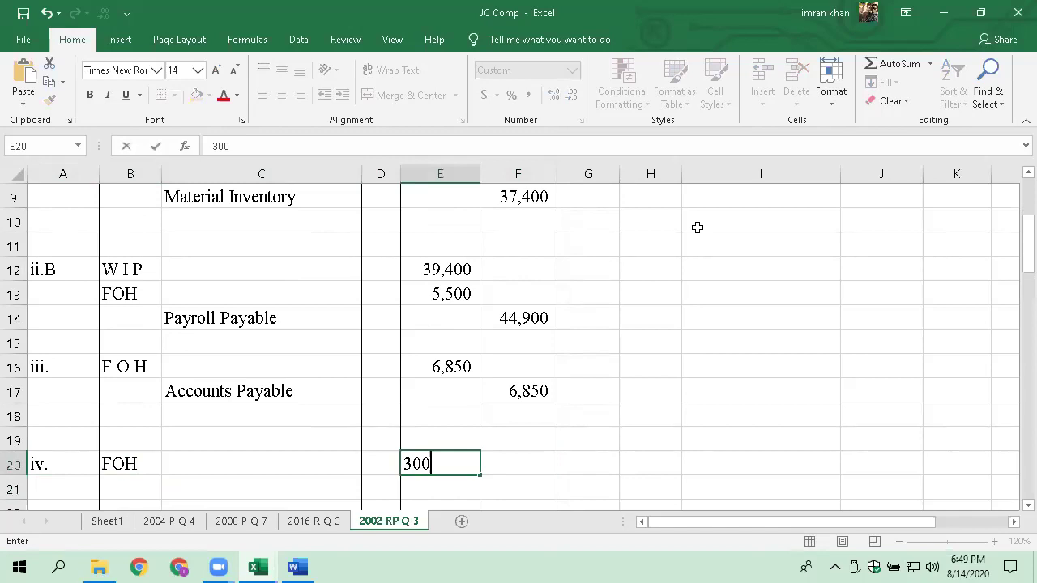
text(0)
key(Return)
key(Right)
text(3000)
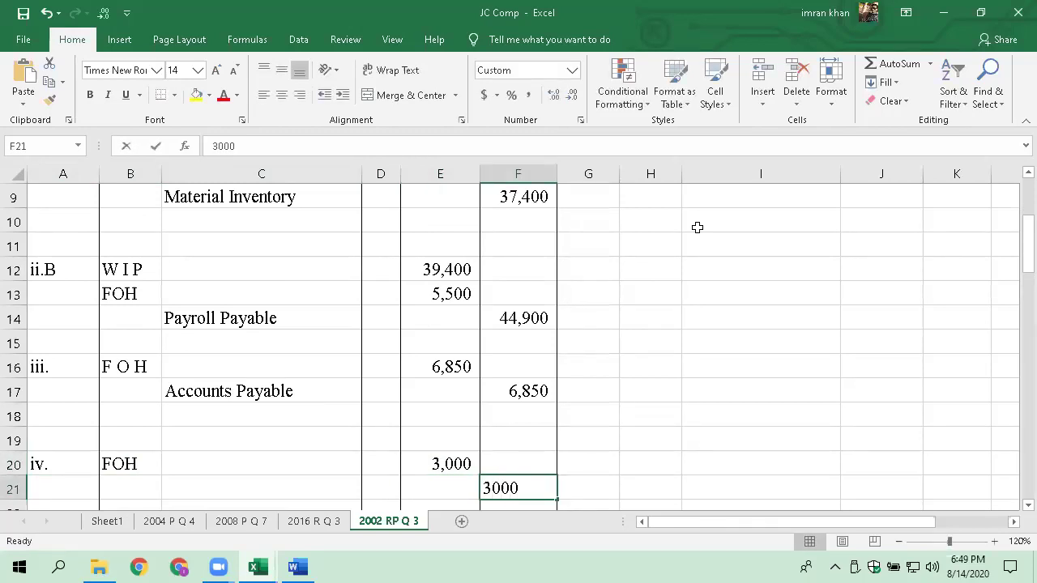
key(Return)
- Name entry iv's credit account "A F D - Machinery" in cell C21
key(Up)
key(Left)
key(Left)
key(Left)
key(Left)
key(Right)
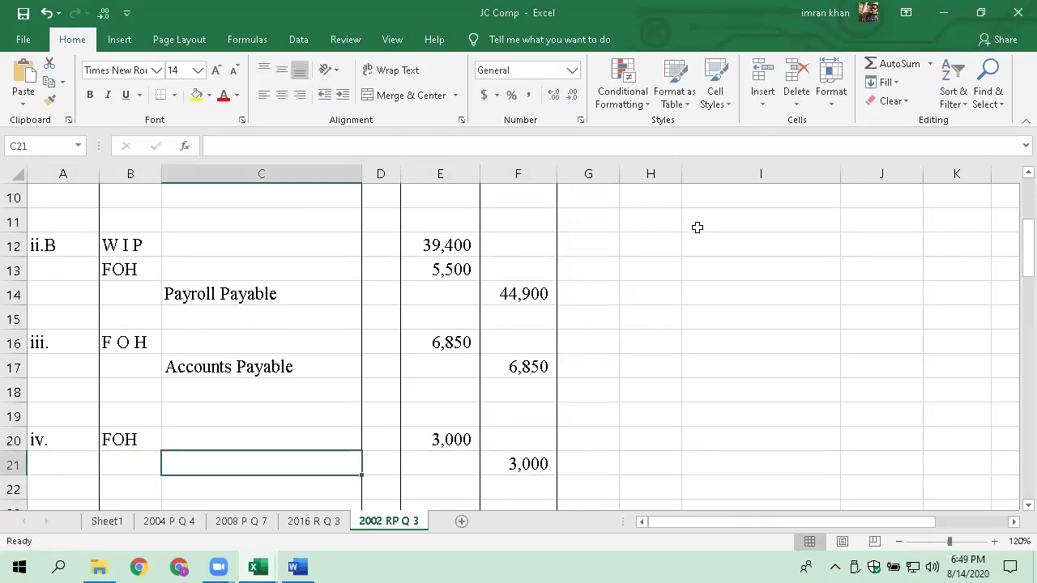
text(A F D - Machinery)
key(Return)
- Delete the extra blank row 23 above entry F
key(Up)
key(Down)
key(Down)
key(Down)
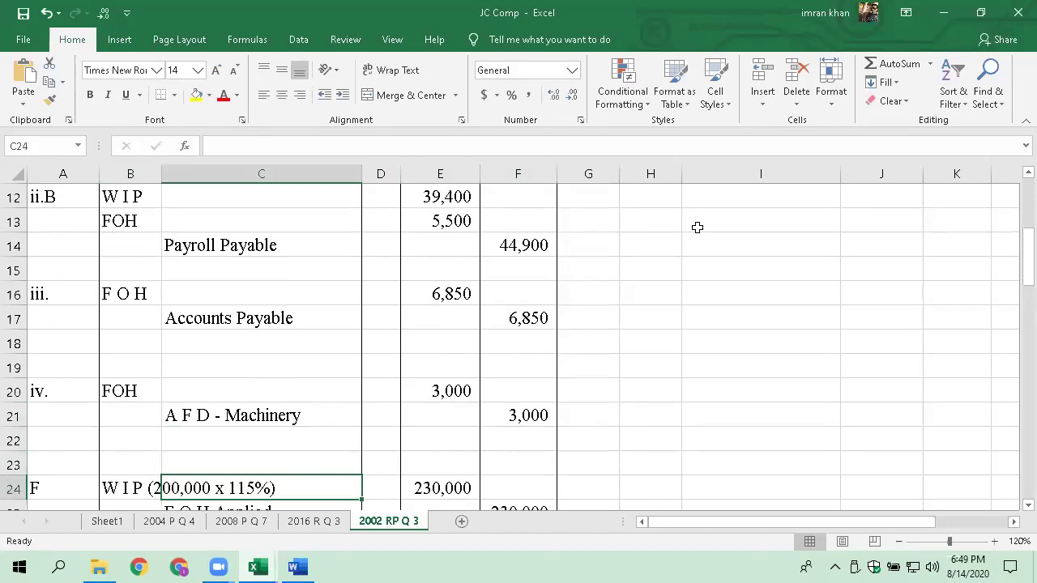
key(Left)
key(Left)
key(Up)
key(alt+e)
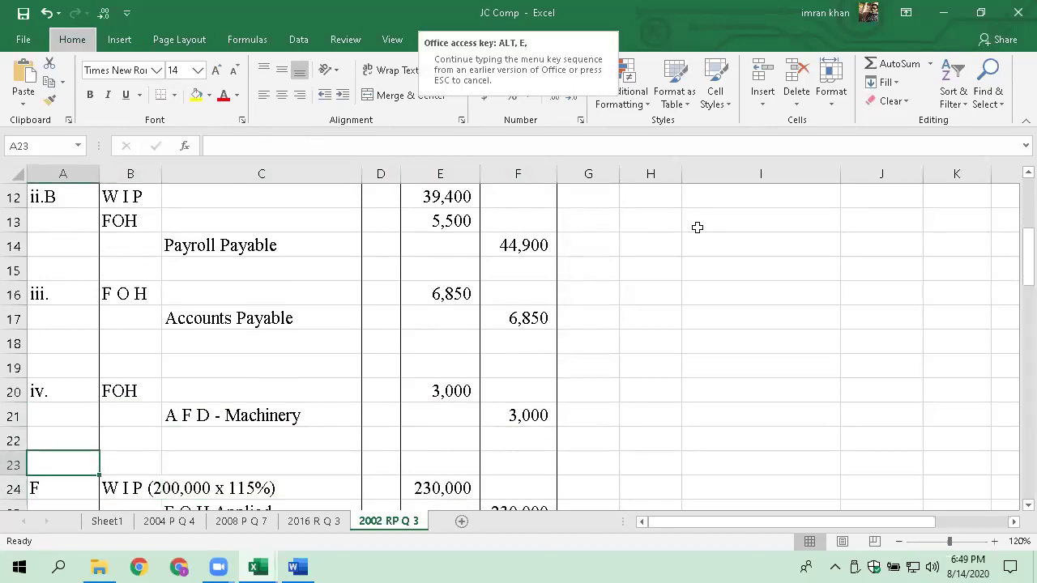
key(d)
key(Return)
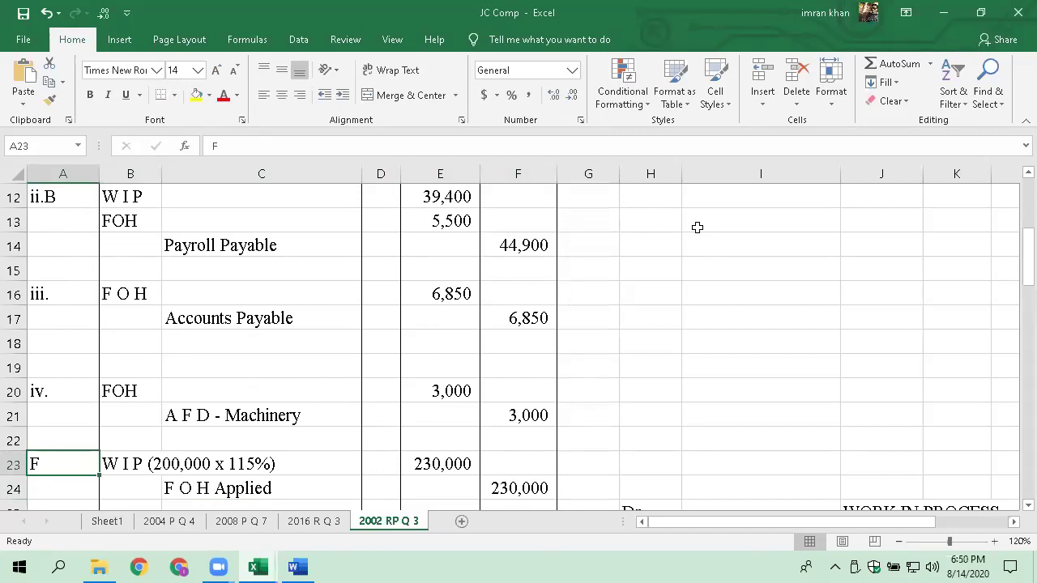
- Change the label of the applied overhead entry in cell A23 to "v."
text(V)
key(Return)
key(Up)
text(v.)
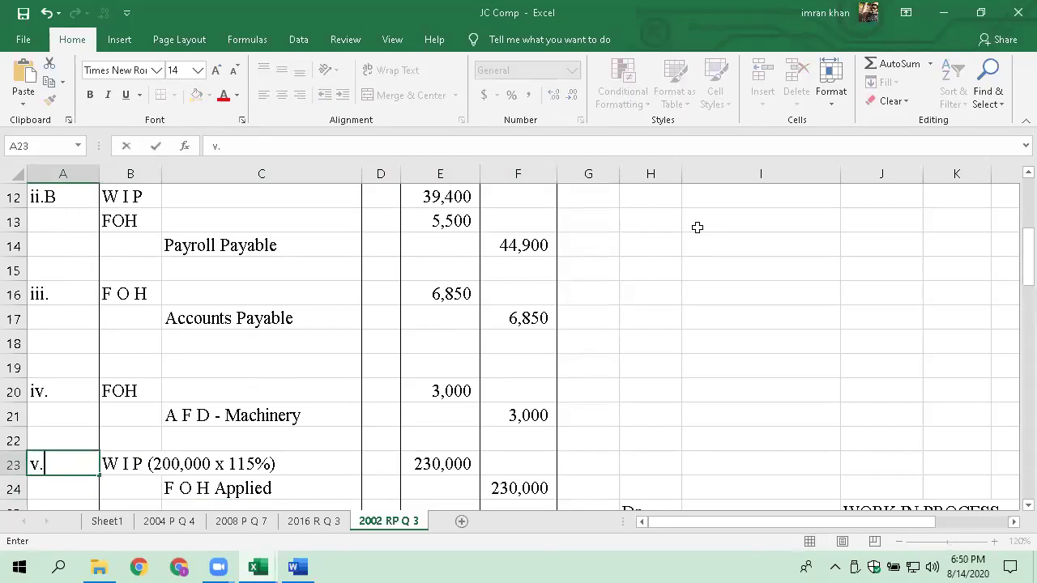
key(Return)
- Edit entry v's debit description in cell B23 to read "W I P (394,400 x 80%)"
key(Up)
key(Right)
key(F2)
key(Left)
key(Left)
key(Left)
key(Left)
key(Left)
key(Left)
key(Left)
key(Left)
key(Left)
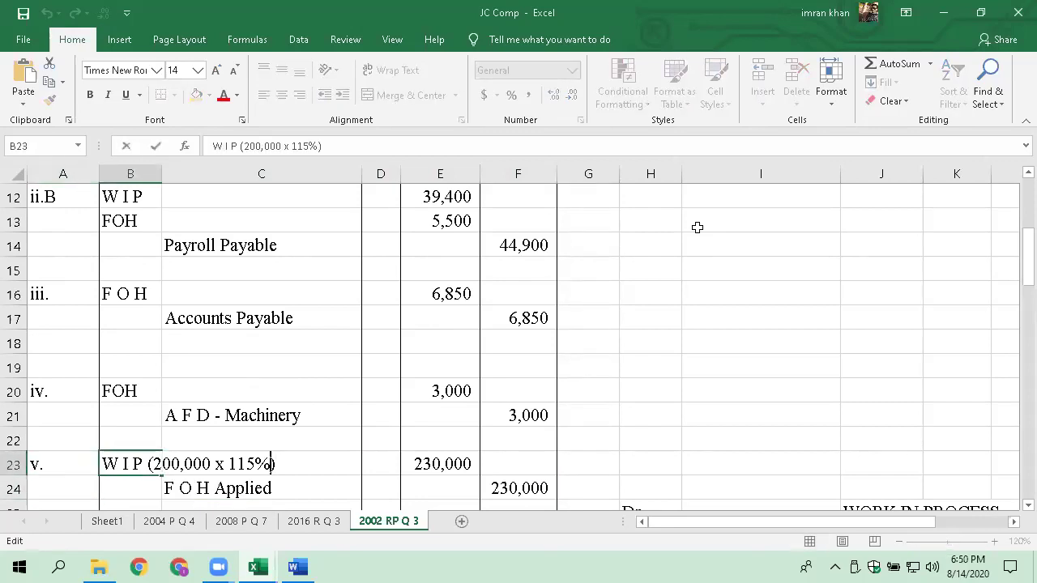
key(Left)
key(Left)
key(Left)
key(Left)
key(Left)
key(BackSpace)
key(Delete)
key(Delete)
text(3940)
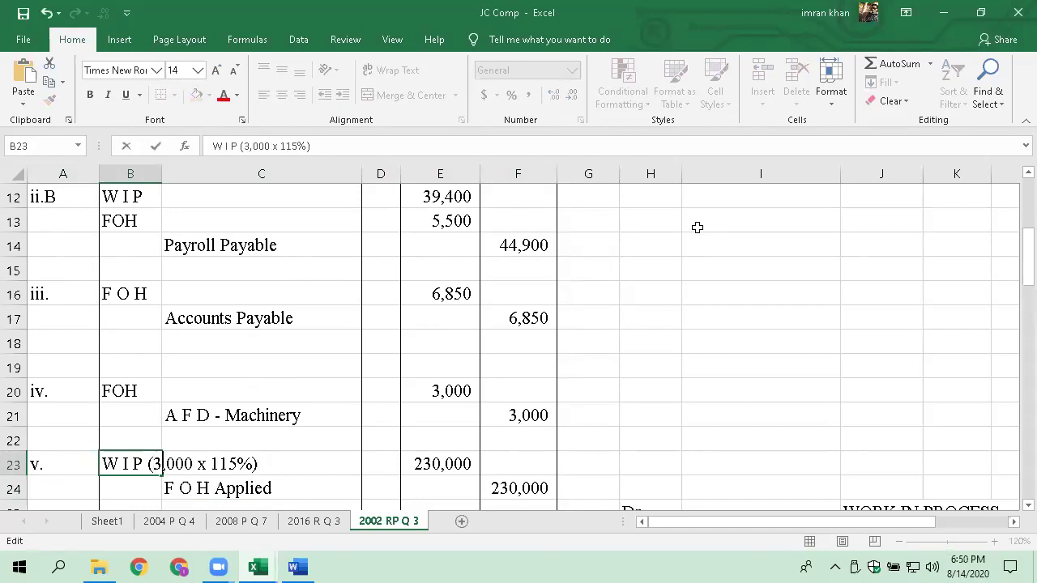
key(Delete)
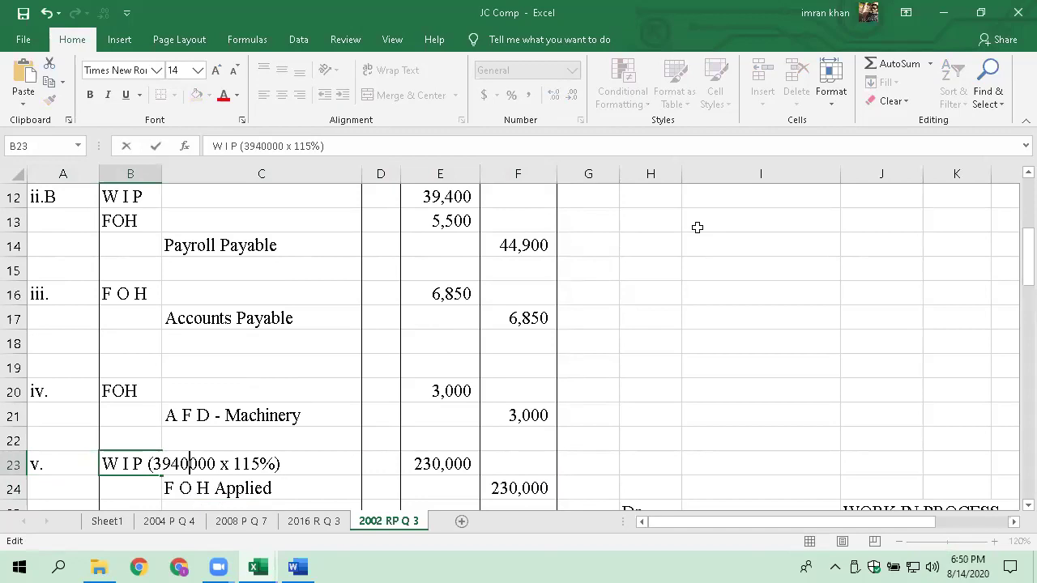
key(BackSpace)
key(Delete)
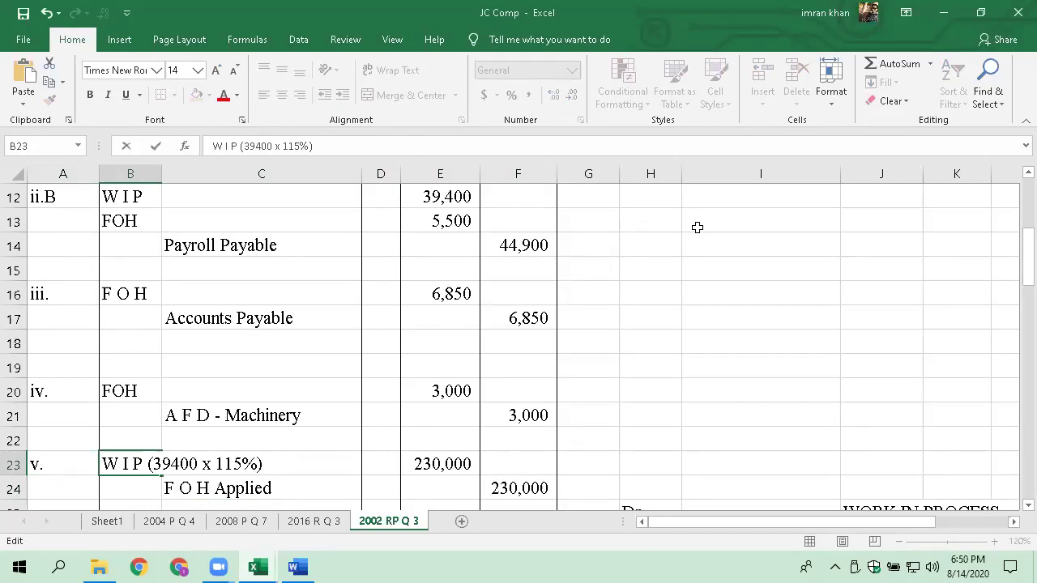
text(,4)
key(Right)
key(Right)
key(Right)
key(Right)
key(Right)
key(Delete)
key(Delete)
key(Delete)
text(80)
key(ctrl+Return)
- Calculate entry v's W I P debit in cell E23 with the formula =39400*80%
key(Right)
key(Right)
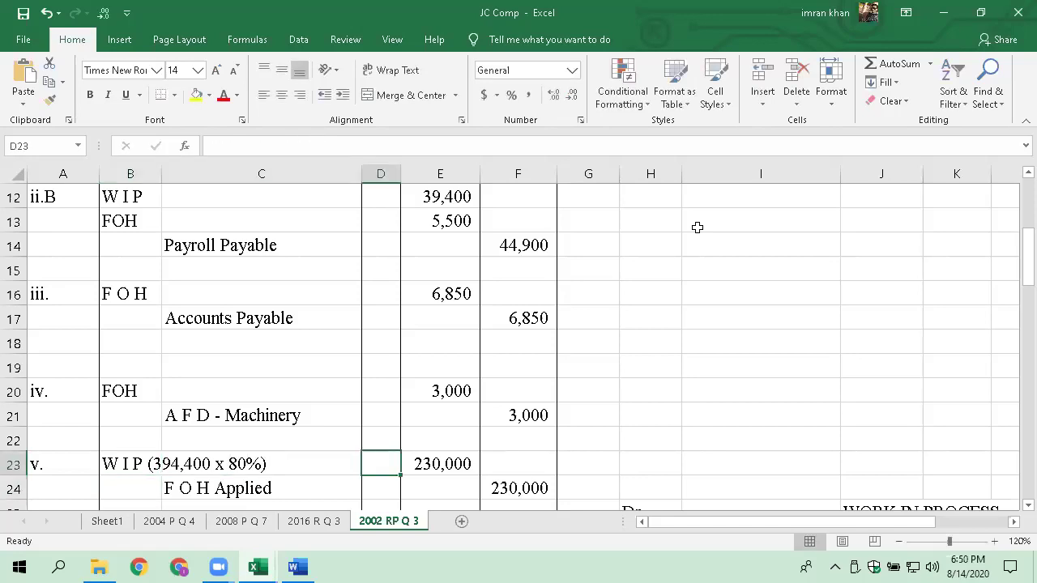
key(Right)
text(=39400*80)
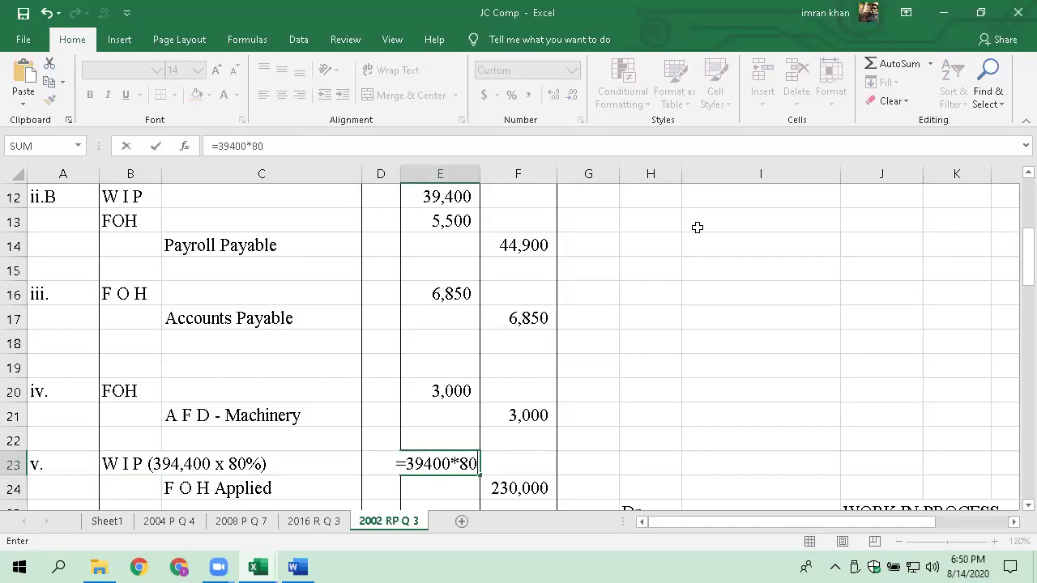
text(%)
key(ctrl+Return)
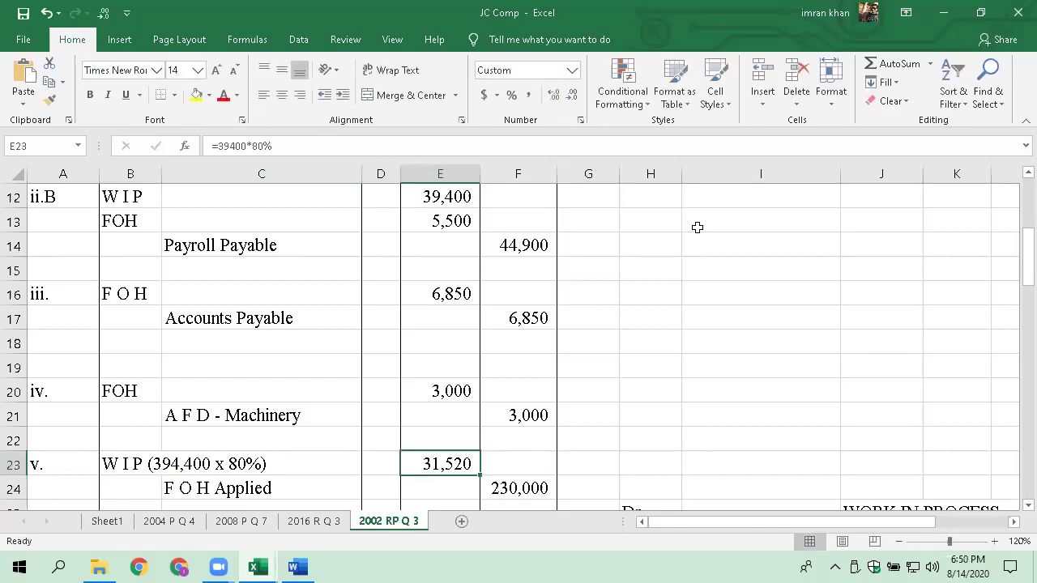
- Set entry v's F O H Applied credit in cell F24 to 3152
key(Right)
key(Down)
text(3152)
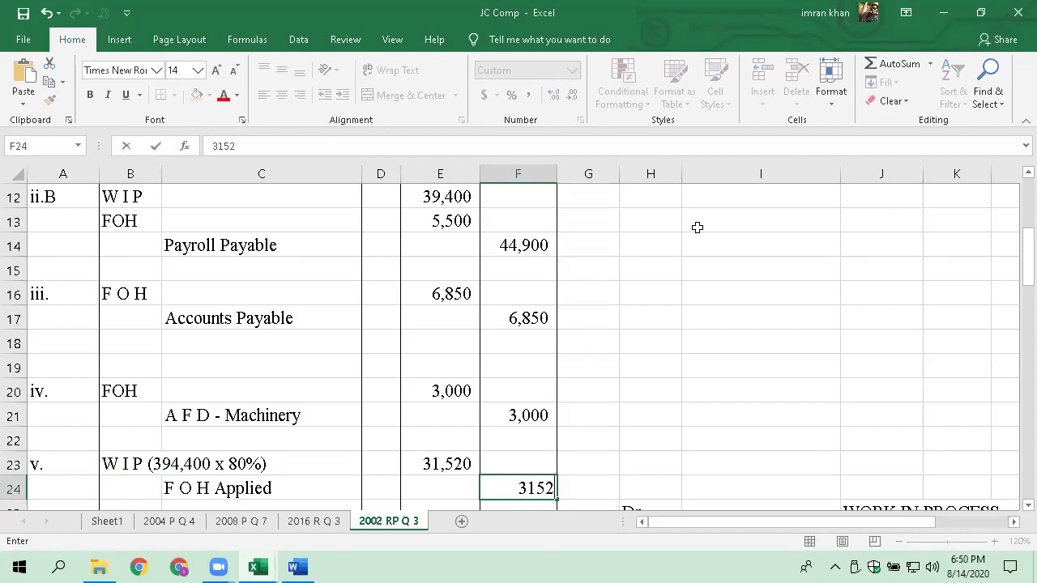
key(Return)
key(Up)
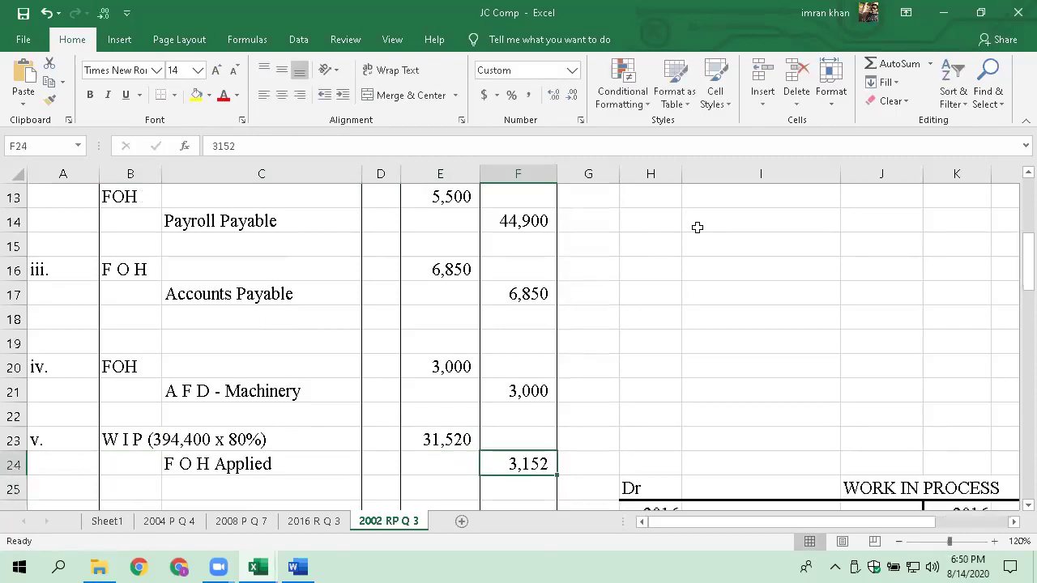
- Correct entry v's F O H Applied credit in cell F24 to 31520
text(31520)
key(Return)
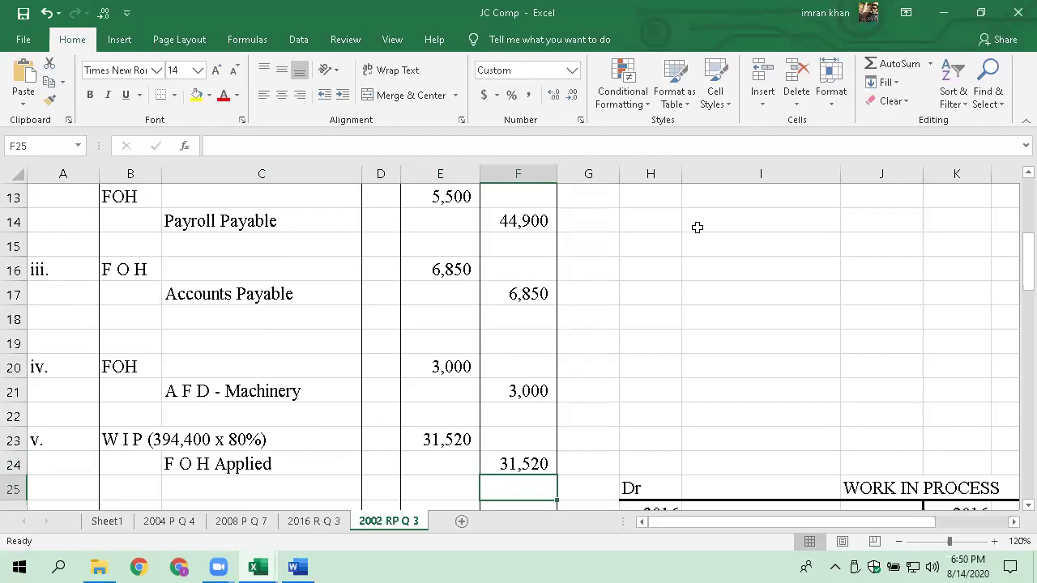
- Change the label of the finished goods entry in cell A27 to "vi."
key(Left)
key(Left)
key(Left)
key(Left)
key(Left)
key(Down)
key(Down)
key(Up)
key(Down)
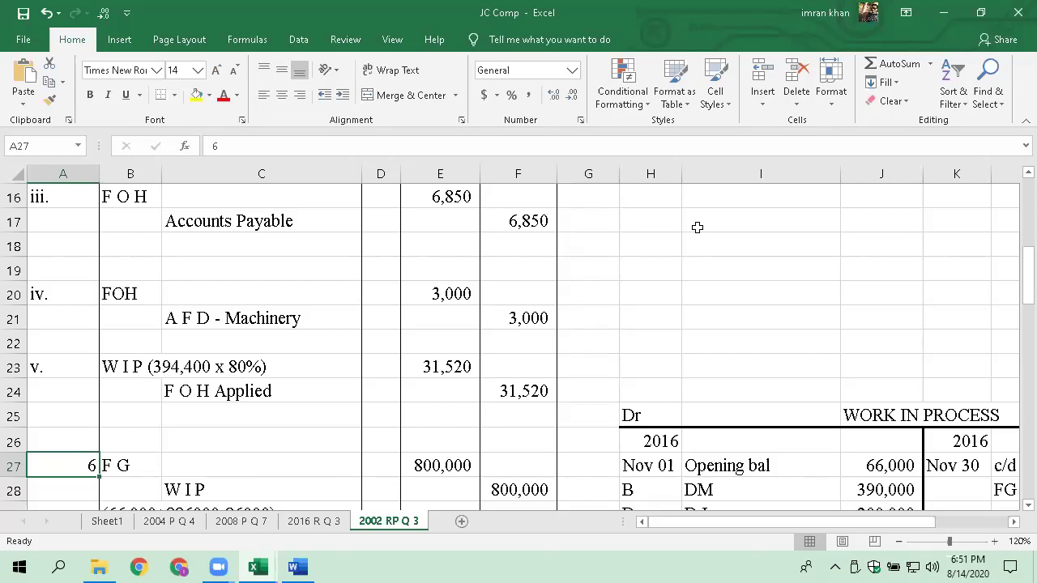
text(vi.)
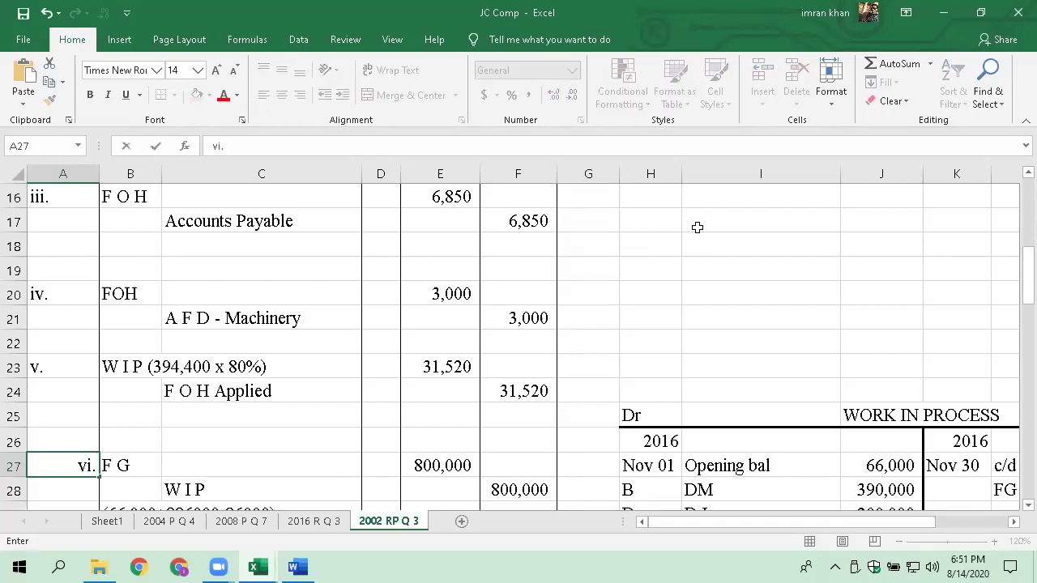
key(Return)
- Clear entry vi's F G debit and W I P credit amounts in cells E27:F28
key(Up)
key(Right)
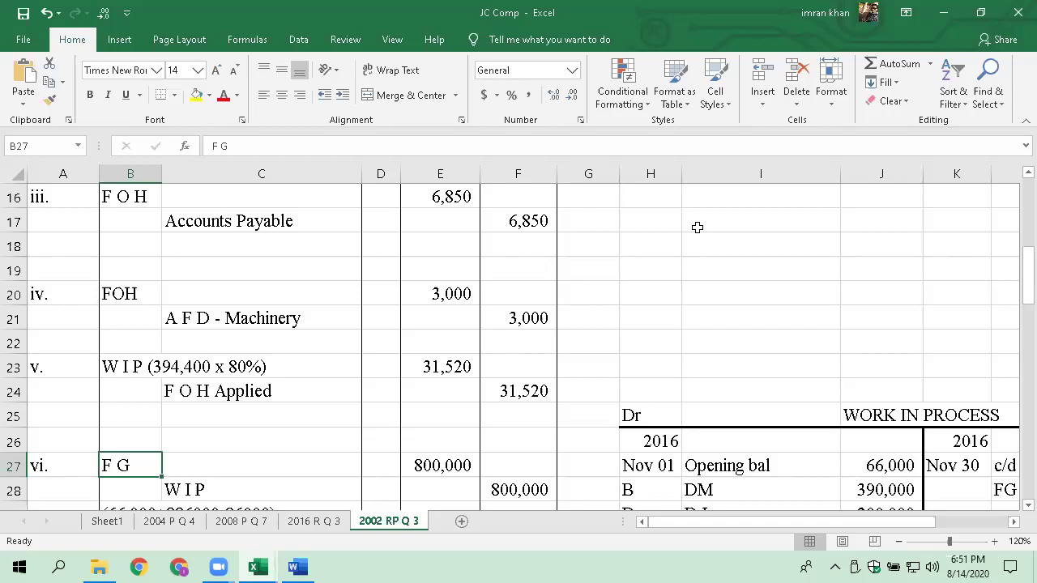
key(Down)
key(Right)
key(Right)
key(Right)
key(Up)
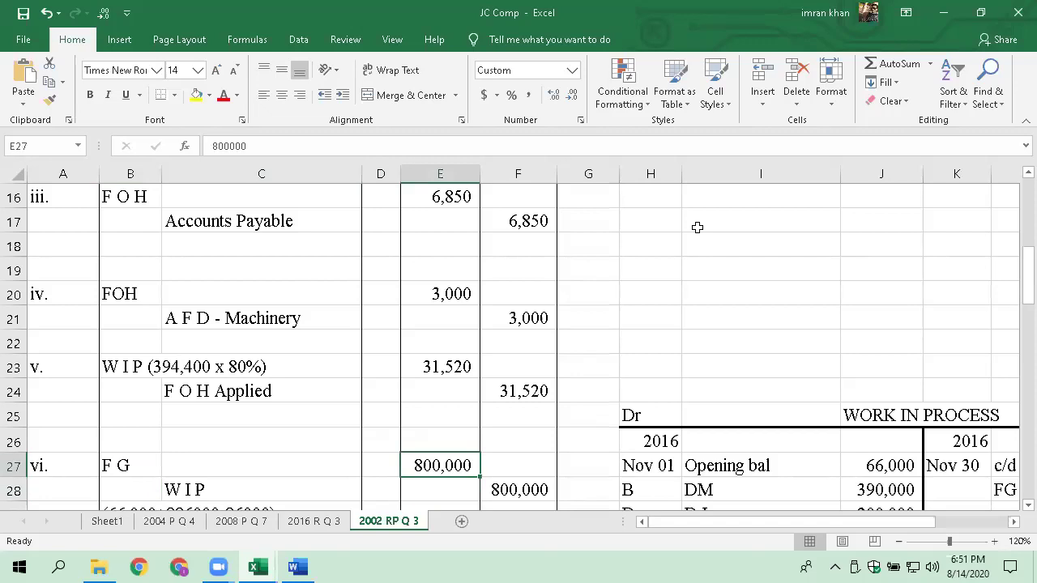
key(shift+Down)
key(shift+Right)
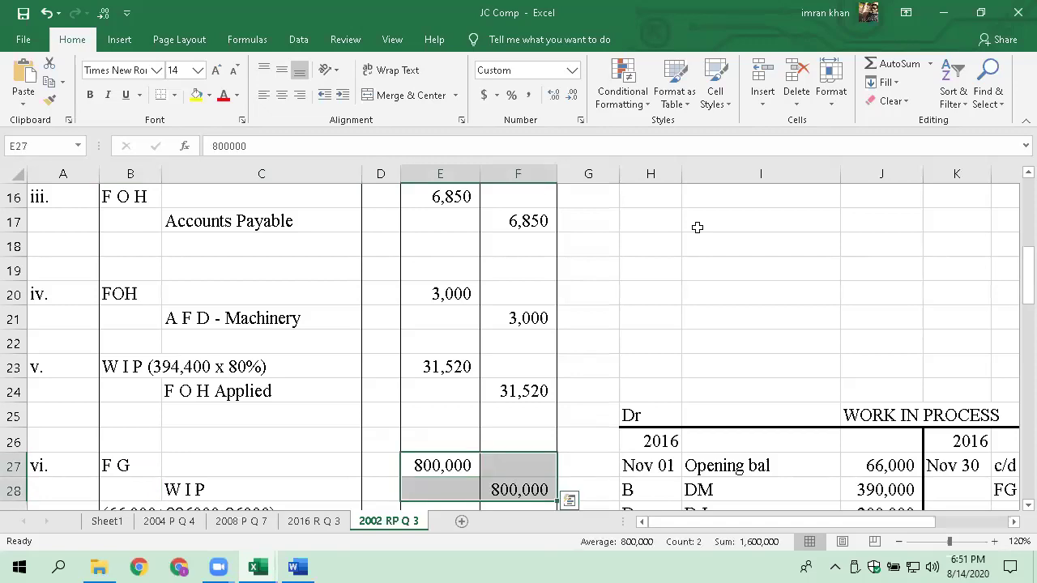
key(Delete)
- Examine the Work in Process T-account beside the journal, including its debit rows and the FG credit amount
key(Right)
key(Left)
key(Left)
key(Left)
key(Left)
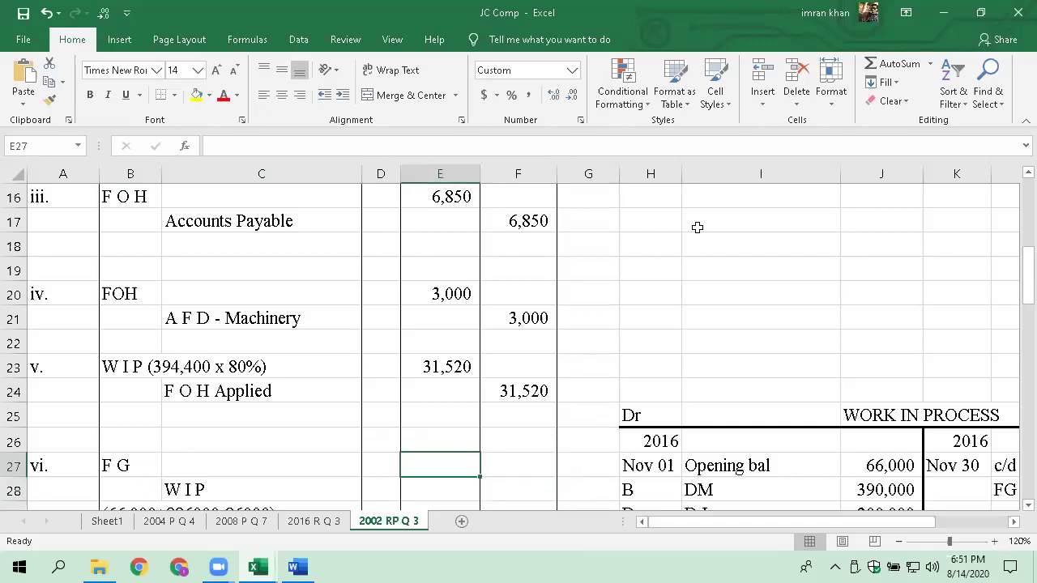
key(Right)
key(Right)
key(Right)
key(Right)
key(Right)
key(Right)
key(Right)
key(Right)
key(Right)
key(Right)
key(Right)
key(Right)
key(Right)
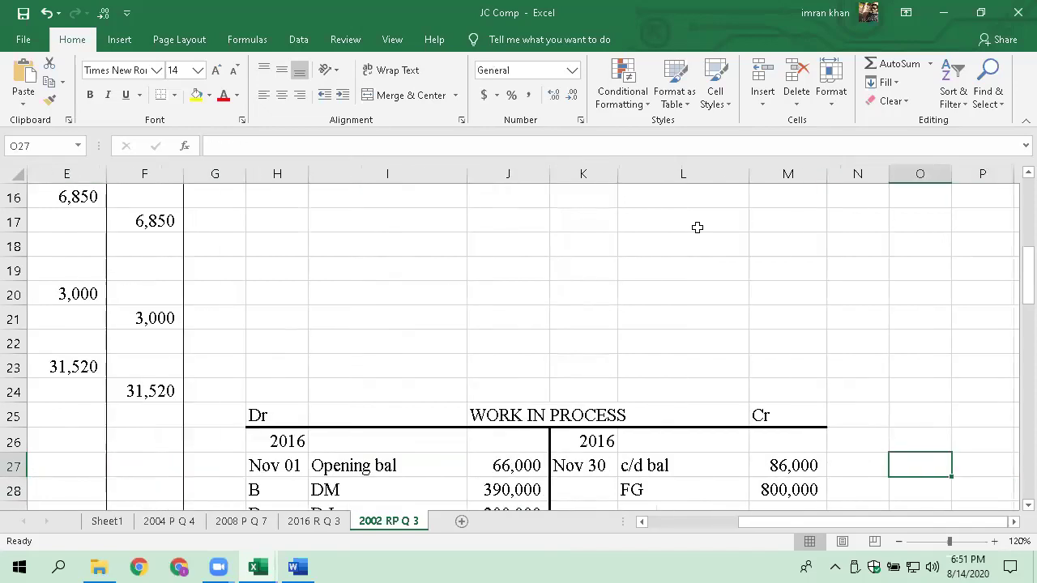
key(Left)
key(Left)
key(Left)
key(Left)
key(Left)
key(Up)
key(Up)
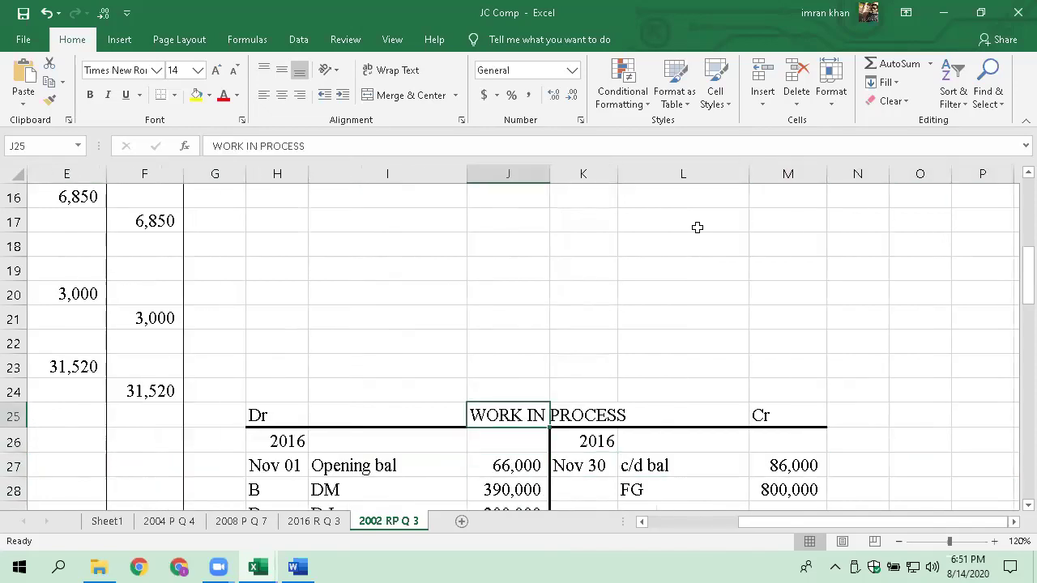
key(Left)
key(Left)
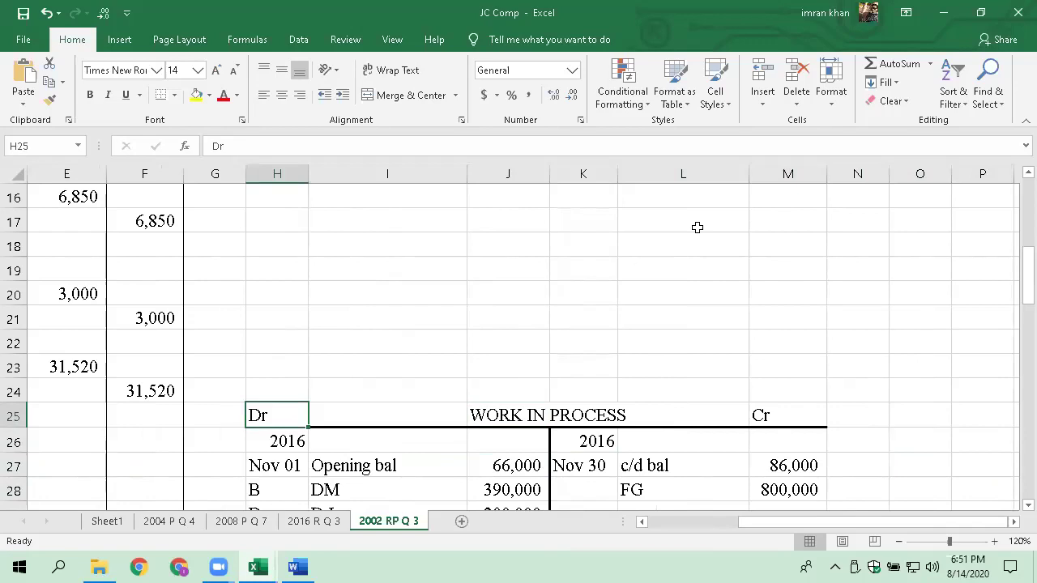
key(Down)
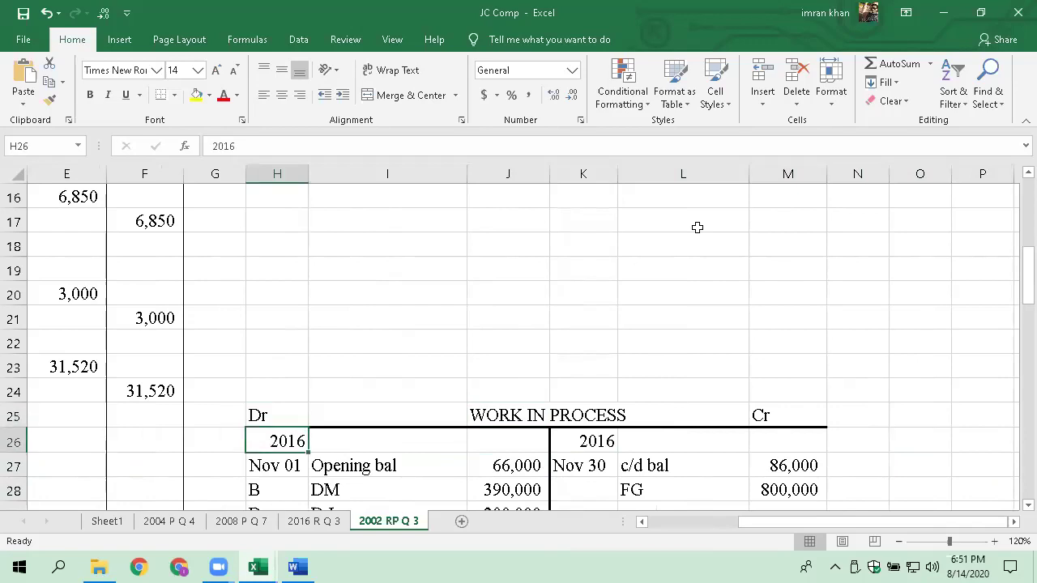
key(Down)
key(Down)
key(Down)
key(Down)
key(Down)
key(Down)
key(Down)
key(Down)
key(Up)
key(Up)
key(Up)
key(Up)
key(Right)
key(Right)
key(Right)
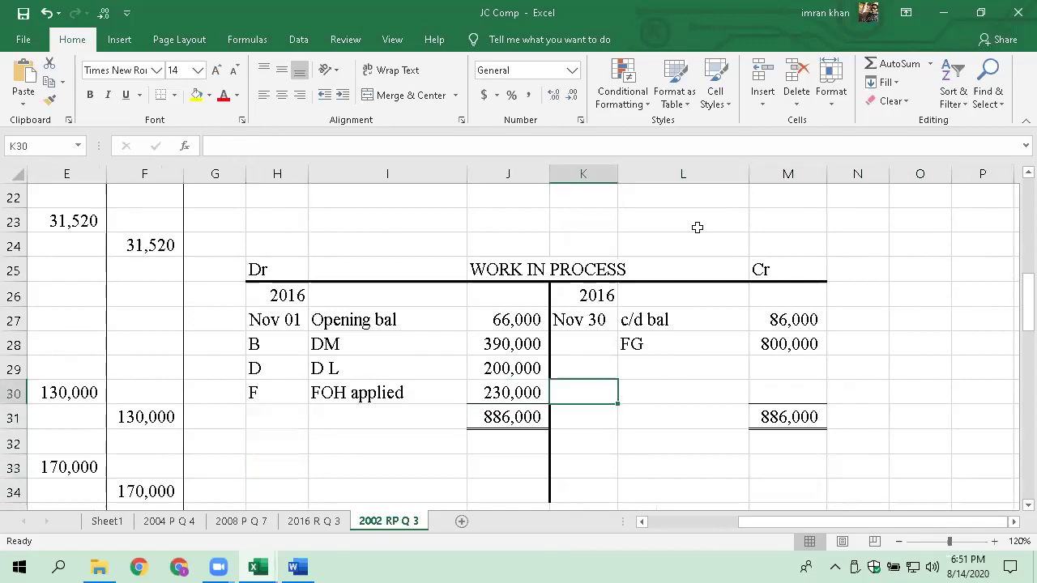
key(Right)
key(Right)
key(Up)
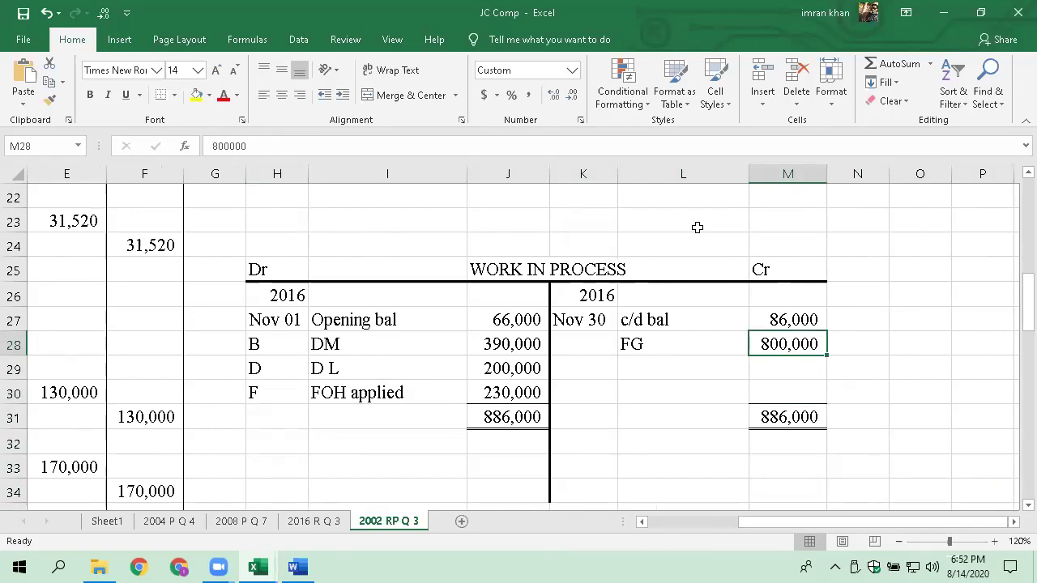
- Review entry vi and the journal entries above and below it
key(Left)
key(Left)
key(Left)
key(Left)
key(Left)
key(Left)
key(Left)
key(Left)
key(Left)
key(Left)
key(Left)
key(Left)
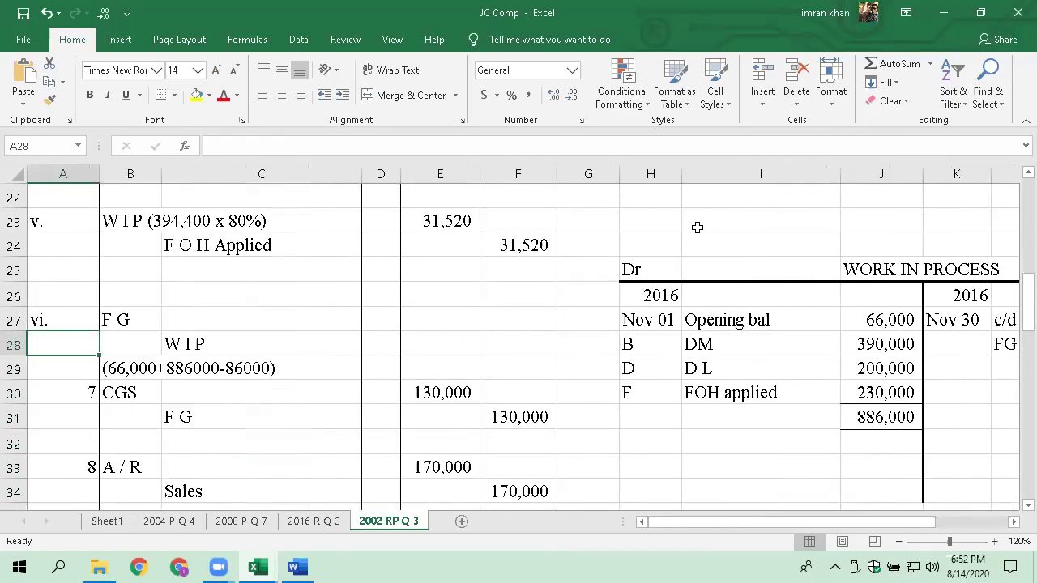
key(Up)
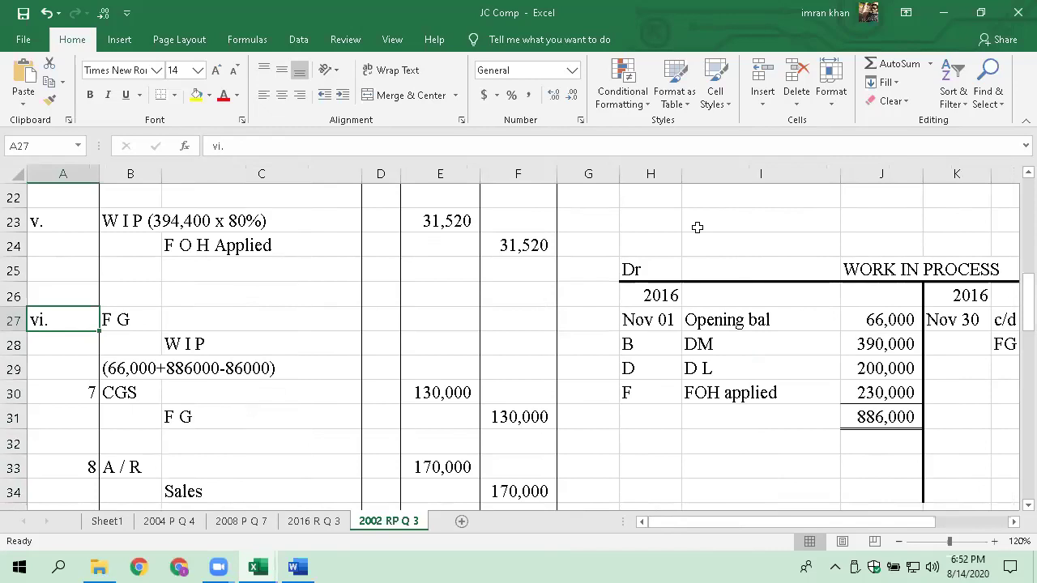
key(Right)
key(Right)
key(Right)
key(Right)
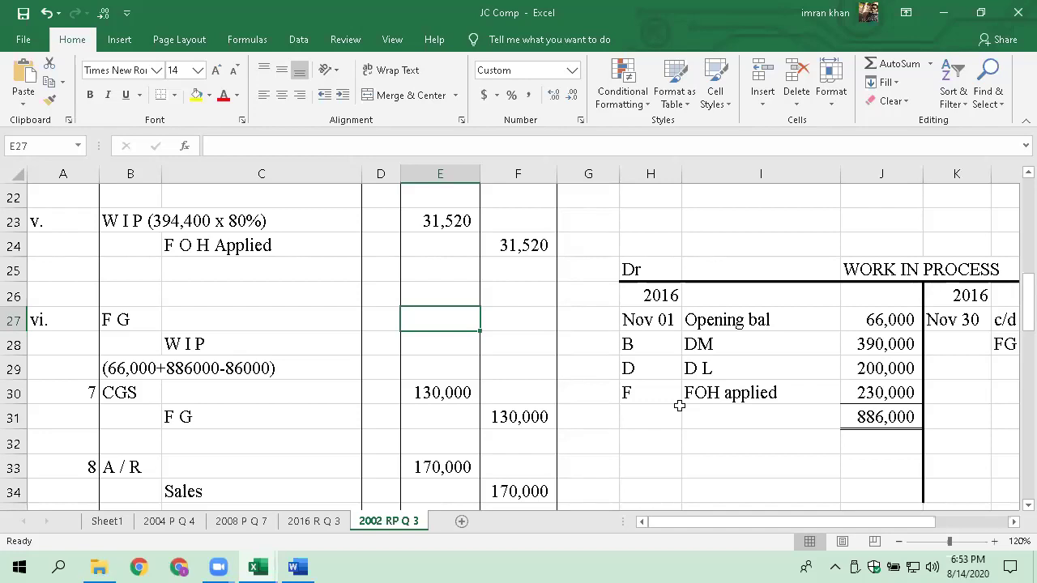
scroll(684, 347, up, 7)
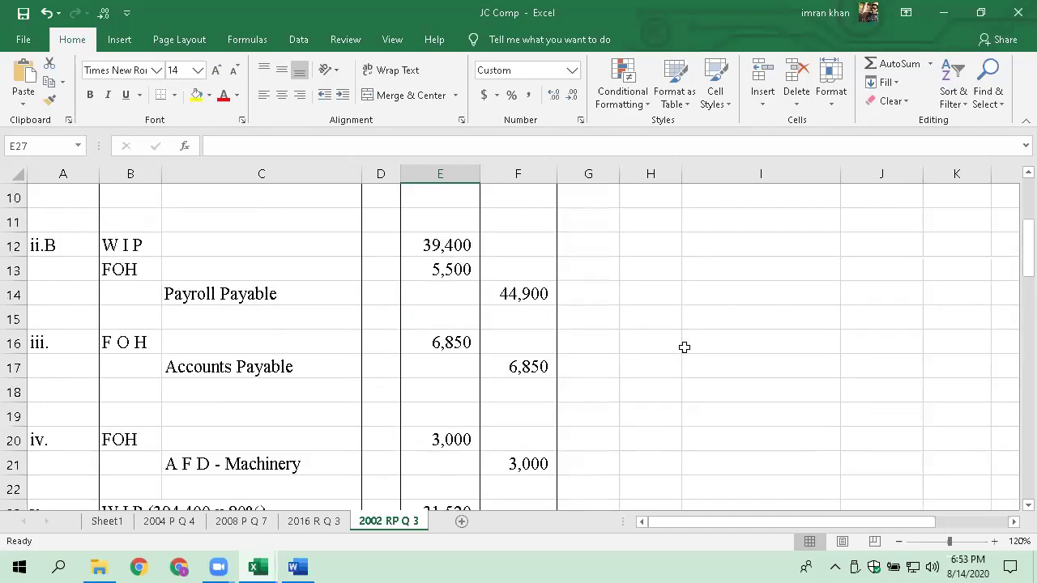
scroll(684, 347, down, 9)
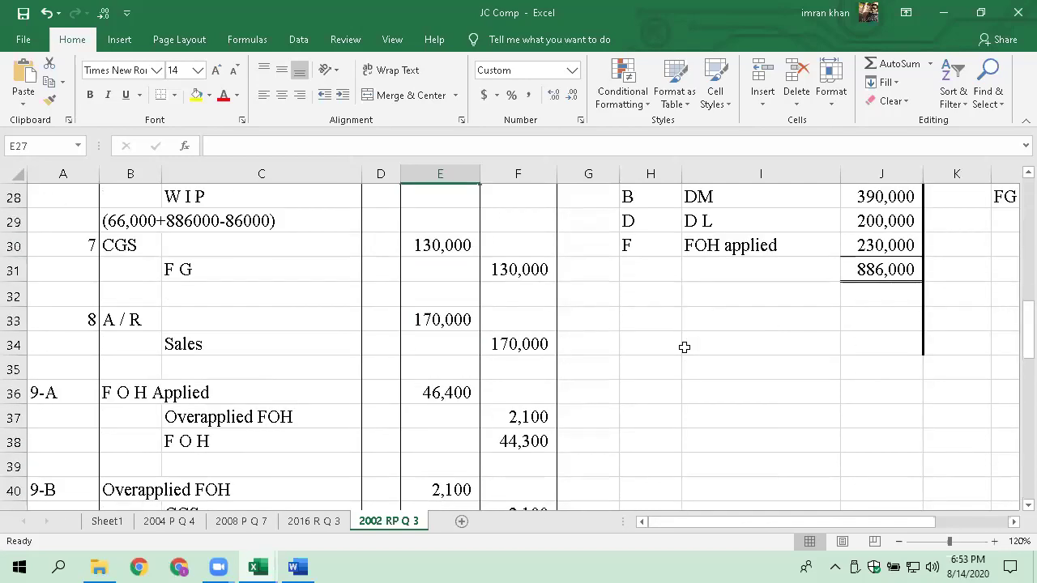
scroll(685, 347, up, 2)
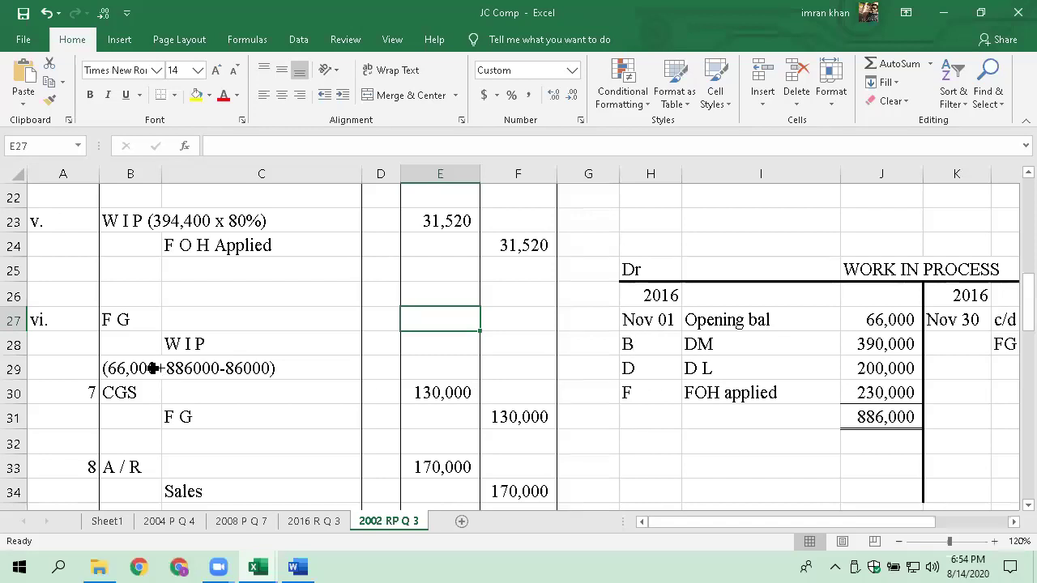
click(61, 320)
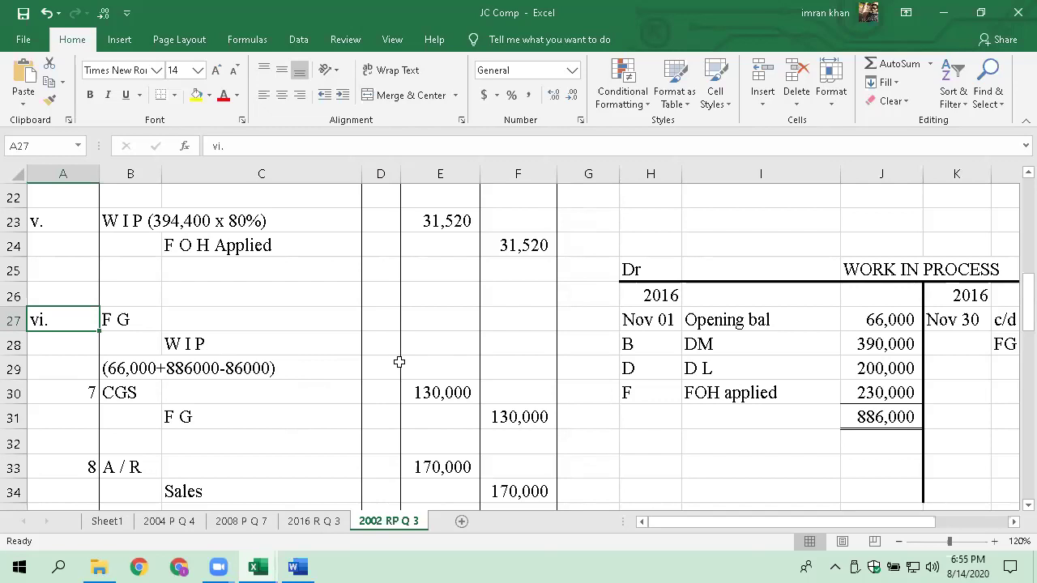
- Enter the heading "Comp for cost of Jobs completed" in cell H3 beside the general journal
scroll(570, 416, up, 7)
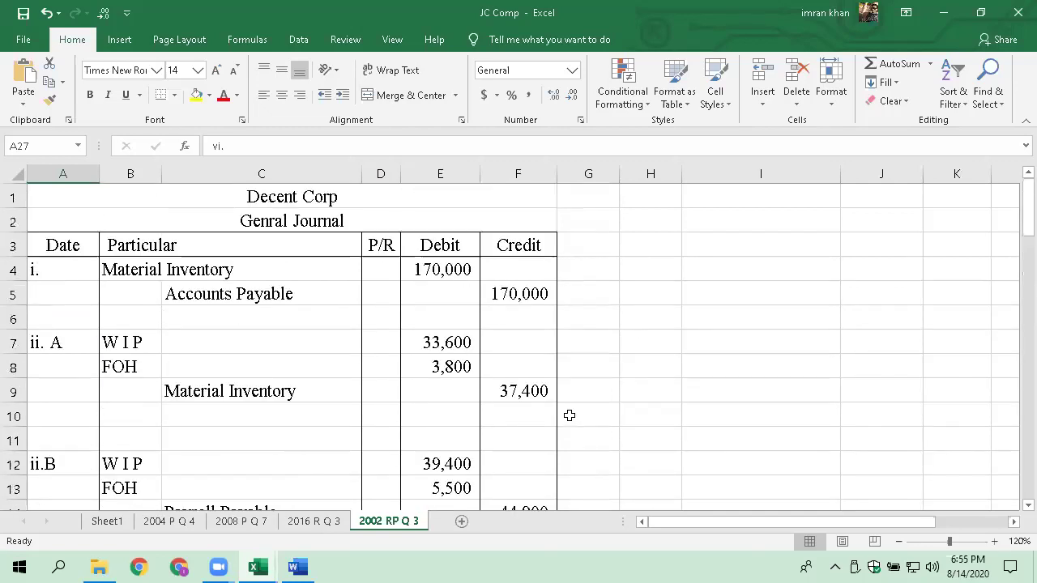
click(652, 256)
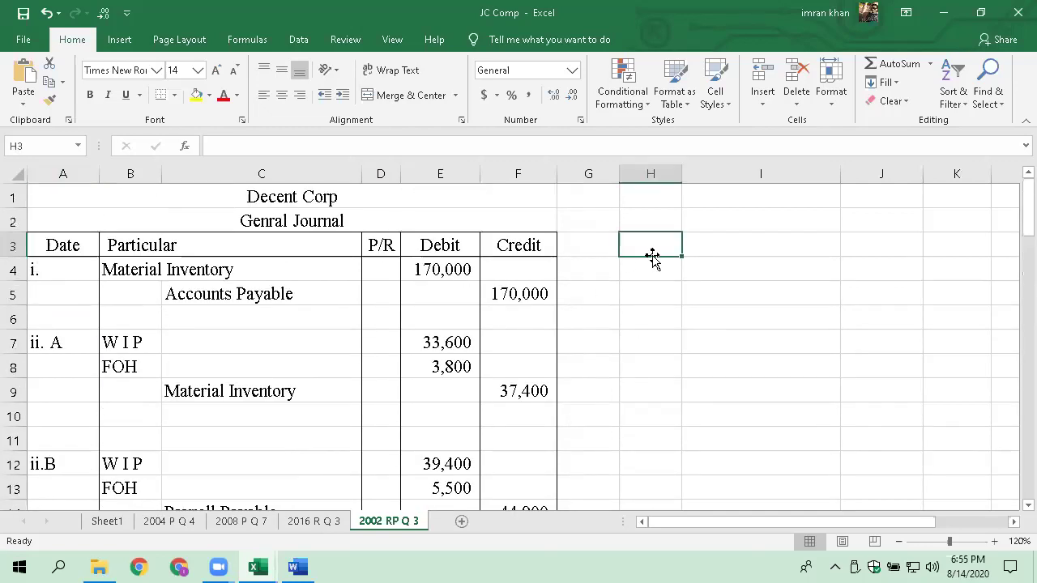
text(Comp for costt)
key(BackSpace)
key(BackSpace)
key(BackSpace)
text(t of Jobs completed)
key(Return)
key(Up)
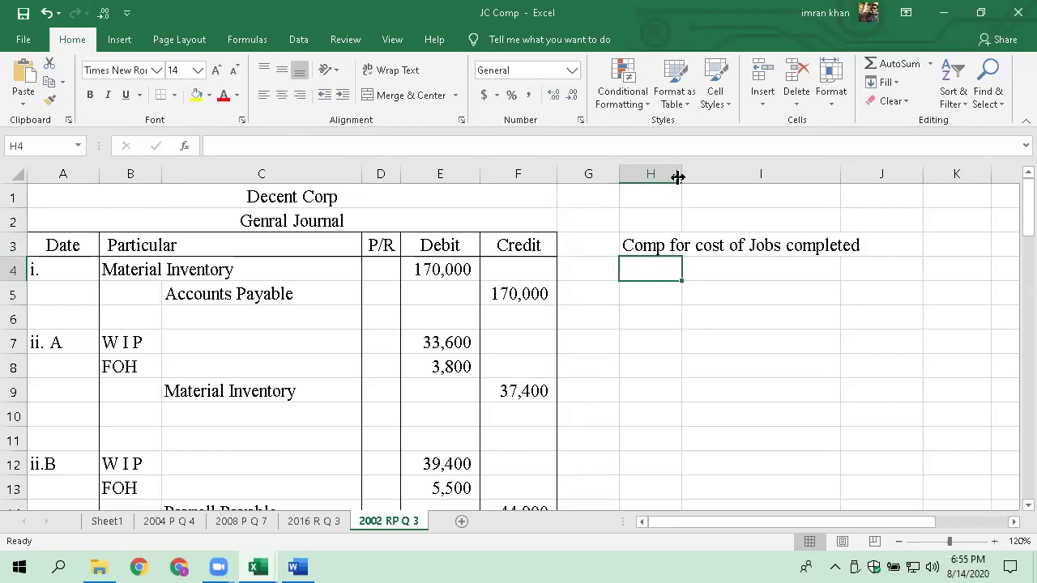
- Widen column H to fit the computation heading, narrow column I and slightly widen column K
drag(678, 172, 801, 174)
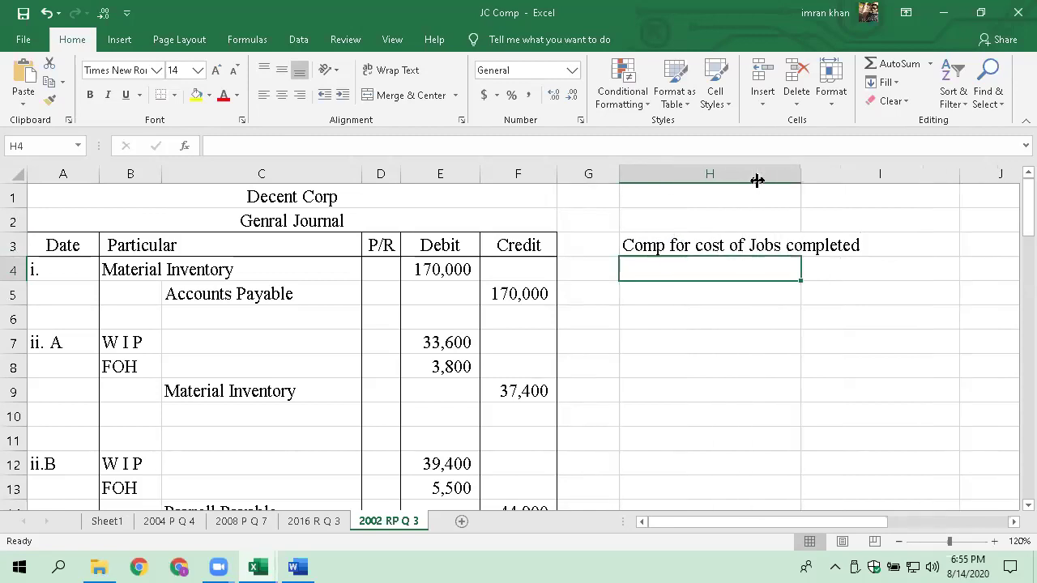
drag(727, 532, 846, 526)
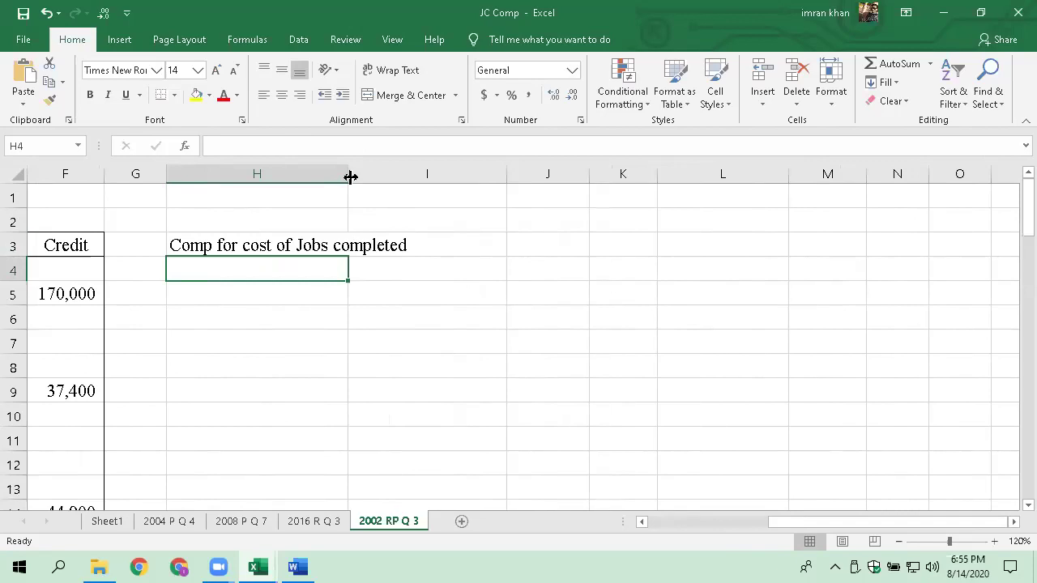
drag(349, 176, 409, 177)
drag(567, 176, 512, 176)
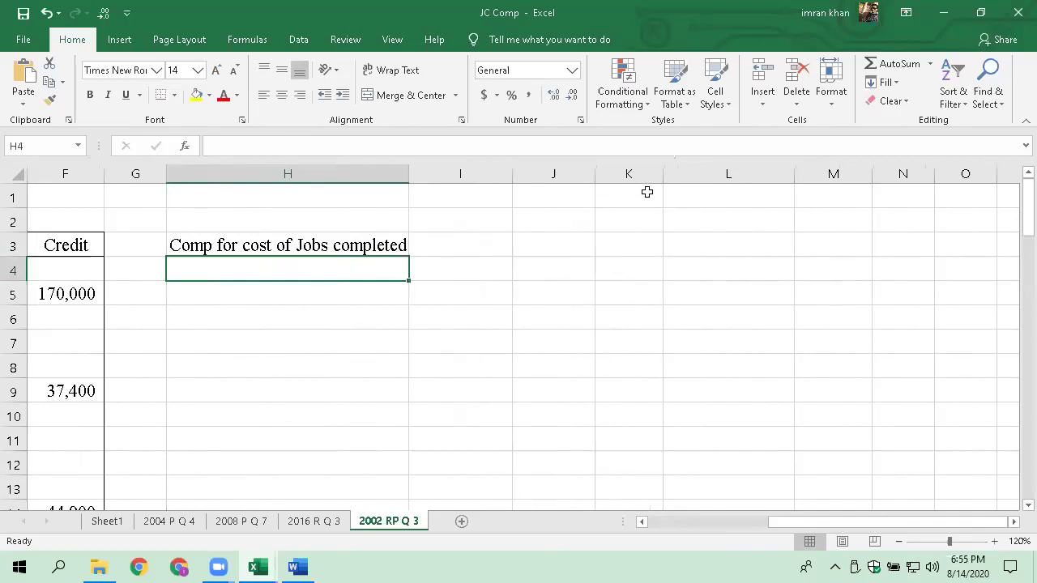
drag(664, 174, 677, 175)
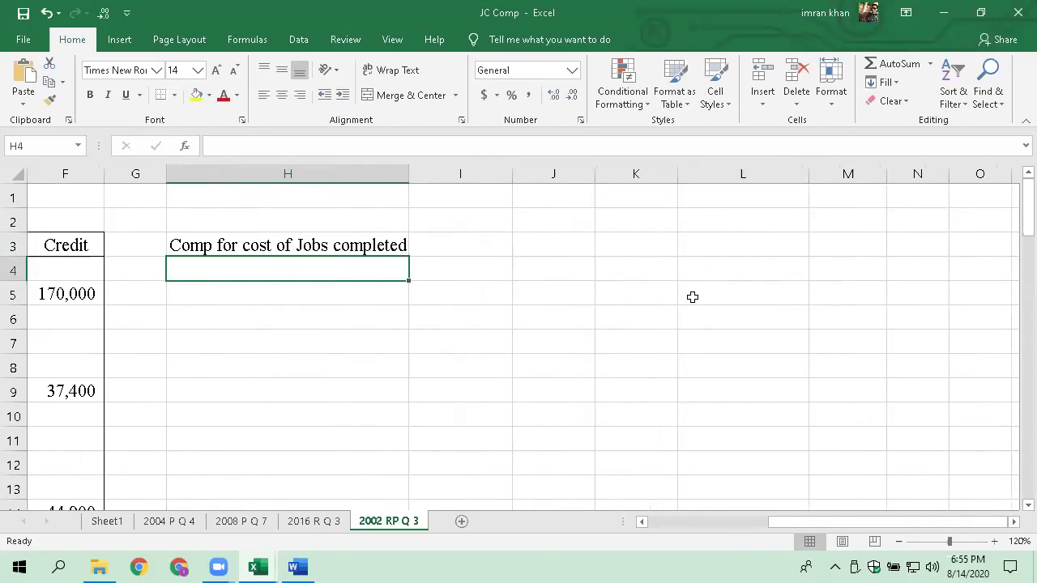
- Enter the column heading "DM" in cell I3 and center it
click(720, 272)
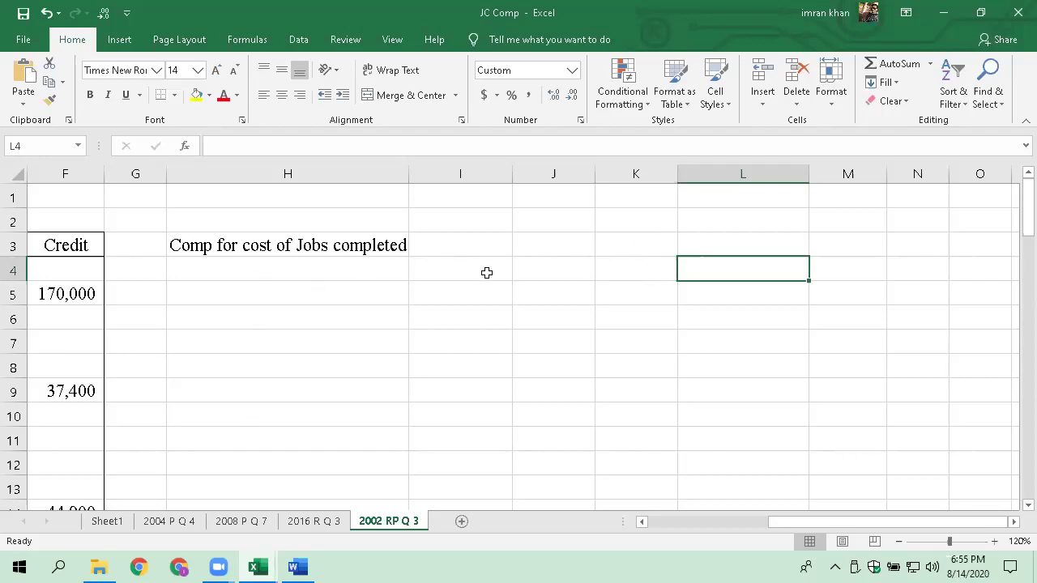
click(451, 244)
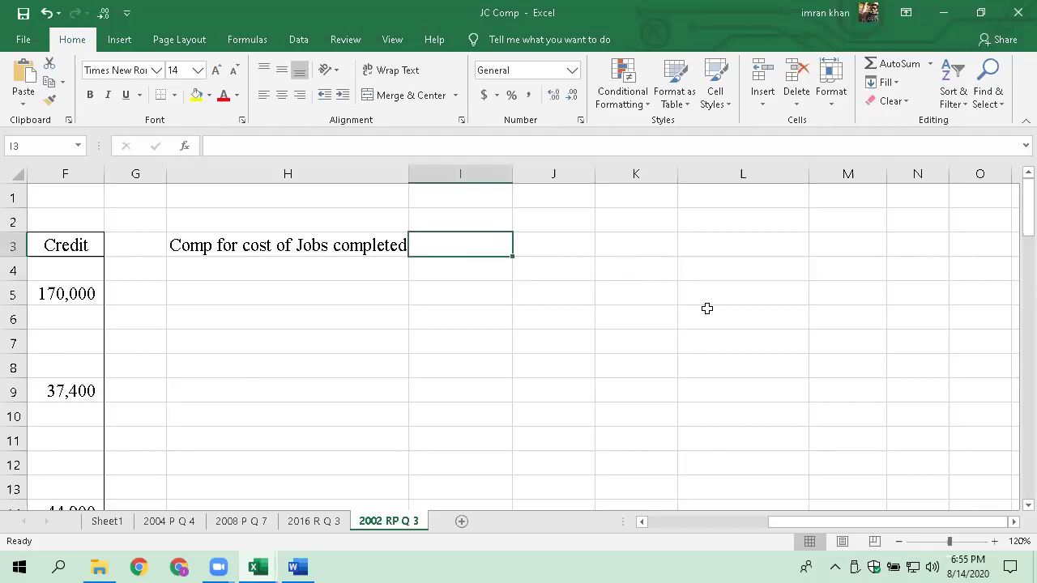
text(DM)
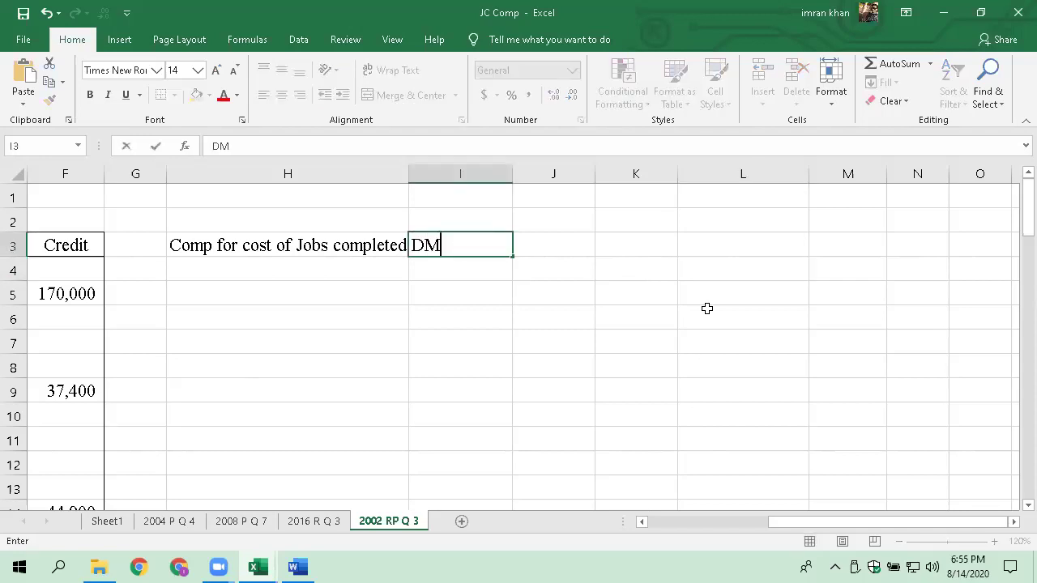
key(Return)
key(Up)
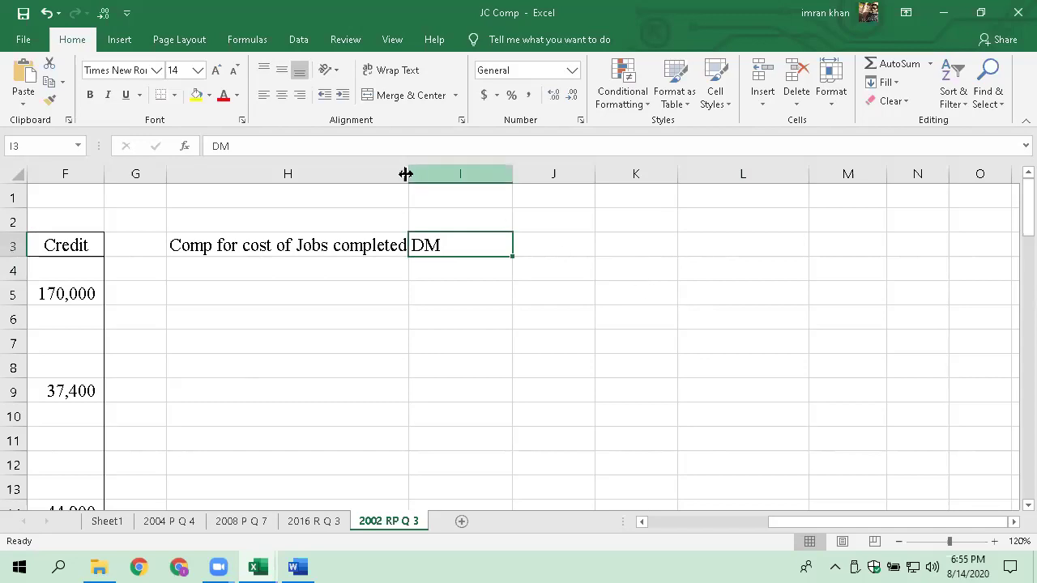
click(281, 96)
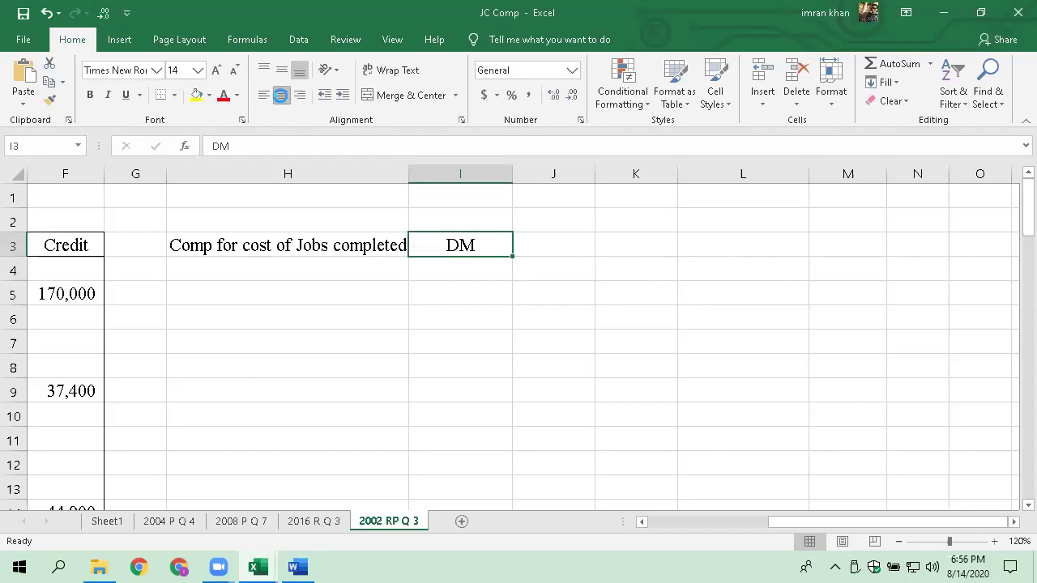
- Copy the centered DM heading from cell I3 into cells J3:L3
key(ctrl+c)
key(Right)
key(shift+Right)
key(shift+Right)
key(Return)
key(Right)
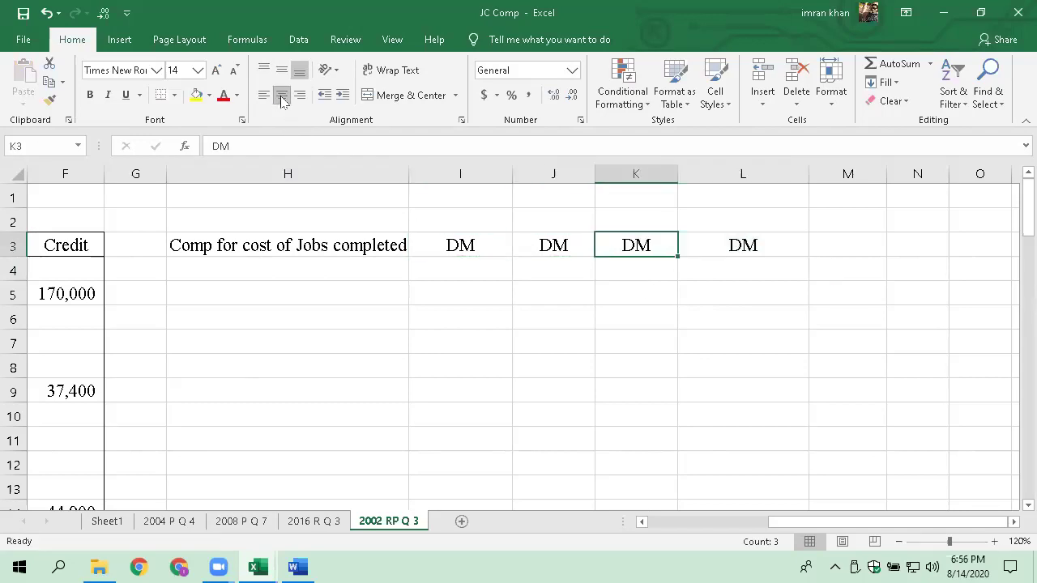
- Replace the heading in cell J3 with "DL"
key(Left)
text(DL)
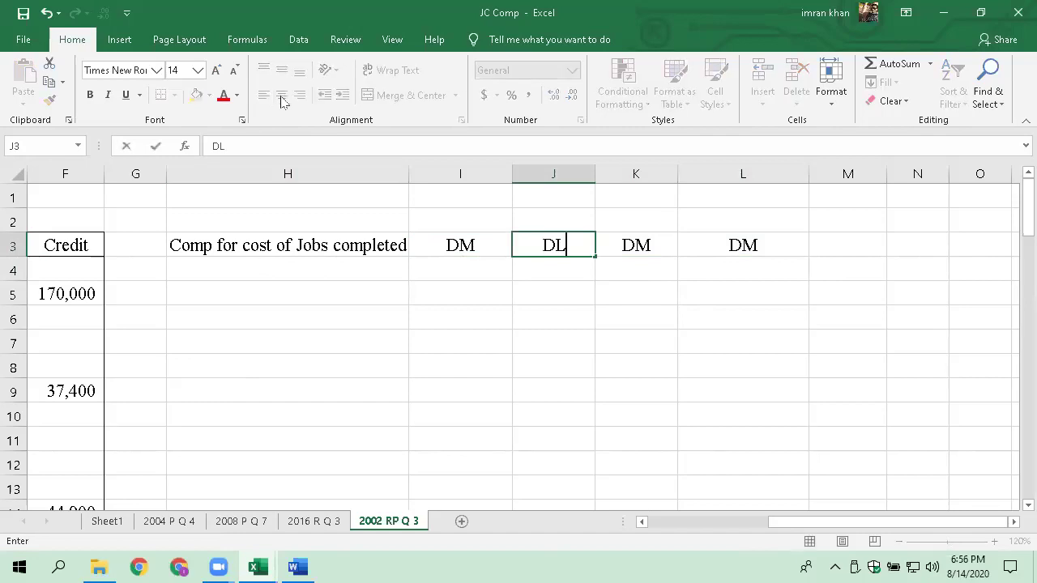
key(ctrl+Return)
- Change the heading in cell K3 to "FOH applied" and wrap its text within the cell
key(Right)
text(FOH)
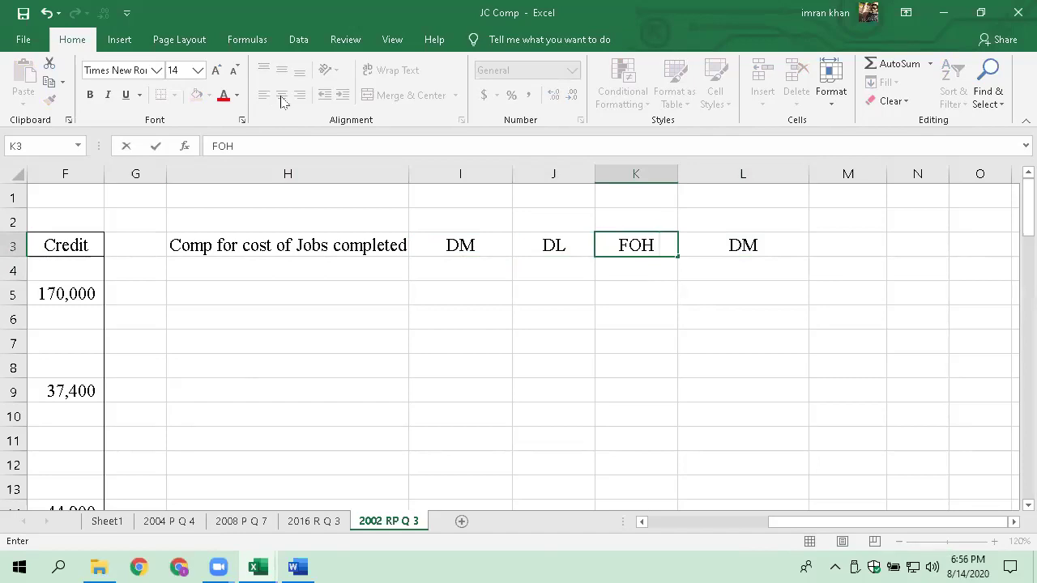
text(A)
key(BackSpace)
text(pp)
key(BackSpace)
key(BackSpace)
text(ao)
key(BackSpace)
text(pplied)
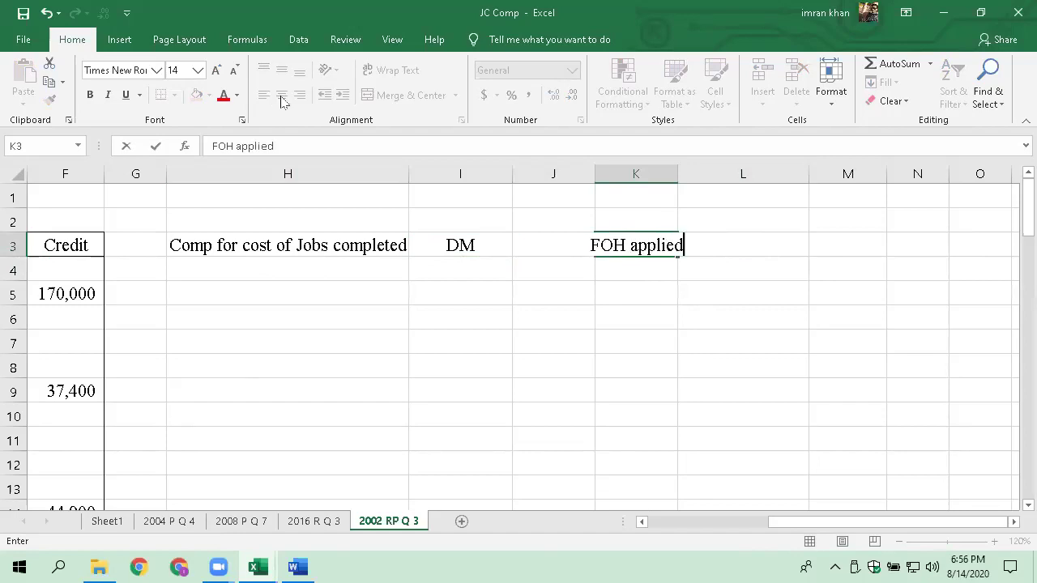
key(ctrl+Return)
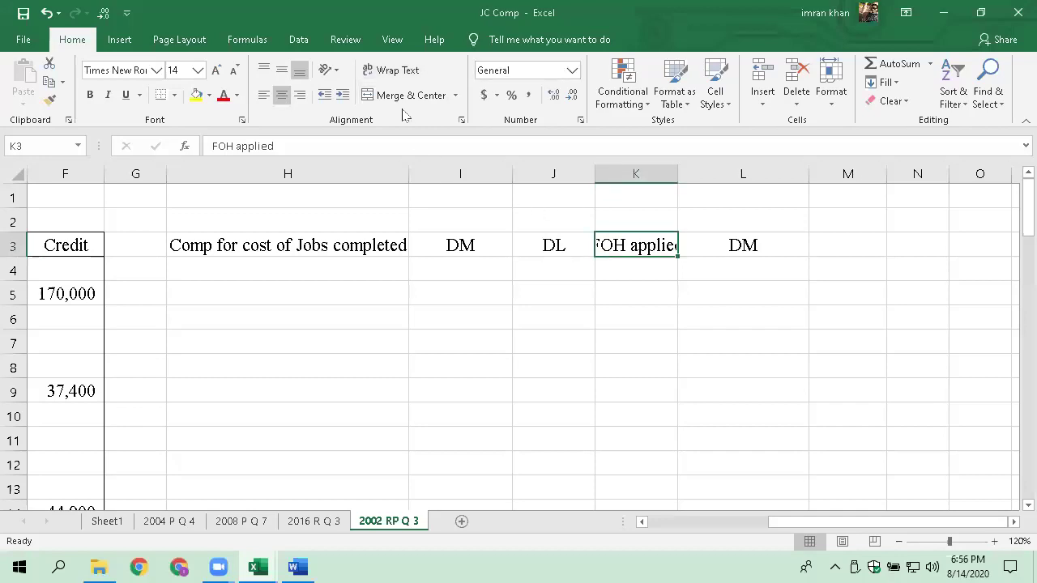
click(395, 70)
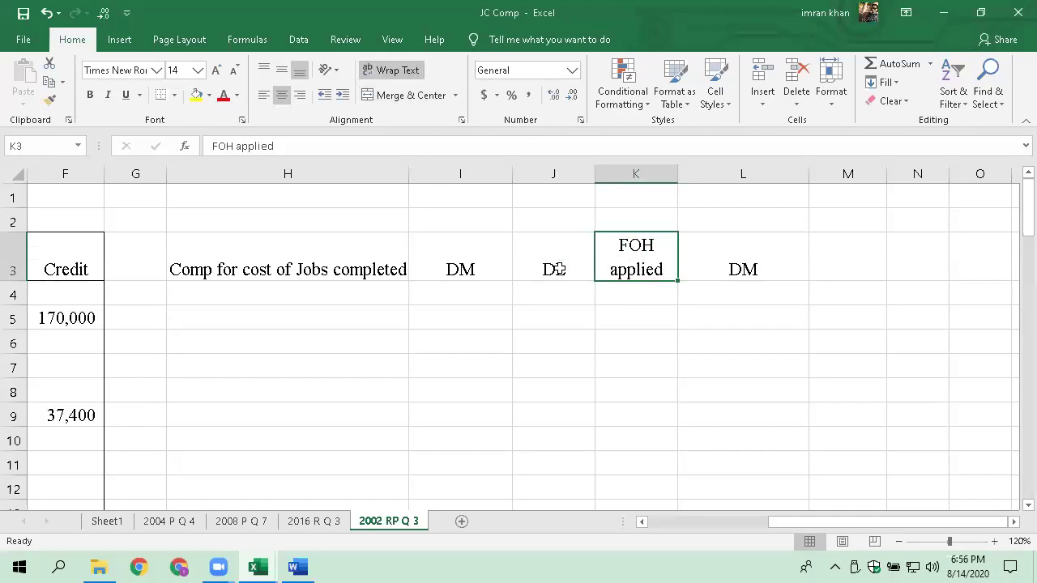
- Replace the heading in cell L3 with "Total"
click(734, 257)
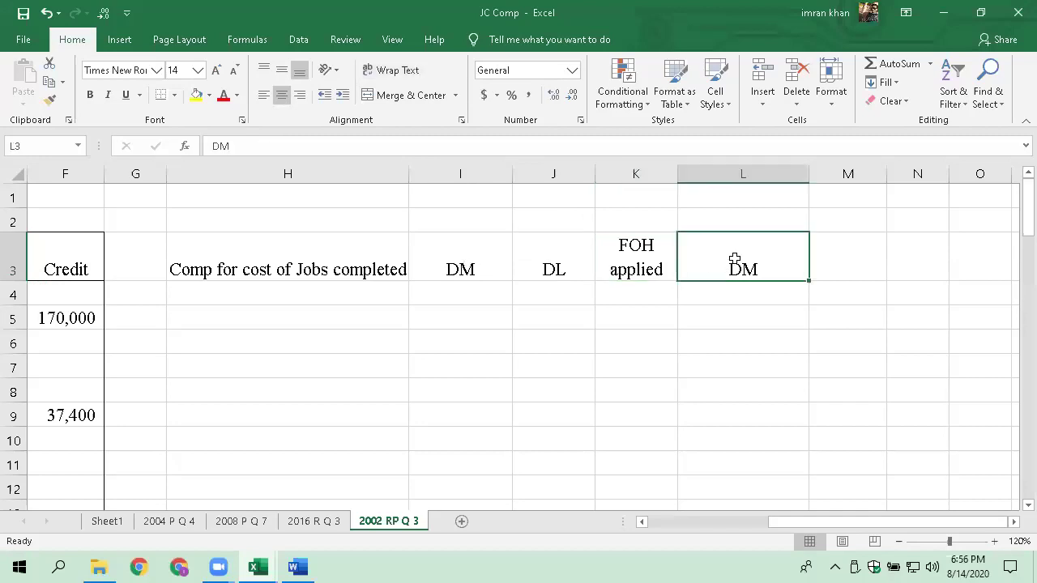
text(Total)
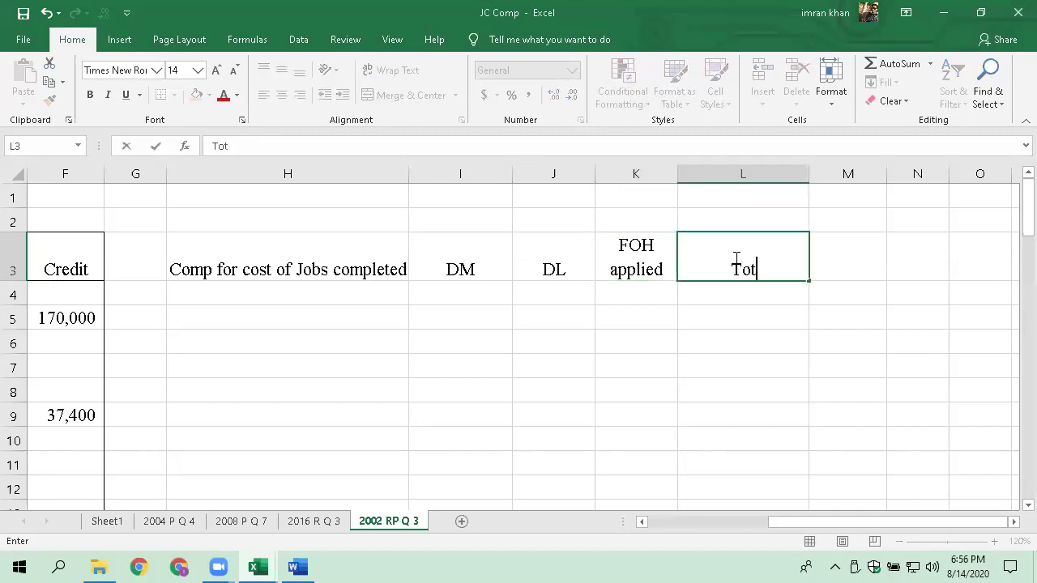
key(Return)
- Enter the row label "Job 01" in cell H4 under the computation heading
key(Left)
key(Left)
key(Left)
key(Left)
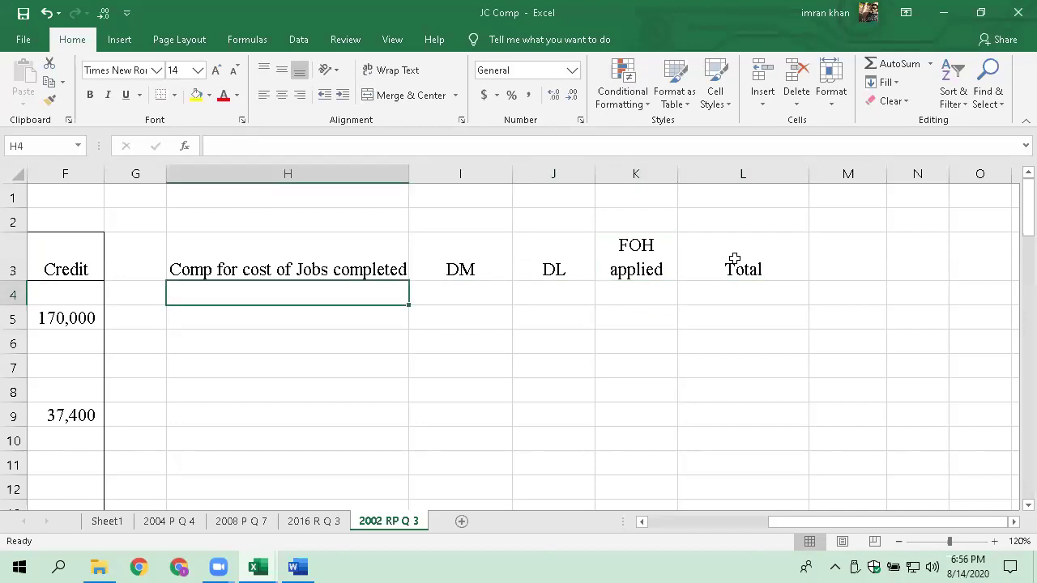
text(Jo)
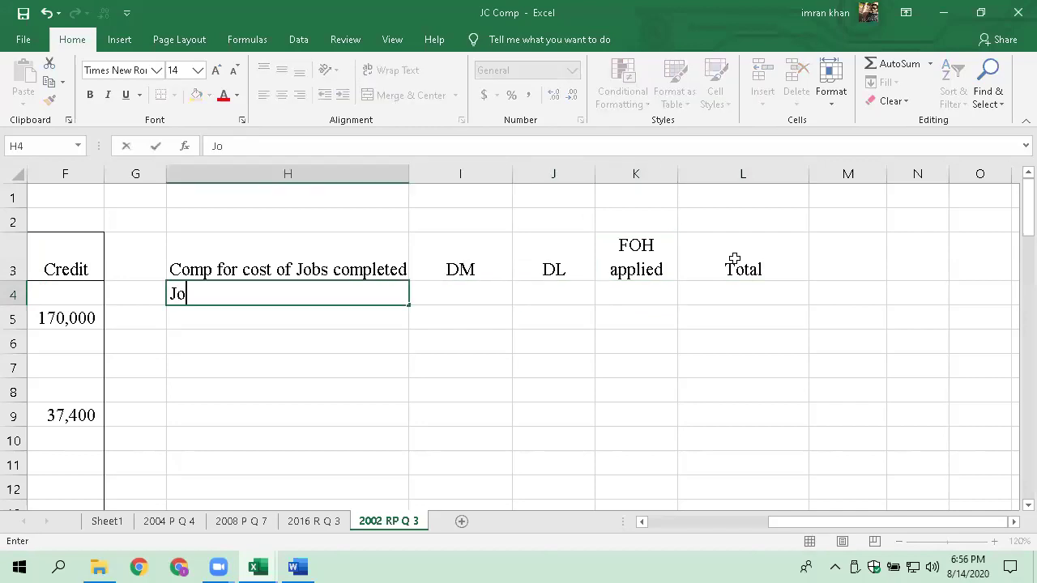
text(b 01)
key(Return)
key(Up)
key(Right)
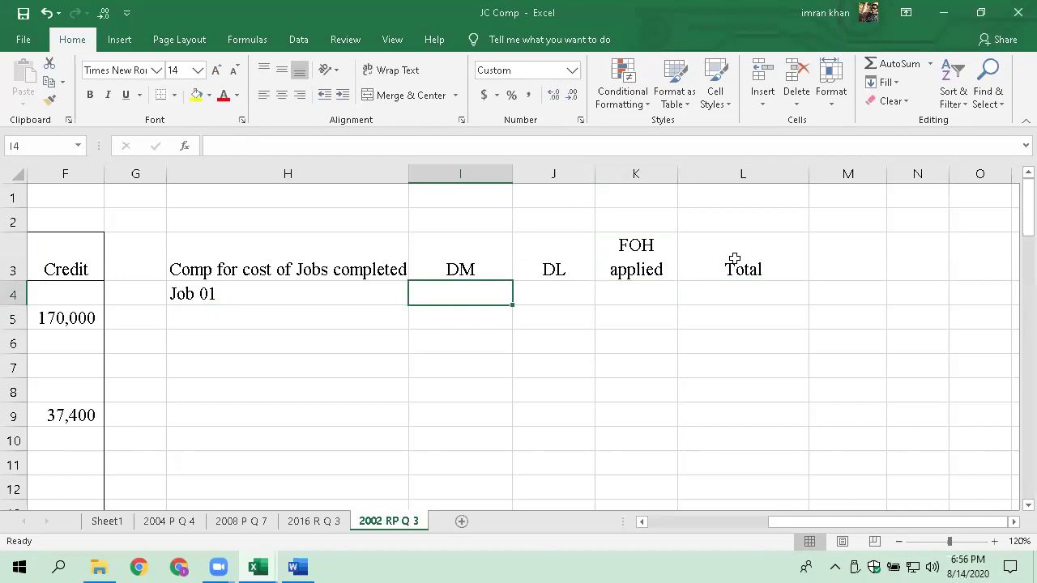
- Copy the "Comp for cost of Jobs completed" heading from H3 to H2 and clear H3
click(278, 263)
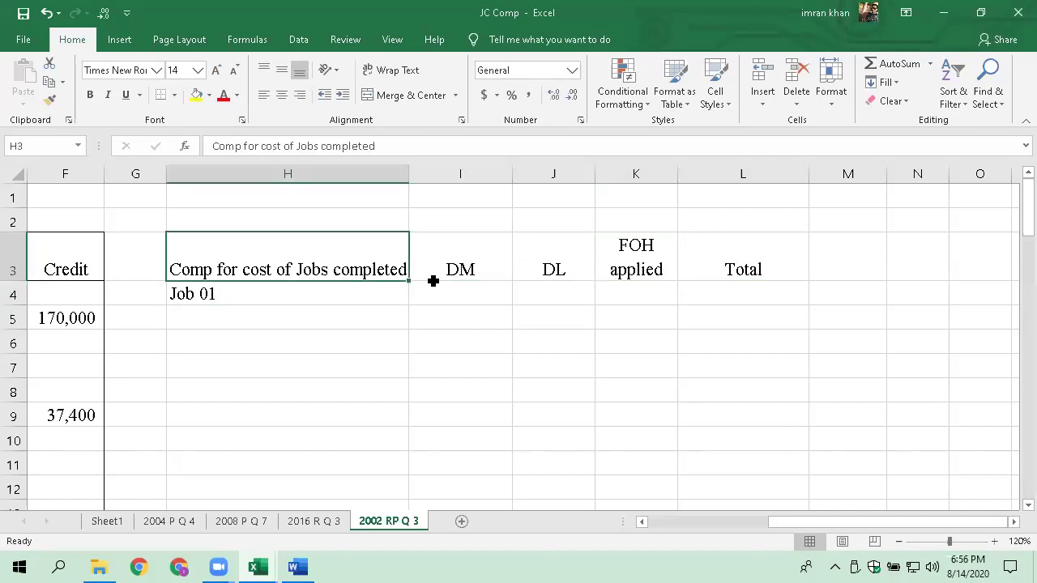
key(ctrl+c)
key(Up)
key(Return)
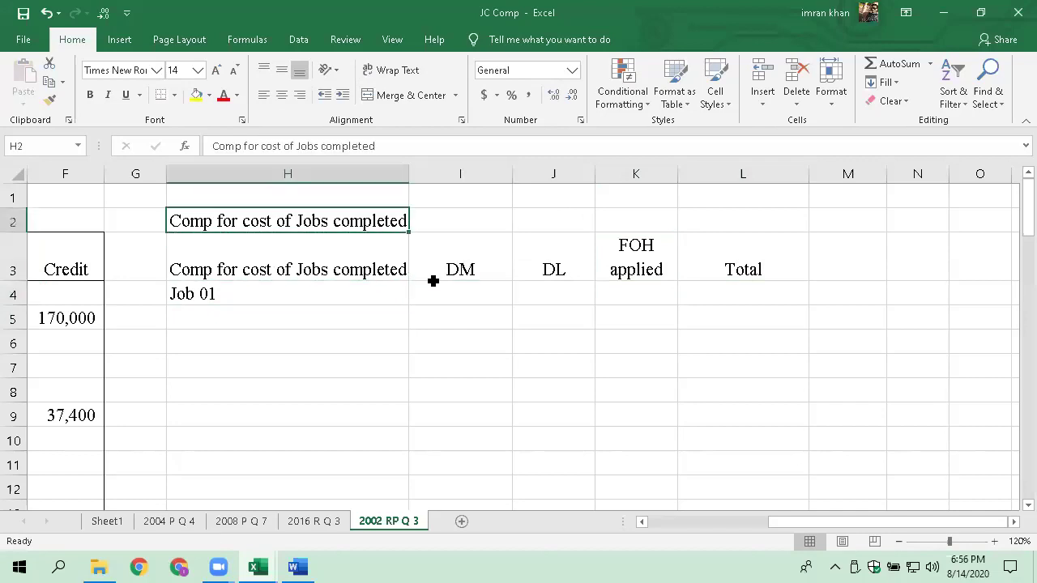
key(Down)
key(Delete)
text(Pa)
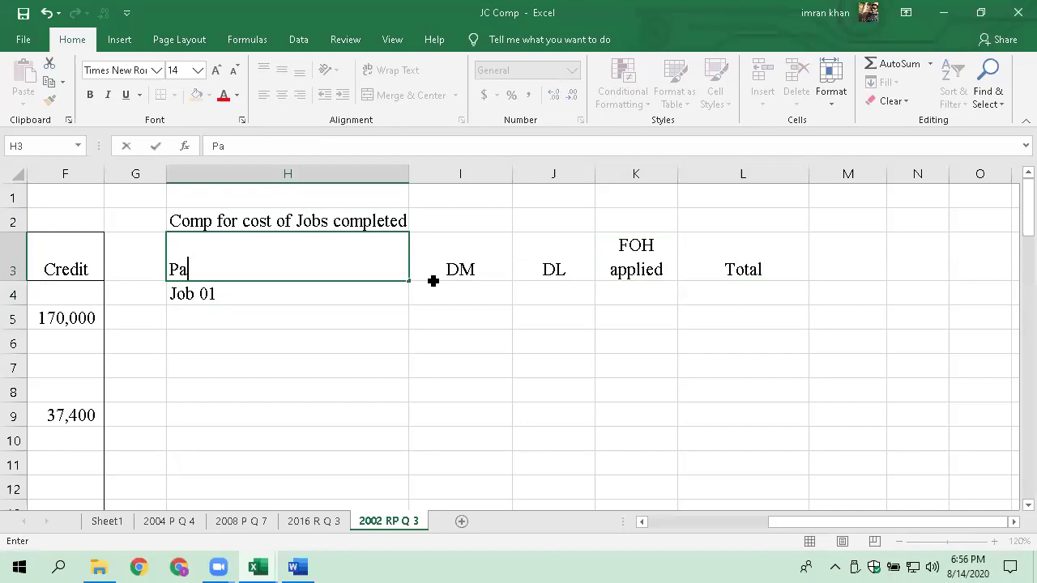
text(rticulars)
key(Return)
key(Up)
key(Delete)
- Merge cells H2:K2 for the computation heading and align it left
key(Up)
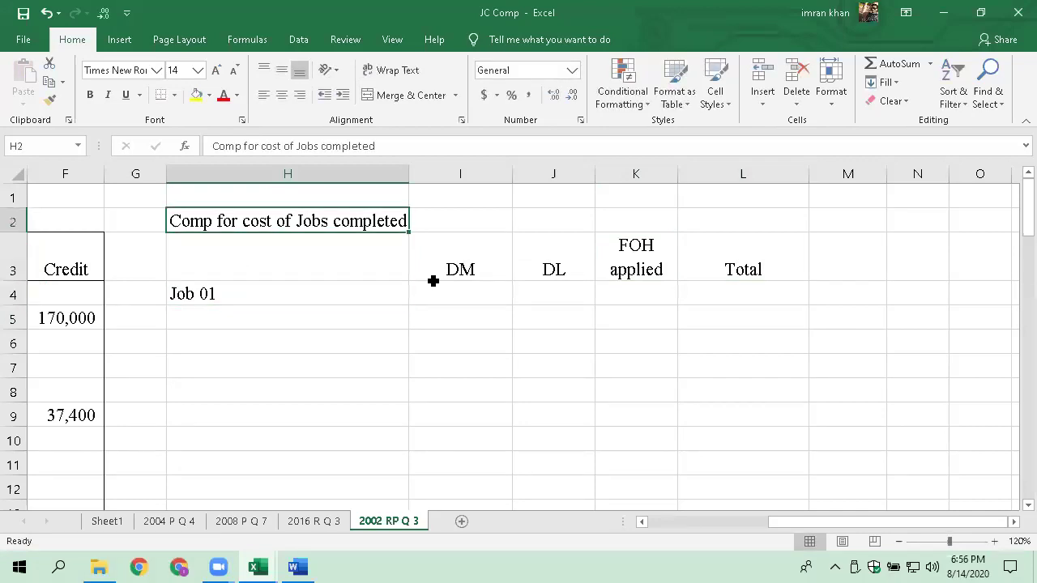
key(shift+Right)
key(shift+Right)
key(shift+Right)
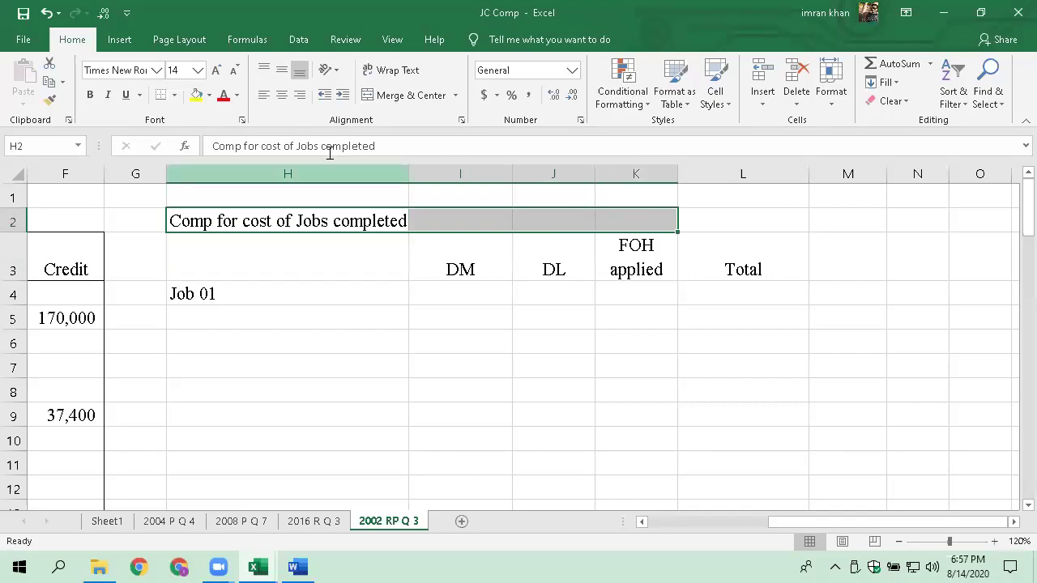
click(410, 97)
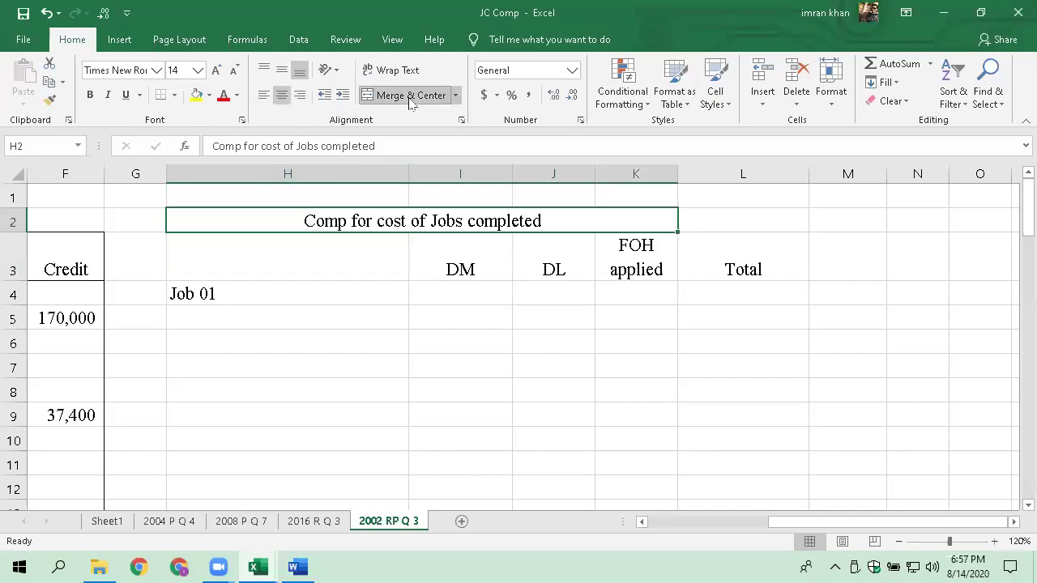
click(264, 94)
click(504, 335)
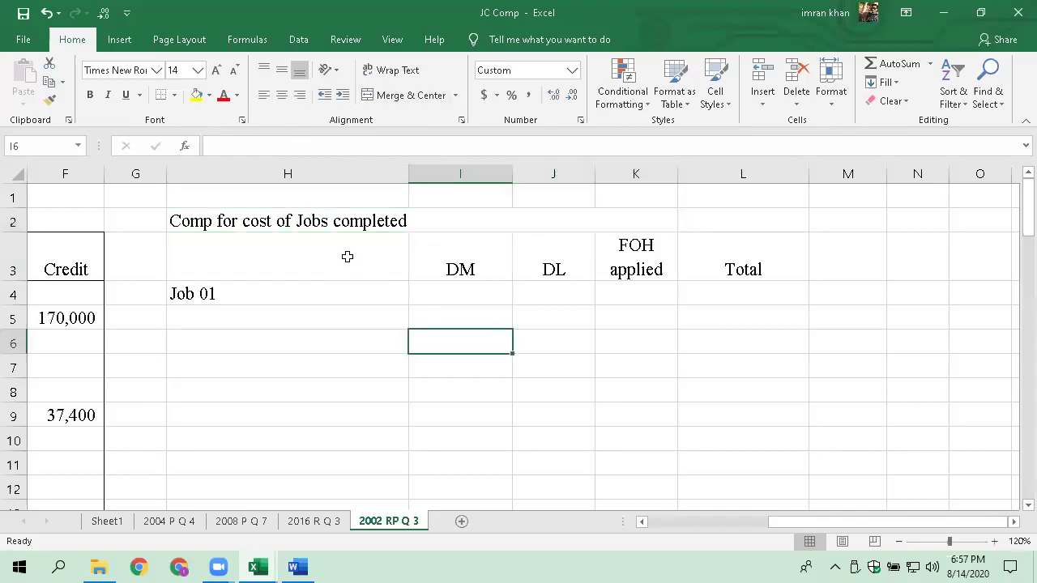
click(237, 268)
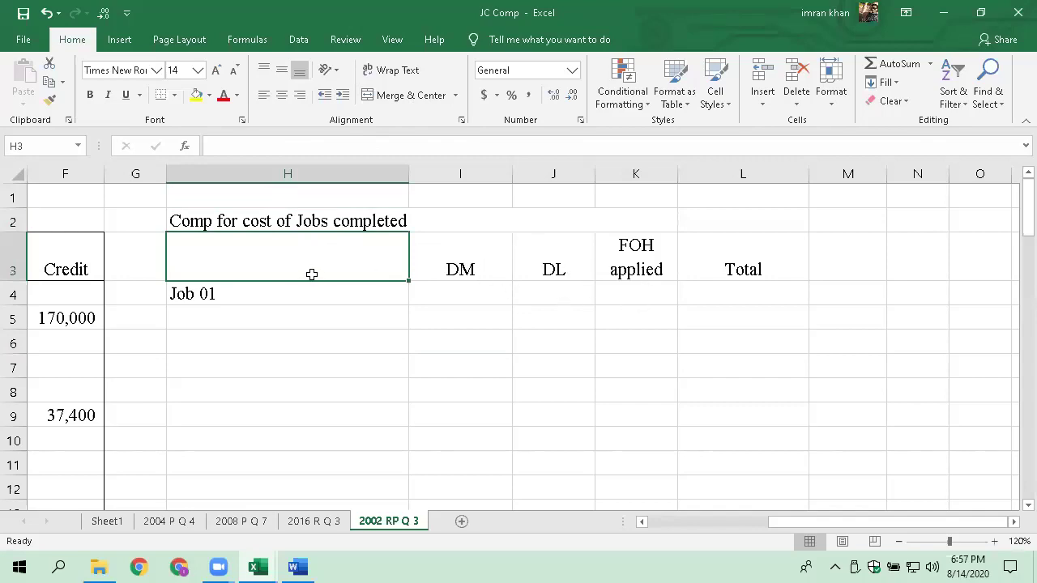
- Apply thin outline and inside borders to the computation table range I3:L8
drag(464, 268, 729, 378)
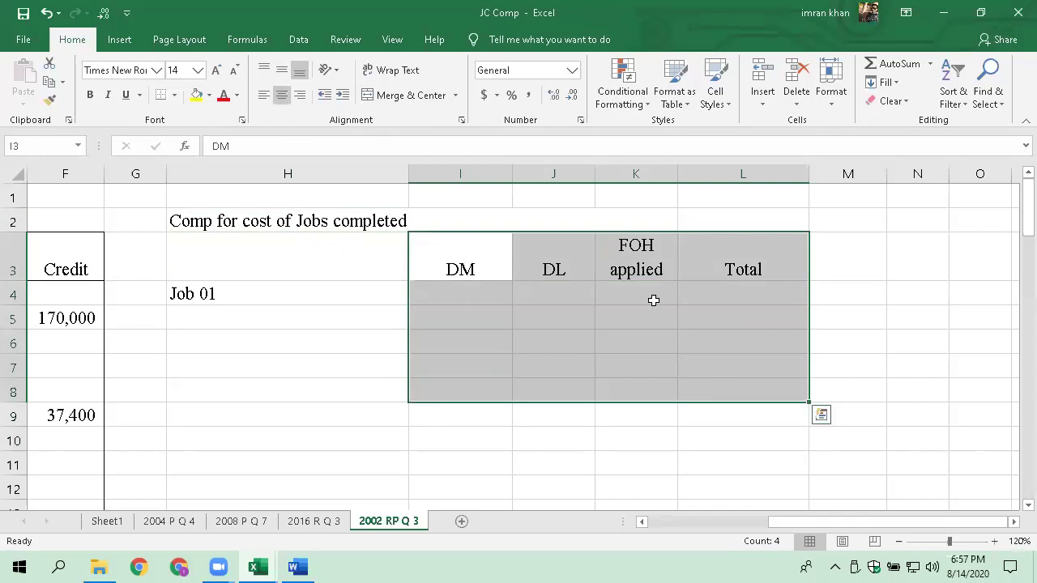
key(ctrl+1)
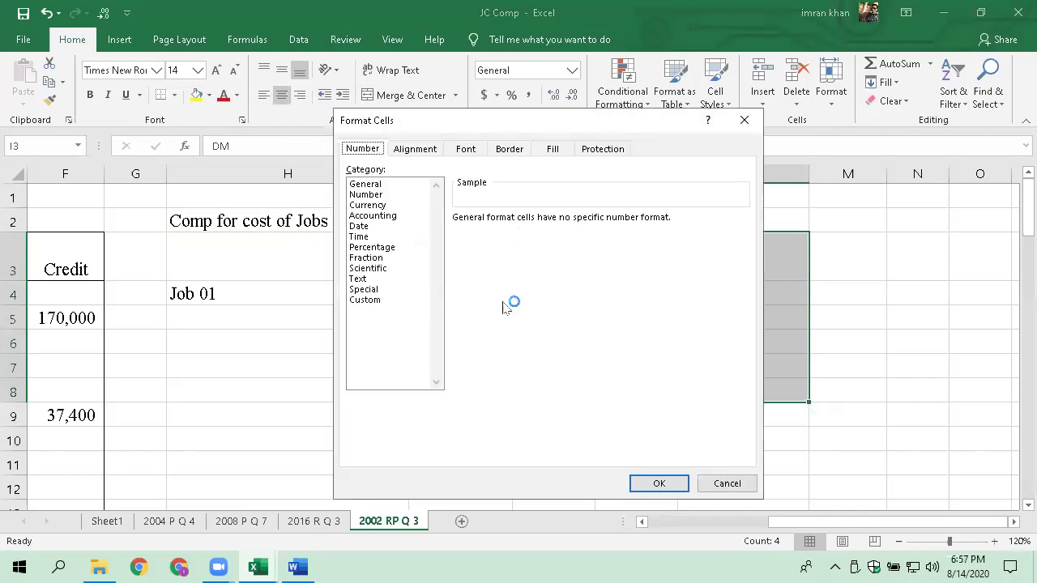
click(510, 151)
click(567, 196)
click(516, 199)
click(567, 202)
click(603, 198)
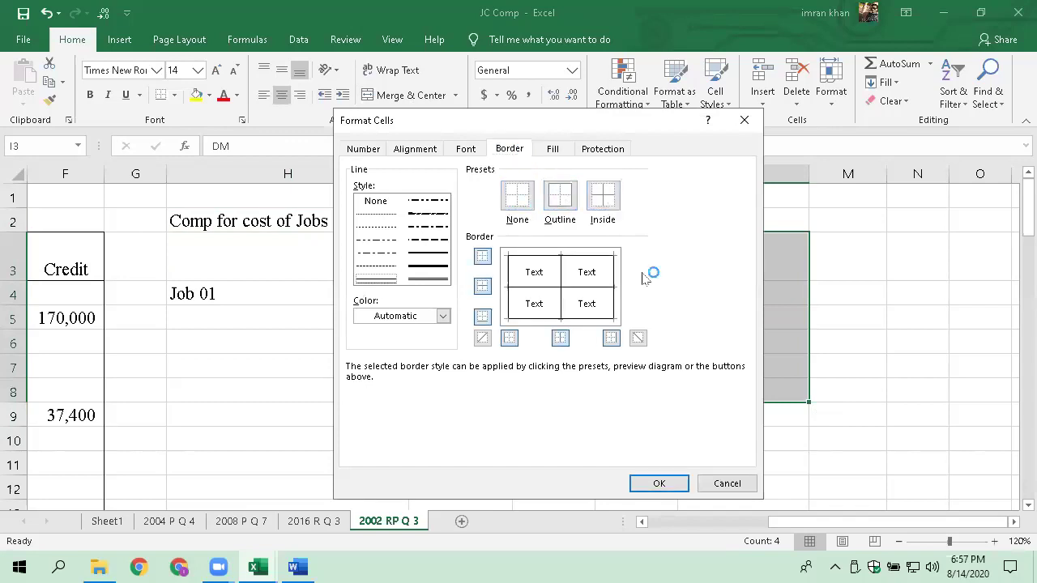
click(657, 483)
- Remove the inner horizontal borders and the bottom border from cells I5:L8
drag(465, 317, 743, 378)
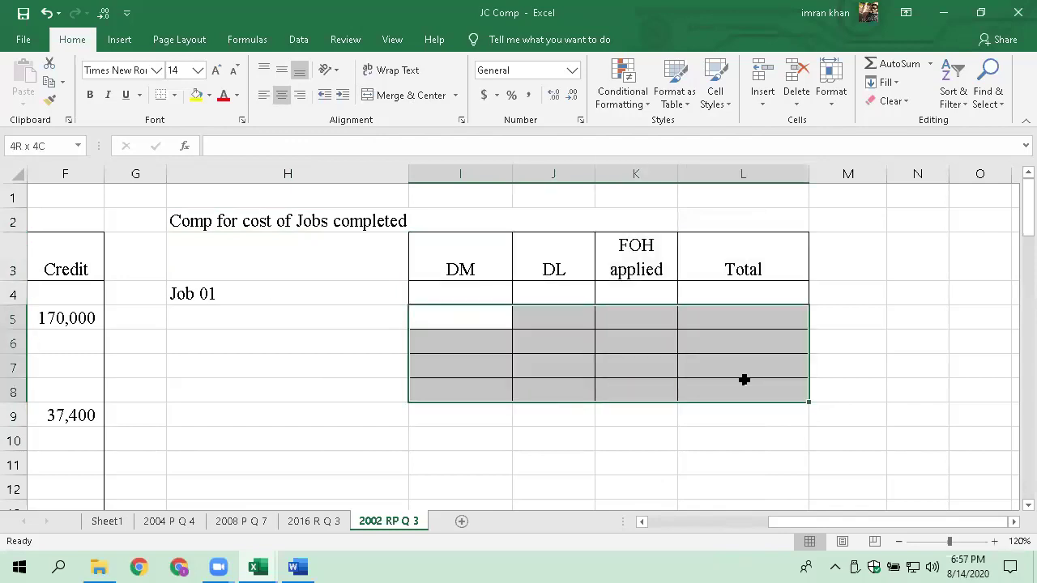
key(ctrl+1)
click(586, 288)
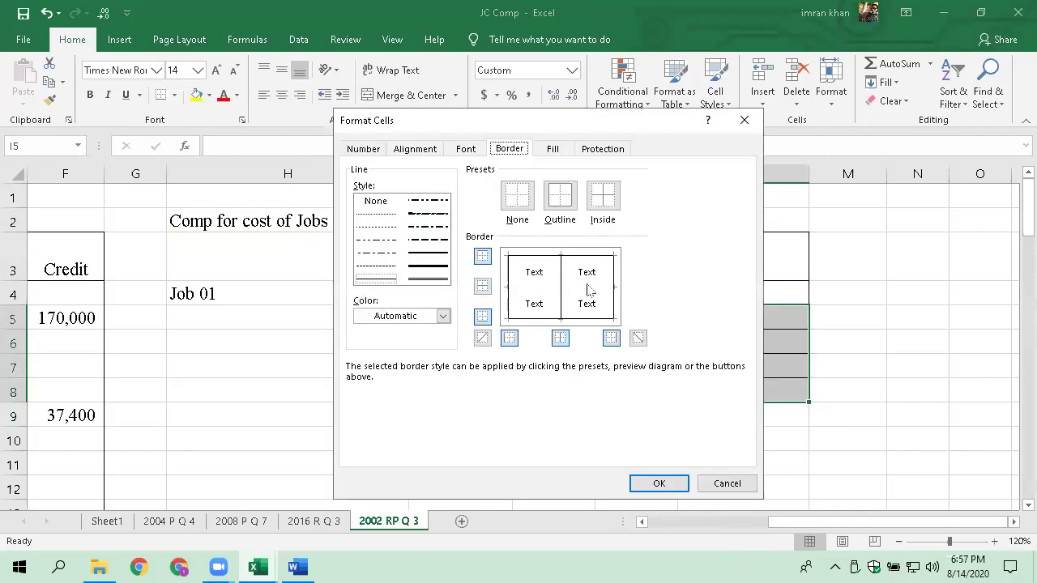
click(593, 319)
click(658, 484)
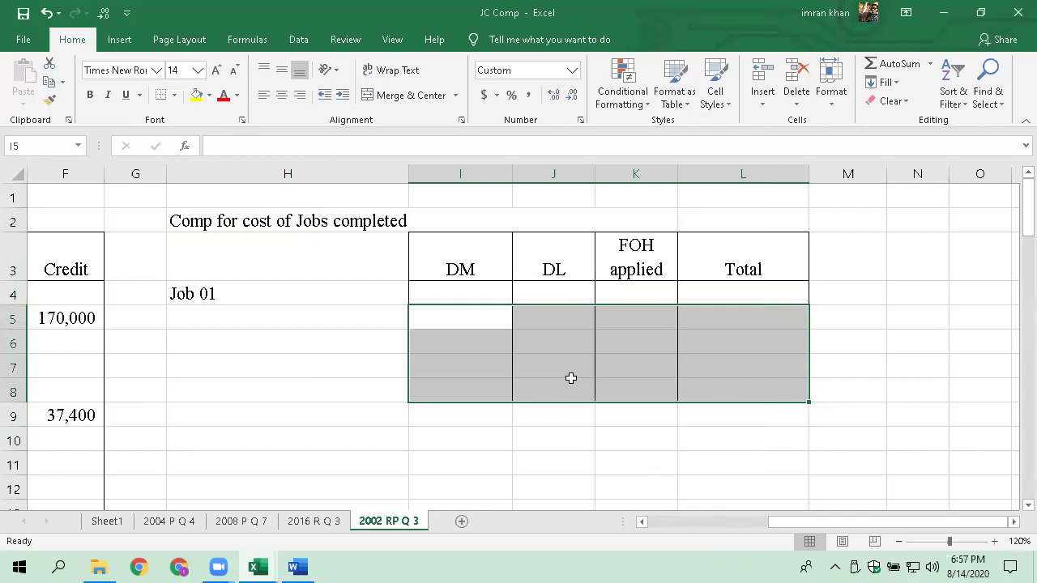
click(472, 315)
click(480, 356)
drag(475, 316, 724, 308)
key(ctrl+1)
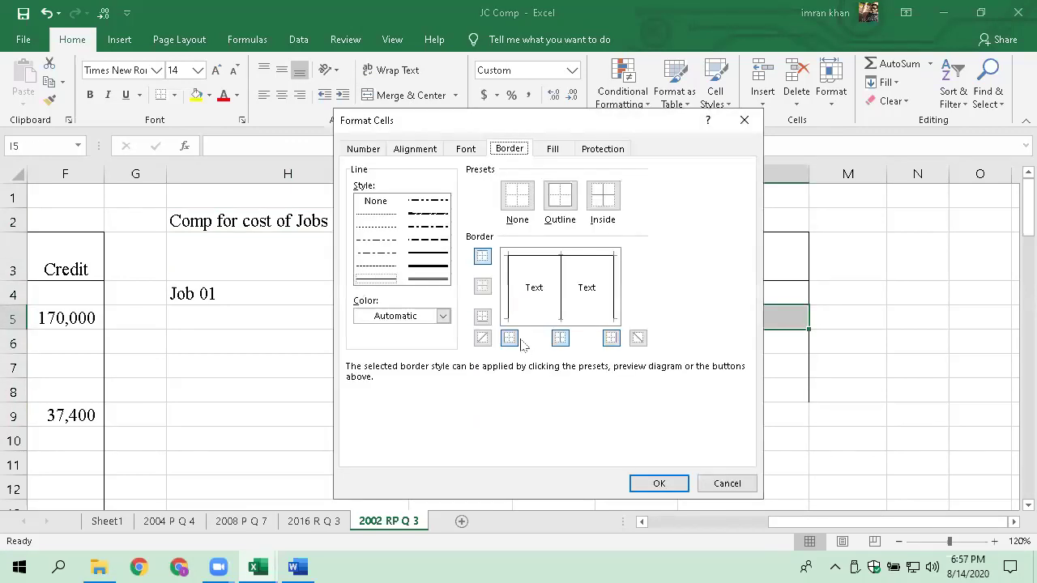
click(724, 482)
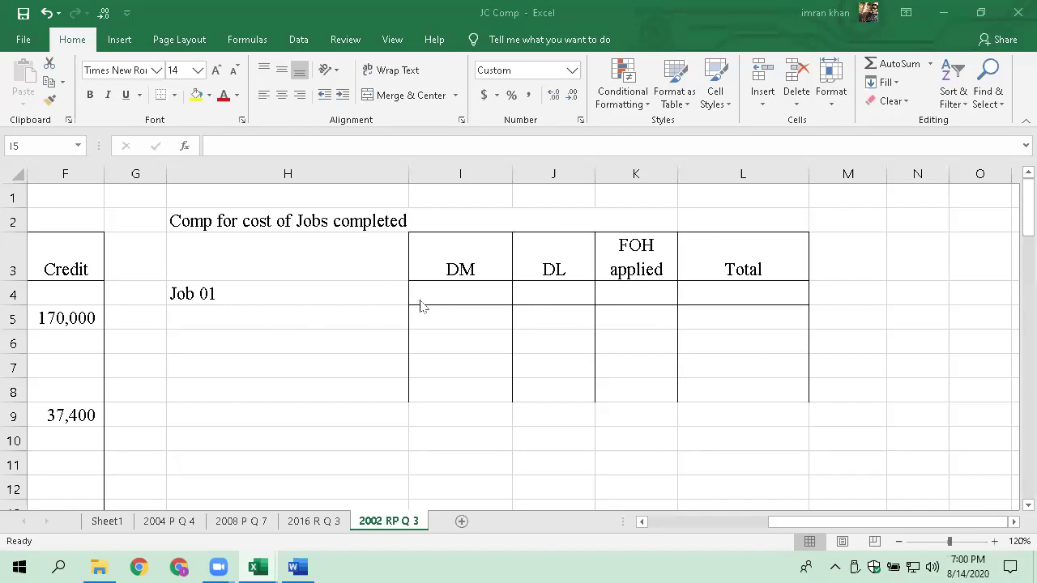
- Remove the top border from cells I5:L5, keeping the vertical column borders
key(shift+Right)
key(shift+Right)
key(shift+Right)
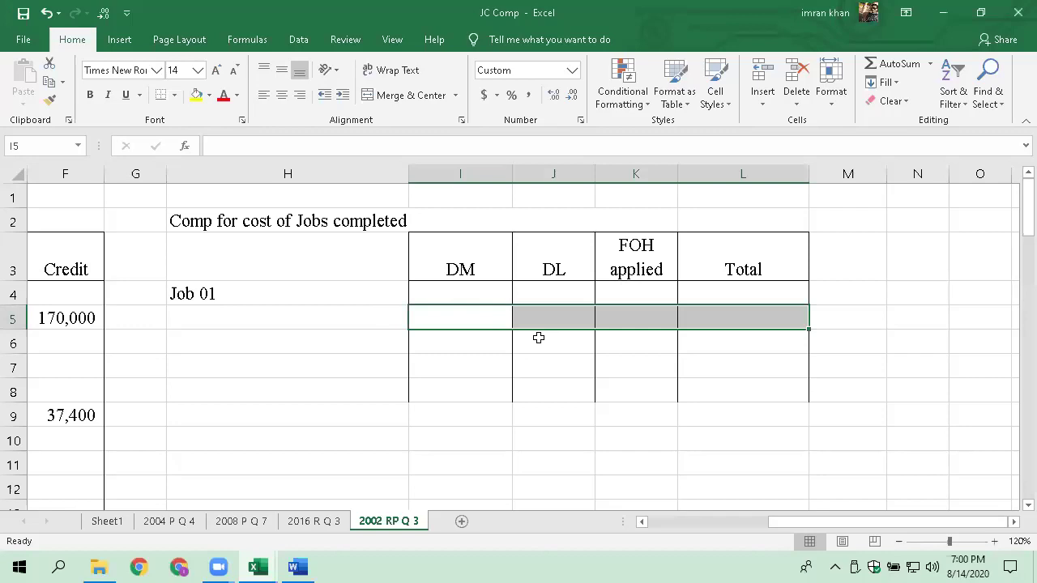
key(ctrl+1)
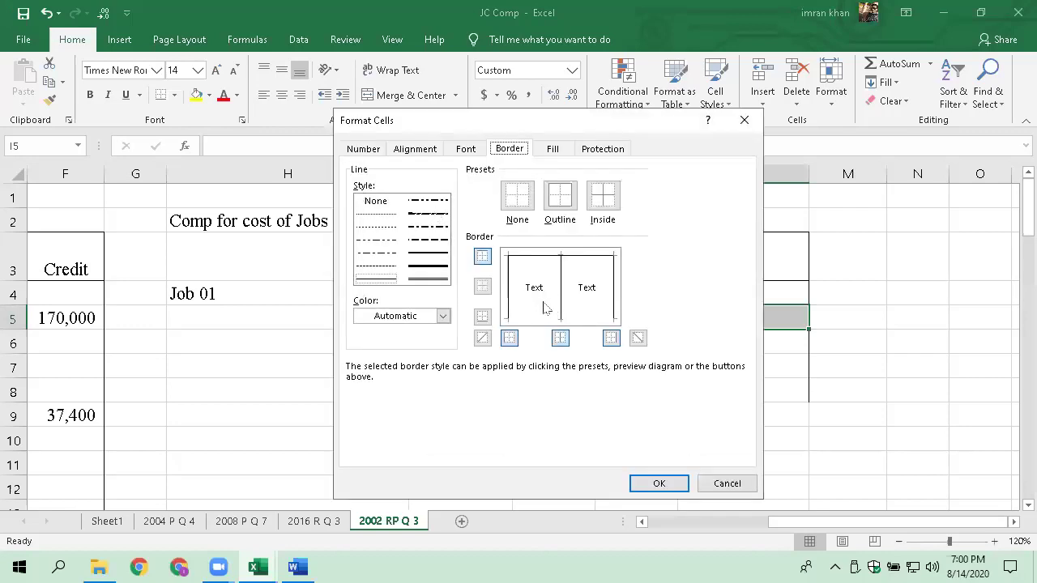
click(564, 276)
click(576, 259)
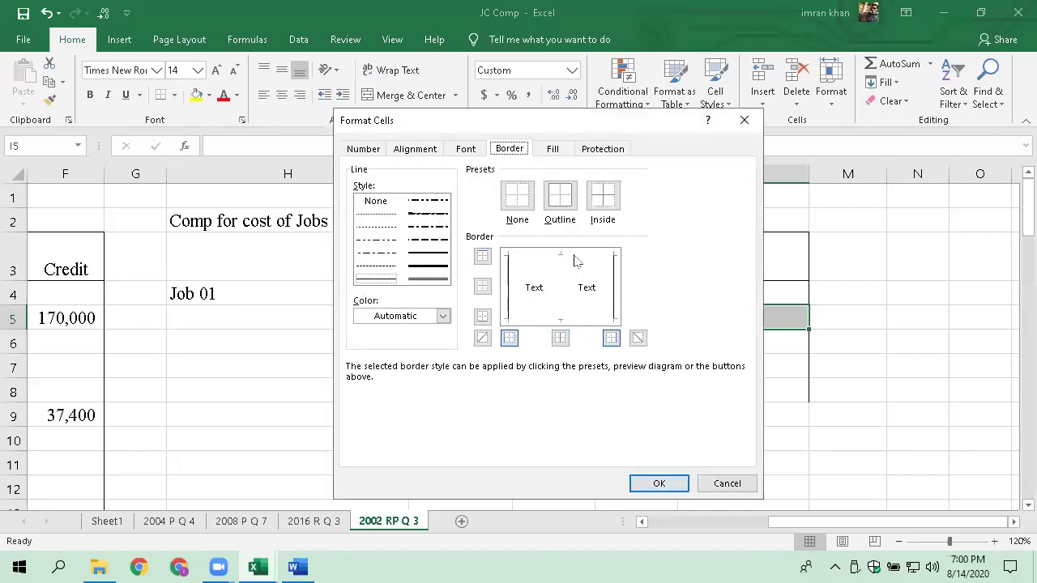
click(701, 490)
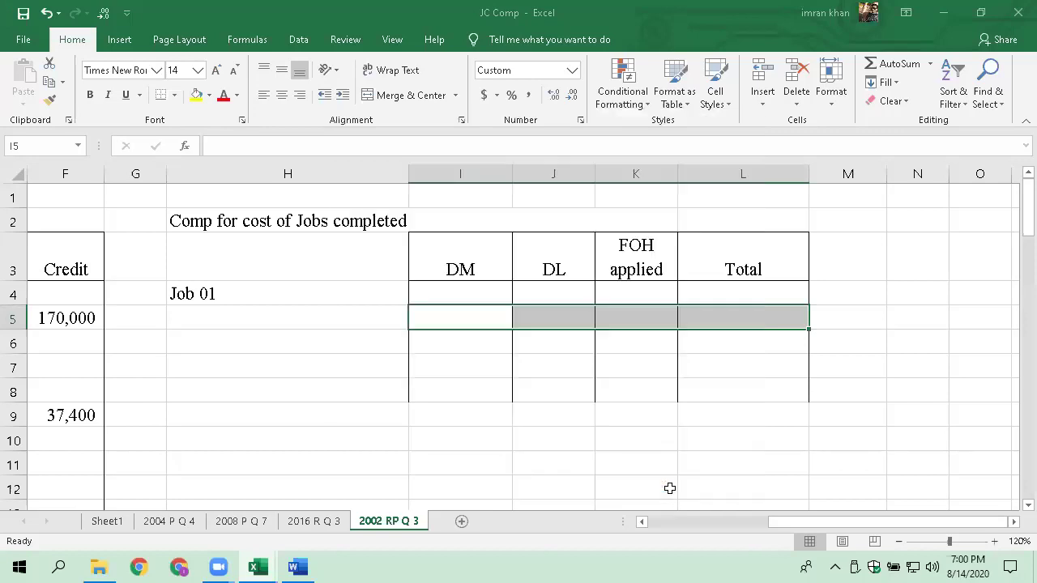
click(388, 372)
- Enter the DM amounts 11,400 in cell I4 and 5,000 in cell I5
click(467, 300)
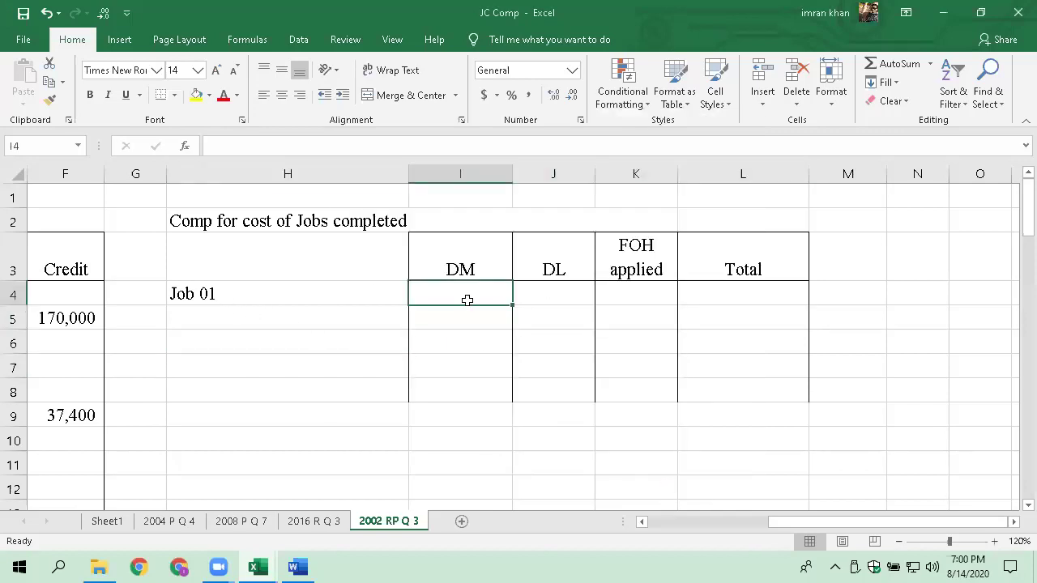
text(11400)
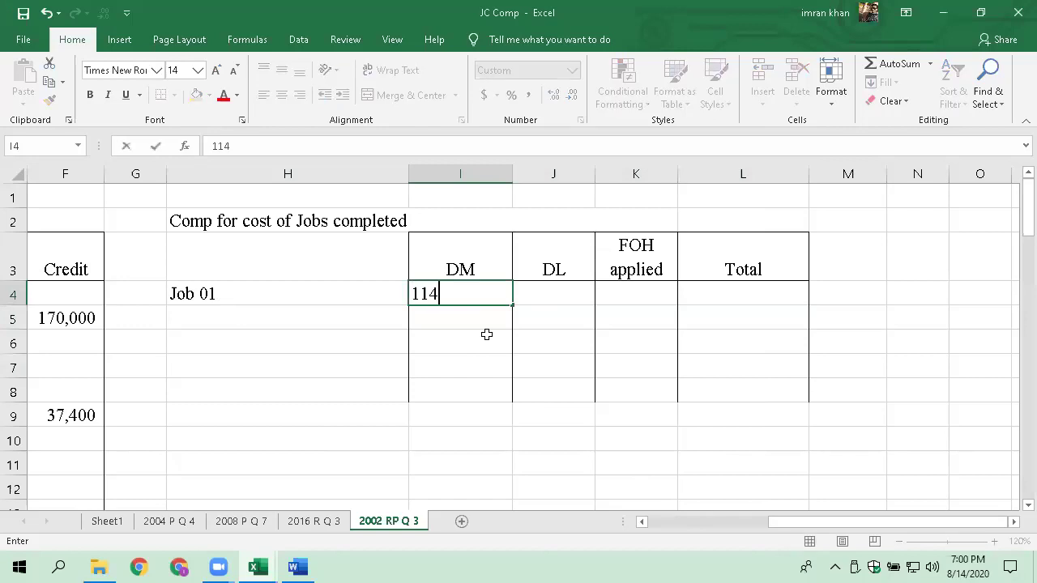
key(Return)
text(500)
key(Return)
key(Up)
key(F2)
text(0)
key(Return)
- Copy the Job 01 label into H5, change it to "Job 02", and select the DL cell J4
key(Up)
key(Left)
key(Left)
key(Right)
key(Up)
key(ctrl+c)
key(Down)
key(Return)
key(F2)
key(BackSpace)
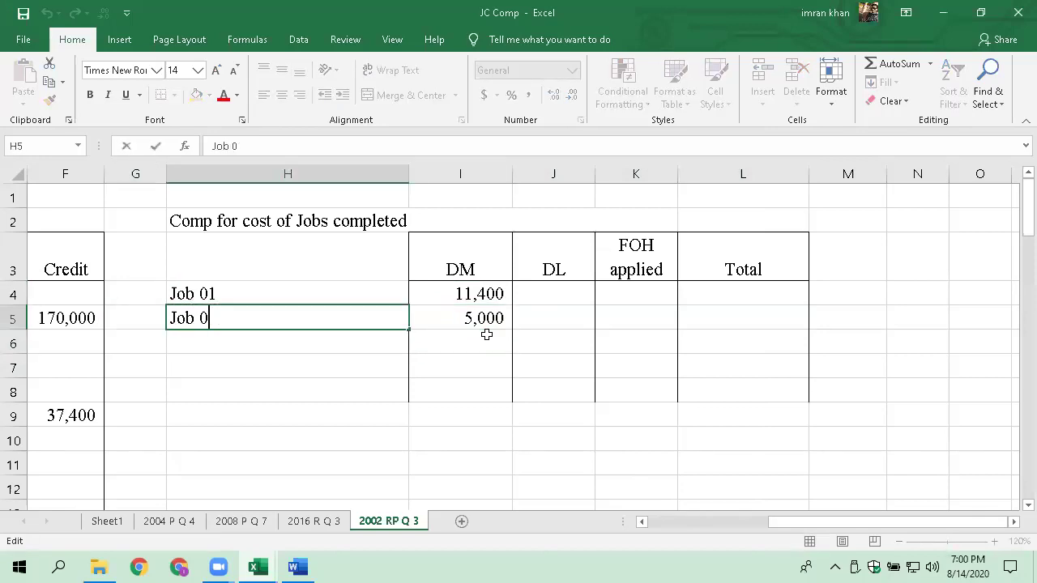
text(2)
key(Return)
key(Up)
key(Right)
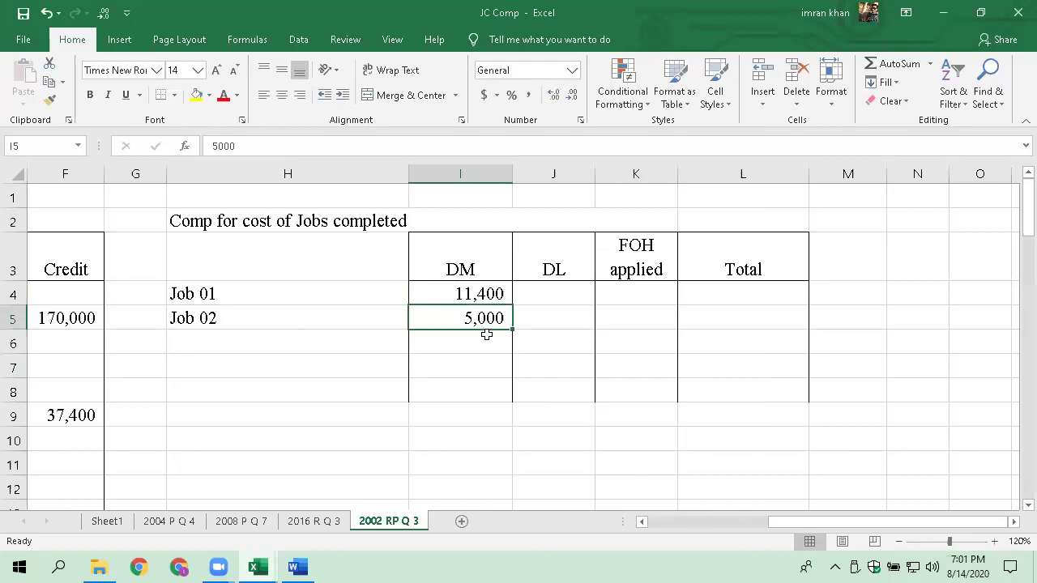
key(Right)
key(Up)
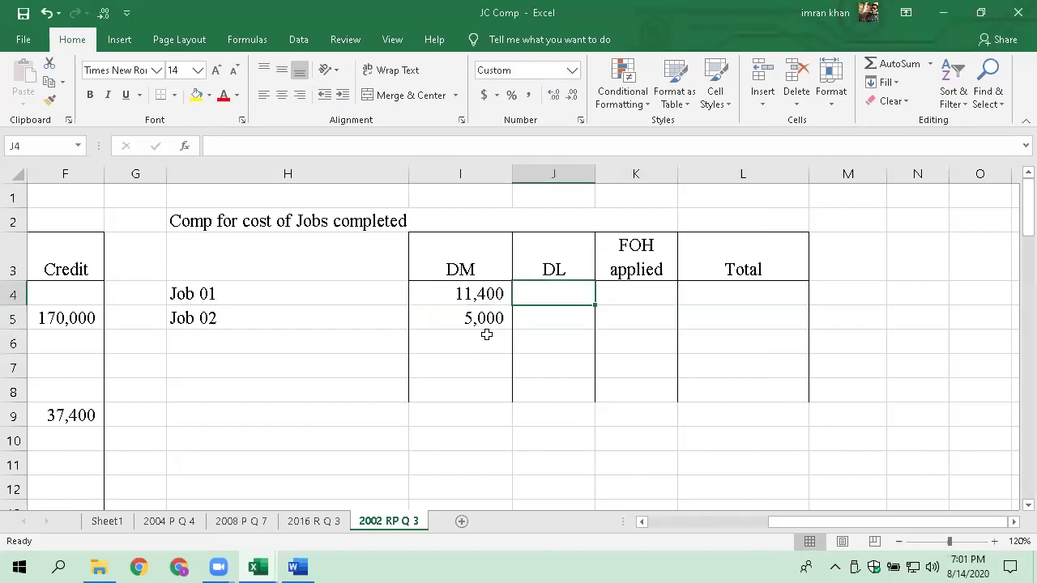
- Enter the DL amounts 14,000 for Job 01 in J4 and 7,000 for Job 02 in J5
text(14000)
key(Return)
text(7,000)
key(Return)
key(Up)
key(Right)
key(Up)
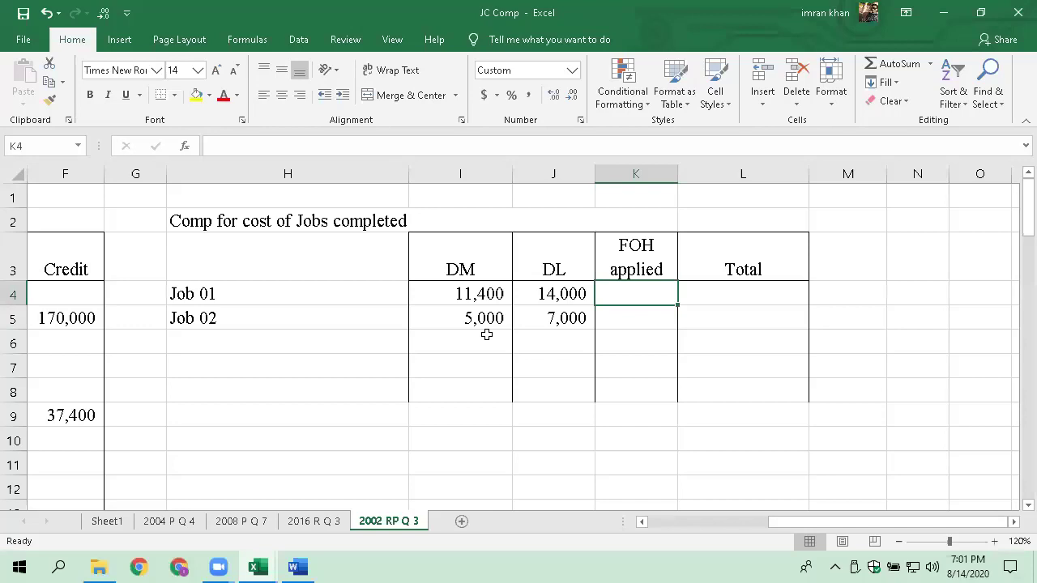
- Examine the journal entries down to entry v. and the overhead rate behind its W I P debit amount
key(Left)
key(Left)
key(Left)
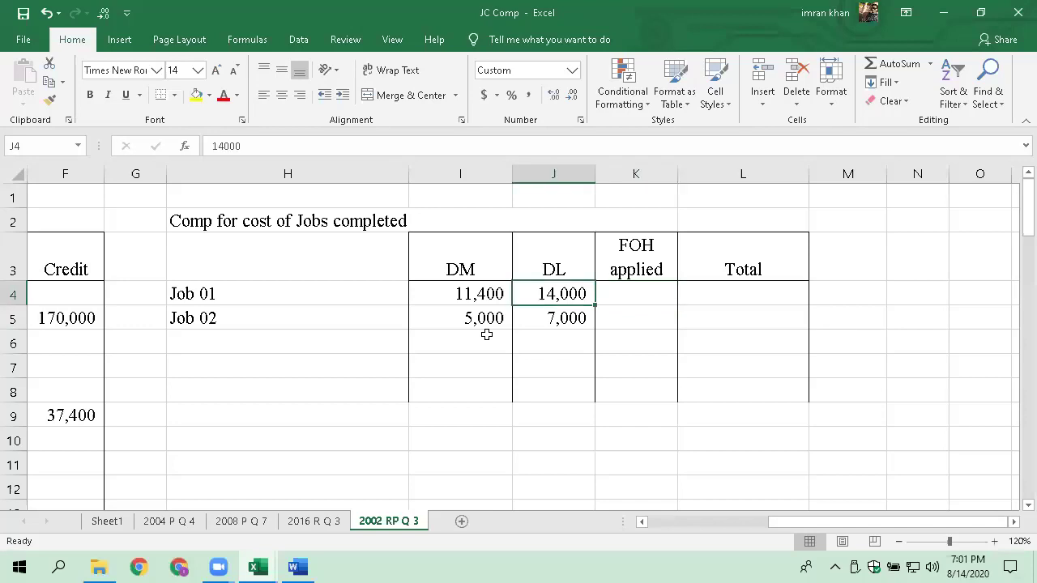
key(Home)
key(Down)
key(Down)
key(Down)
key(Down)
key(Down)
key(Down)
key(Down)
key(Down)
key(Down)
key(Down)
key(Down)
key(Down)
key(Down)
key(Down)
key(Down)
key(Down)
key(Down)
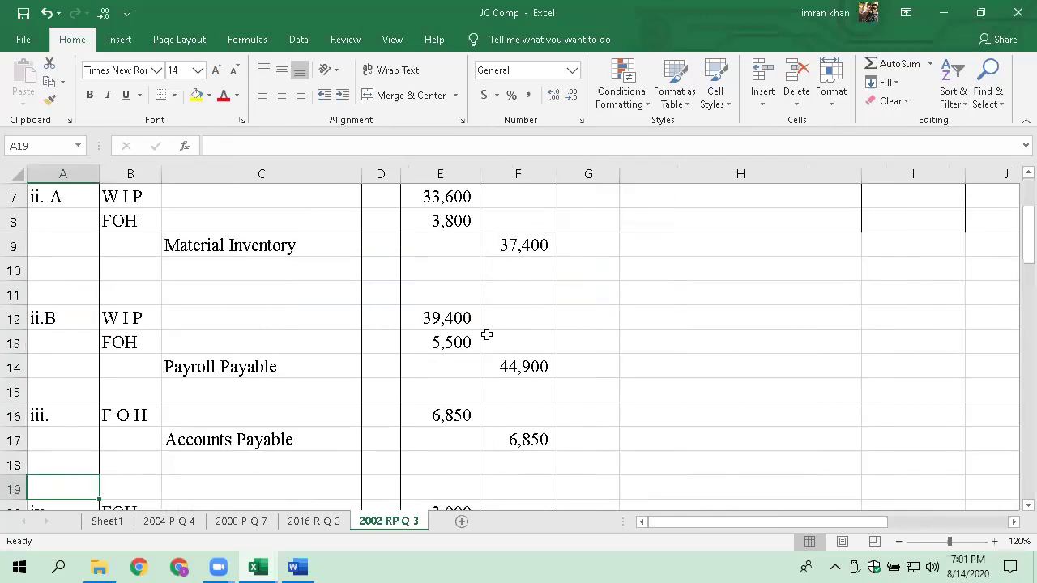
key(Up)
key(Up)
key(Up)
key(Up)
key(Down)
key(Down)
key(Down)
key(Down)
key(Down)
key(Down)
key(Down)
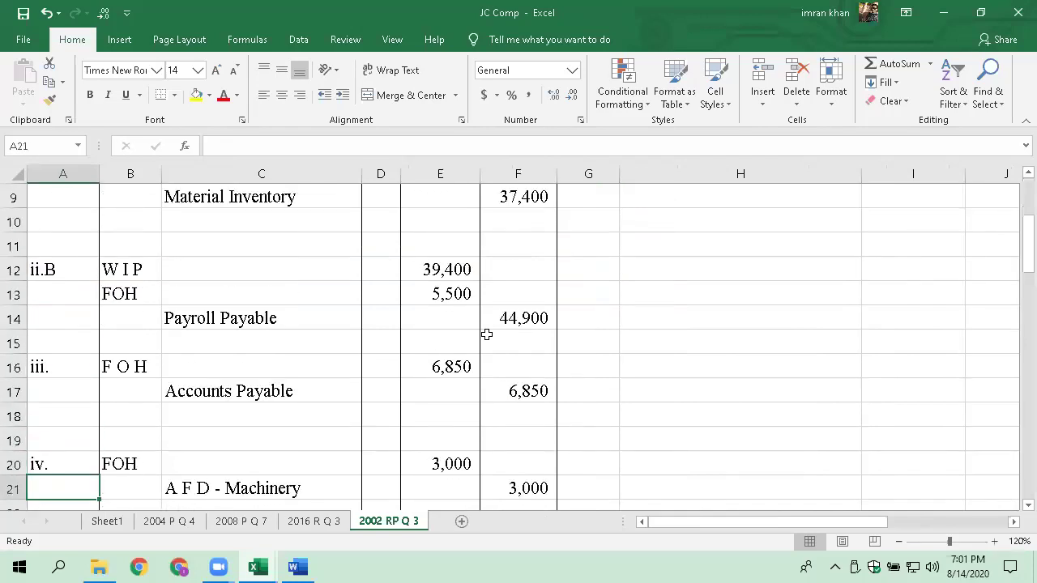
key(Up)
key(Right)
key(Right)
key(Right)
key(Right)
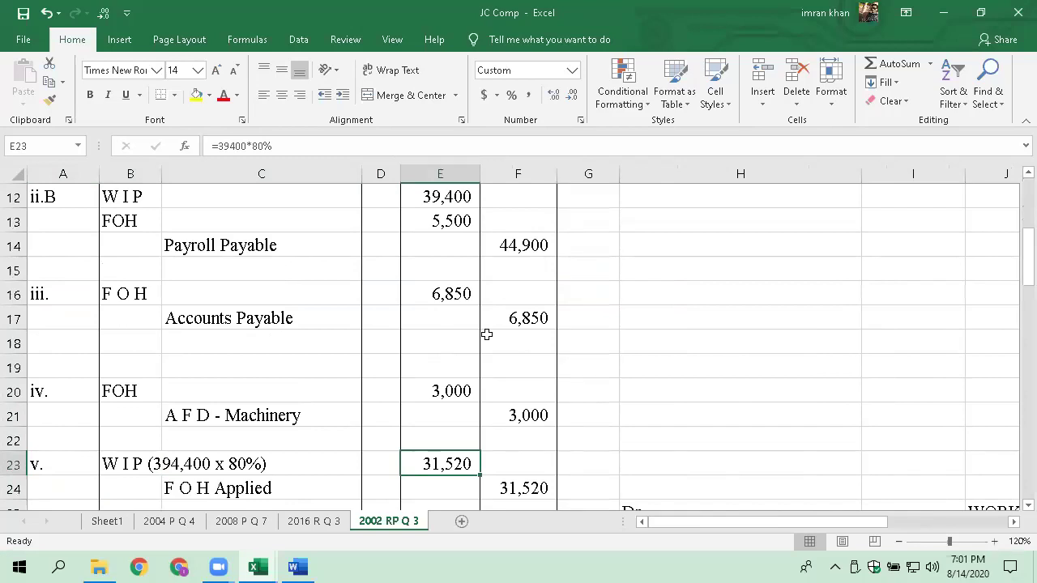
- Correct the entry v. label in B23 to read "W I P (39,400 x 80%)"
key(Left)
key(Left)
key(Left)
key(Left)
key(Right)
key(F2)
key(Left)
key(Left)
key(Left)
key(Left)
key(Left)
key(Left)
key(Left)
key(Left)
key(Right)
key(Right)
key(Delete)
key(Return)
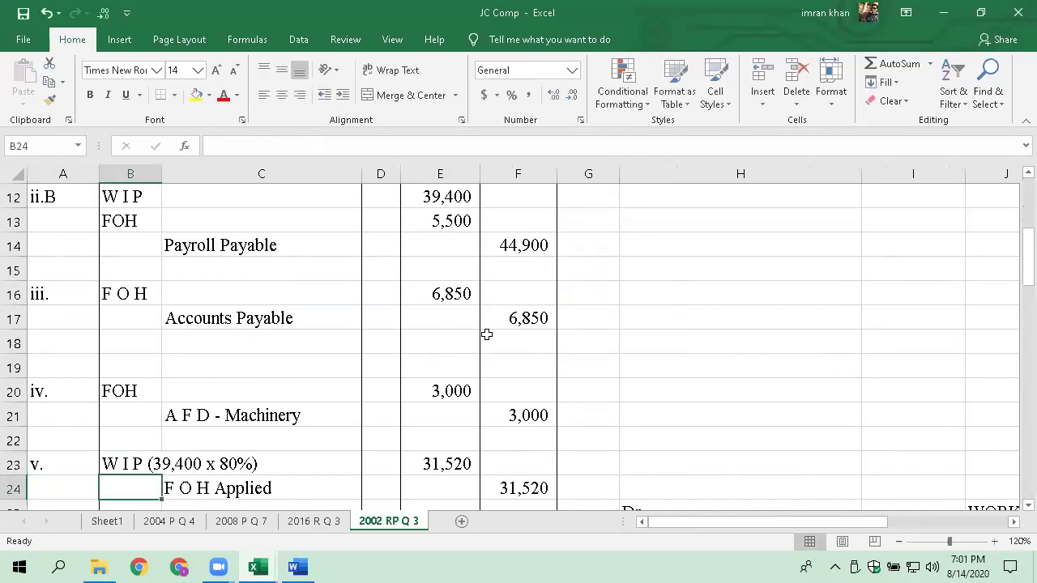
- Calculate Job 01's FOH applied in K4 of the cost table with the formula =J4*80%
key(Up)
key(Right)
key(Right)
key(Right)
key(Right)
key(Right)
key(Right)
key(Right)
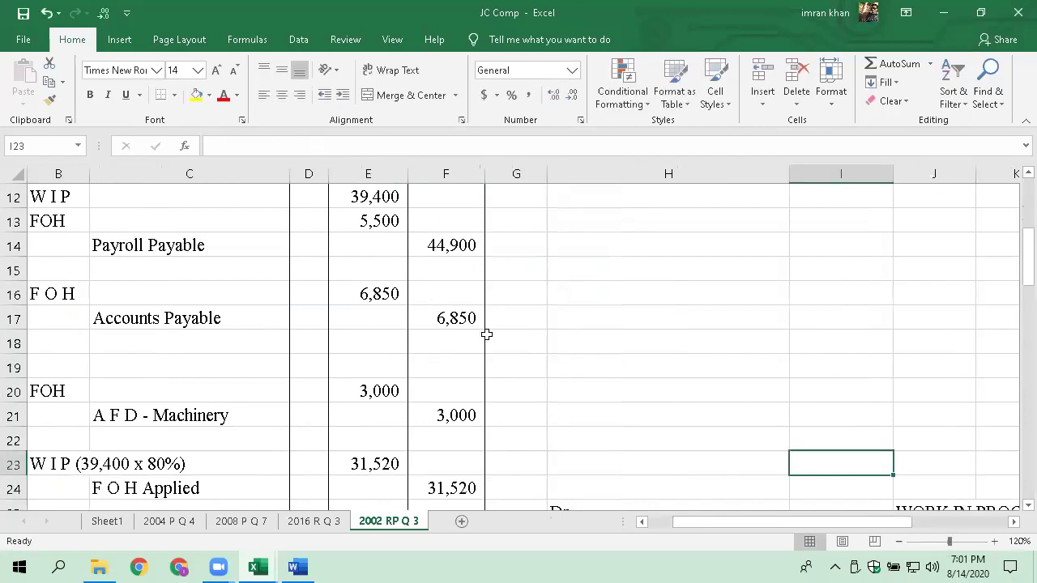
key(Page_Up)
key(Up)
key(Up)
key(Up)
key(Up)
key(Up)
key(Up)
key(Up)
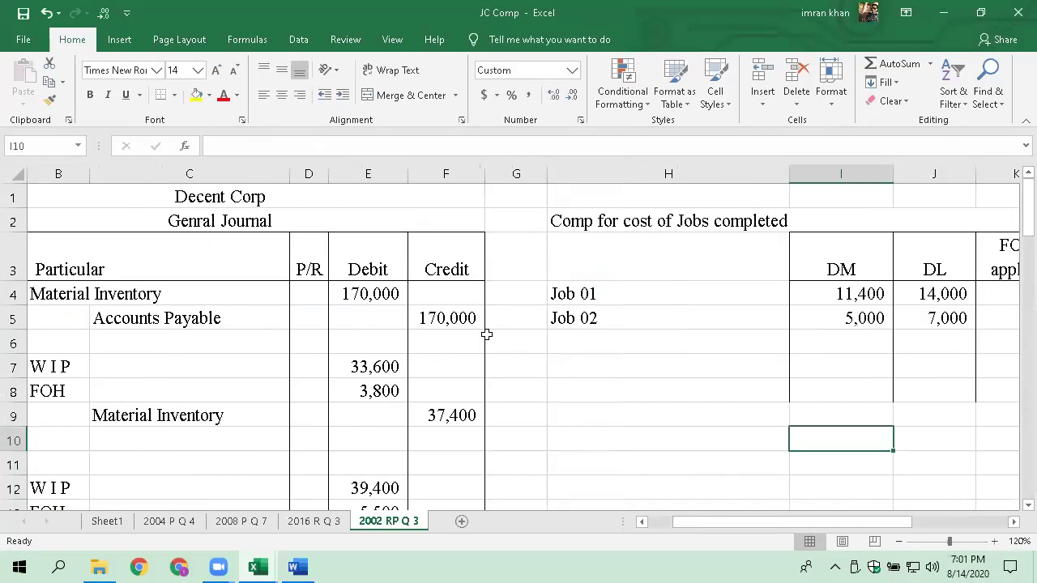
key(Down)
key(Down)
key(Right)
key(Right)
key(Right)
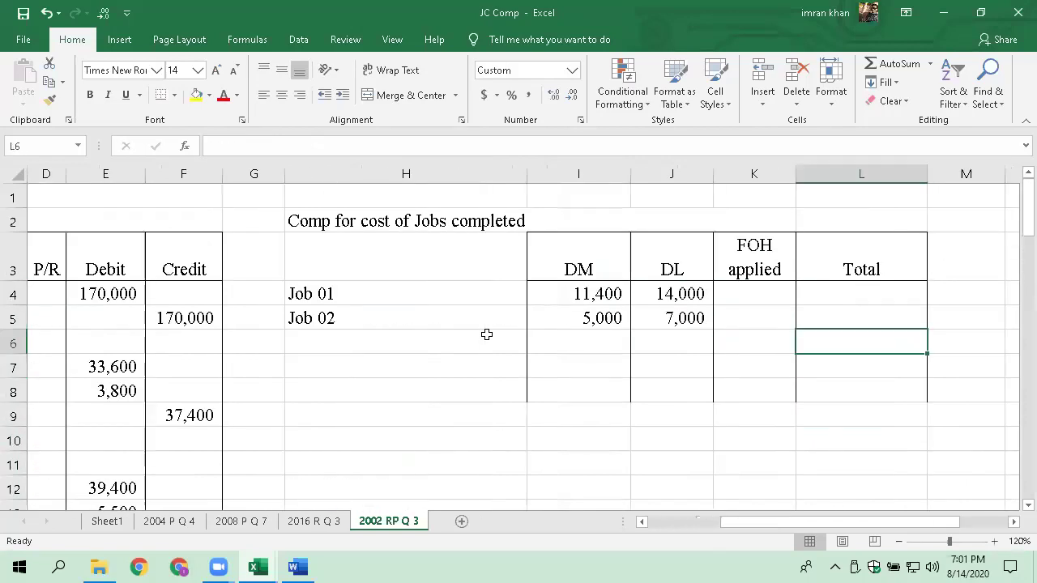
key(Left)
key(Left)
key(Up)
key(Up)
key(Right)
text(=)
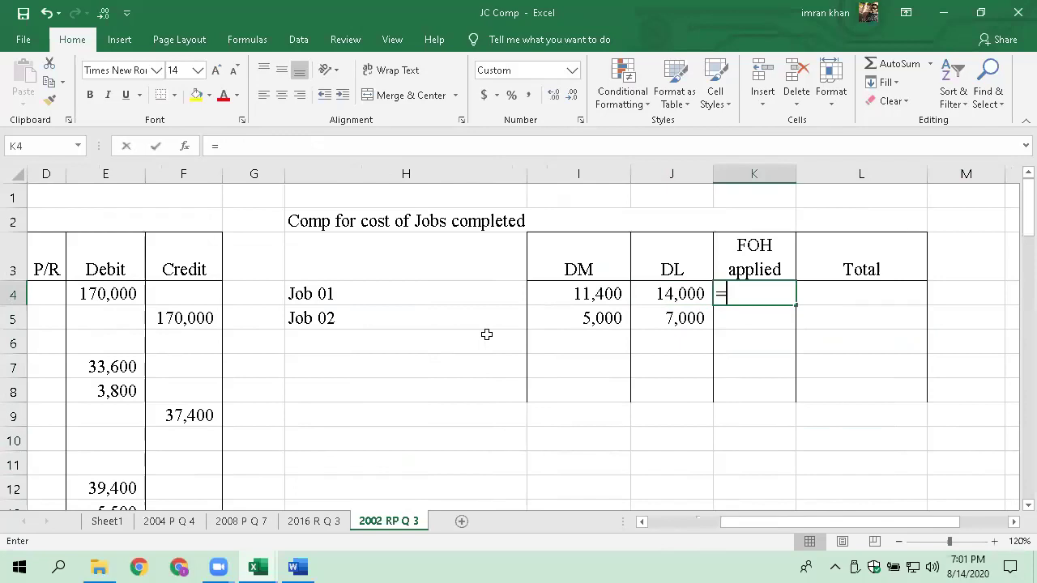
key(Left)
text(*80)
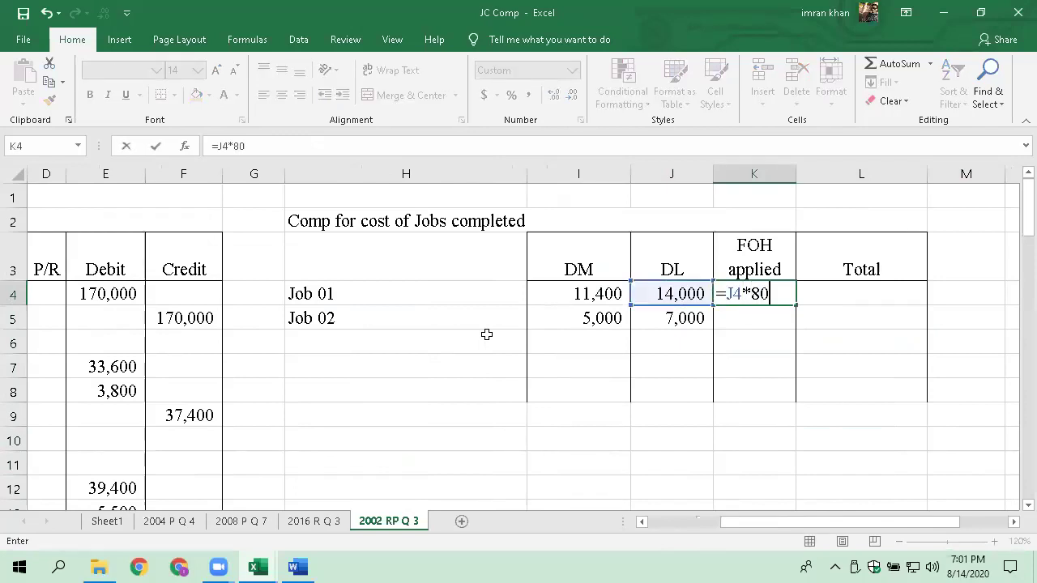
text(%)
key(Return)
key(Up)
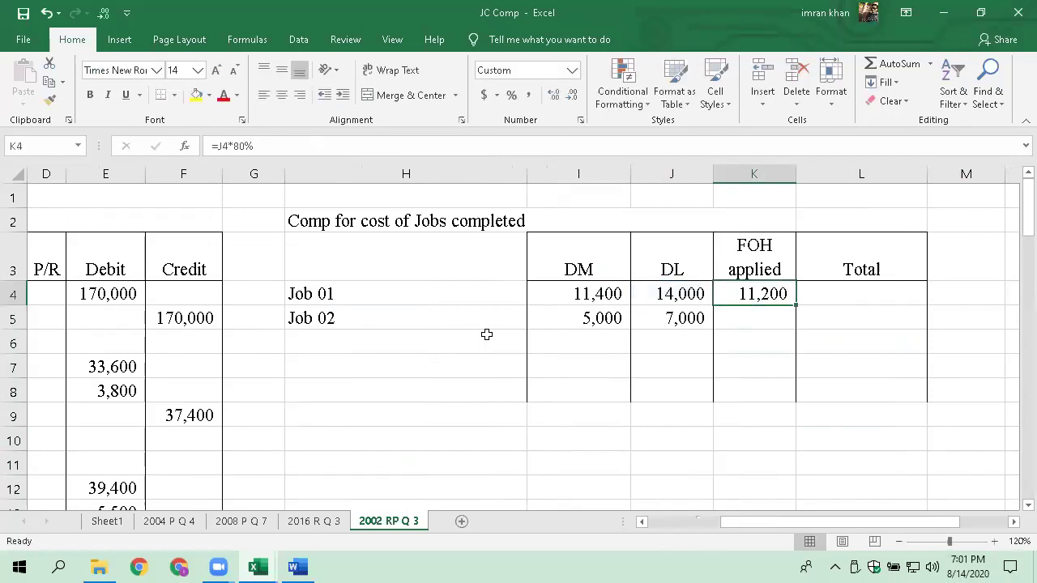
- Copy the FOH applied formula from K4 into K5 for Job 02
key(ctrl+c)
key(Down)
key(Return)
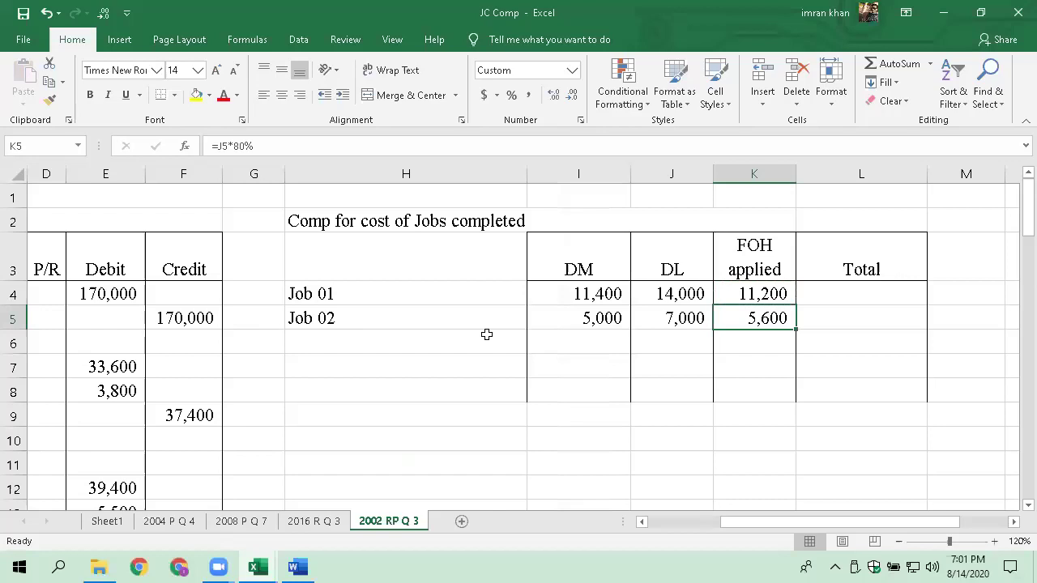
key(Right)
key(Right)
key(Right)
key(Left)
key(Left)
key(Left)
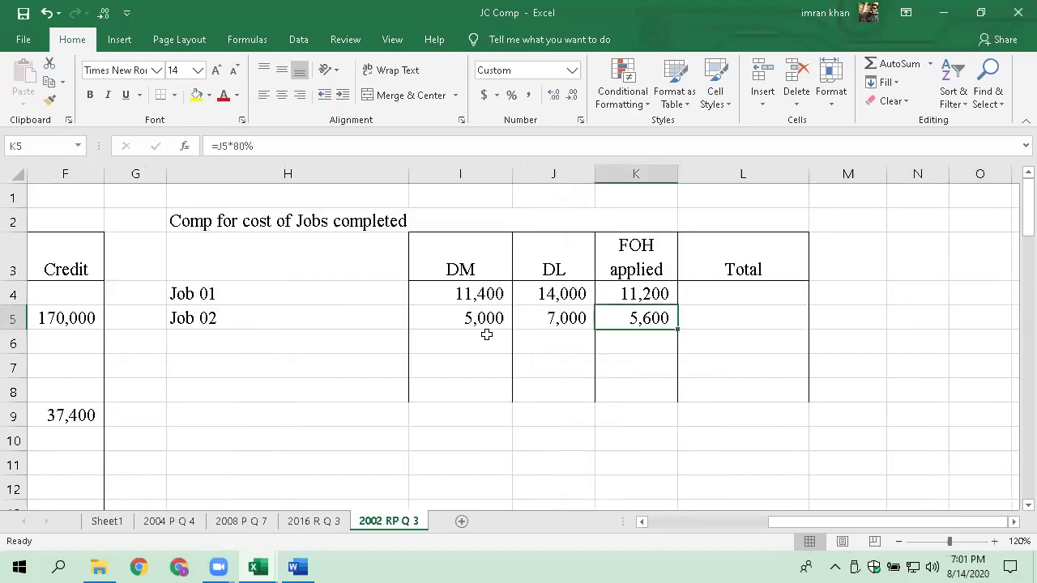
key(ctrl+1)
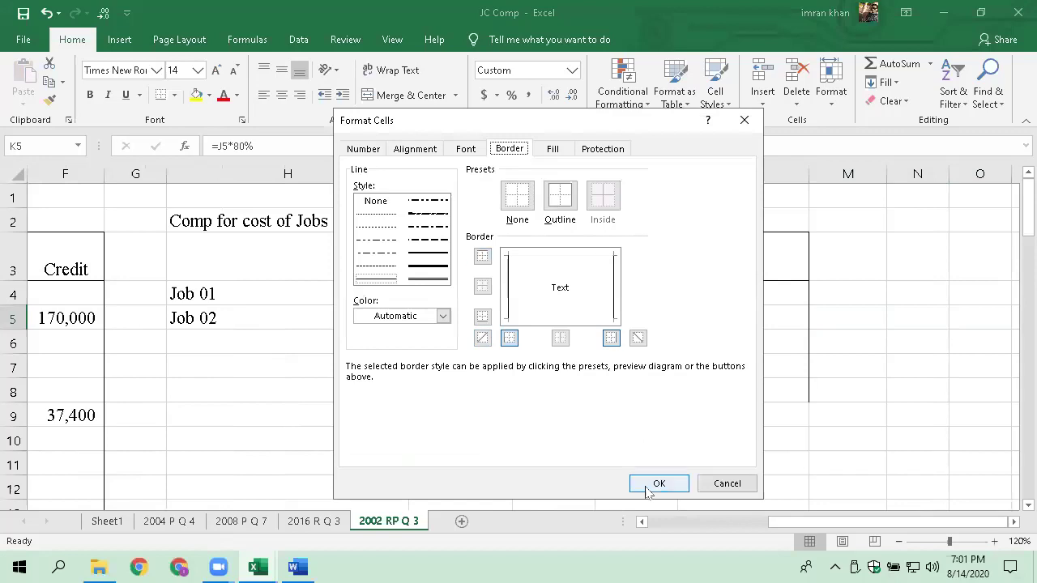
click(656, 484)
click(698, 377)
- Total Job 01's DM, DL and FOH in L4 with =SUM(I4:K4) and copy the formula to L5 for Job 02
click(708, 291)
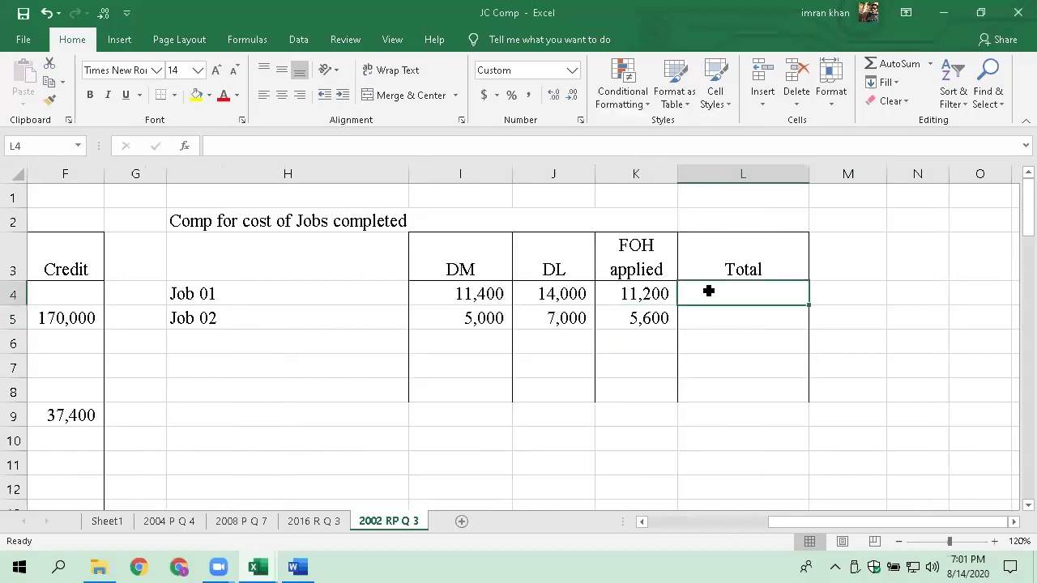
key(alt+equal)
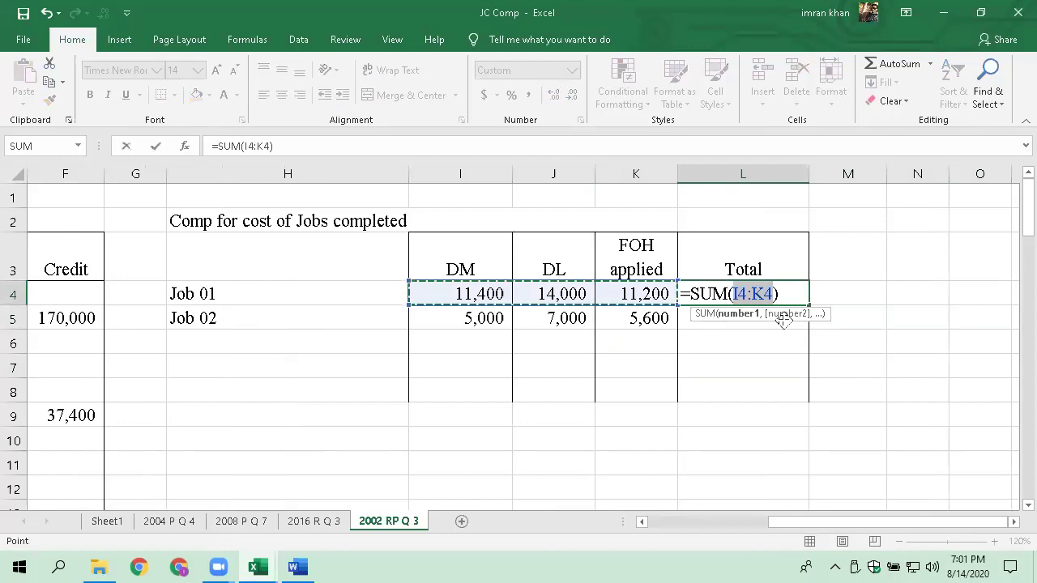
key(Return)
key(Up)
key(ctrl+c)
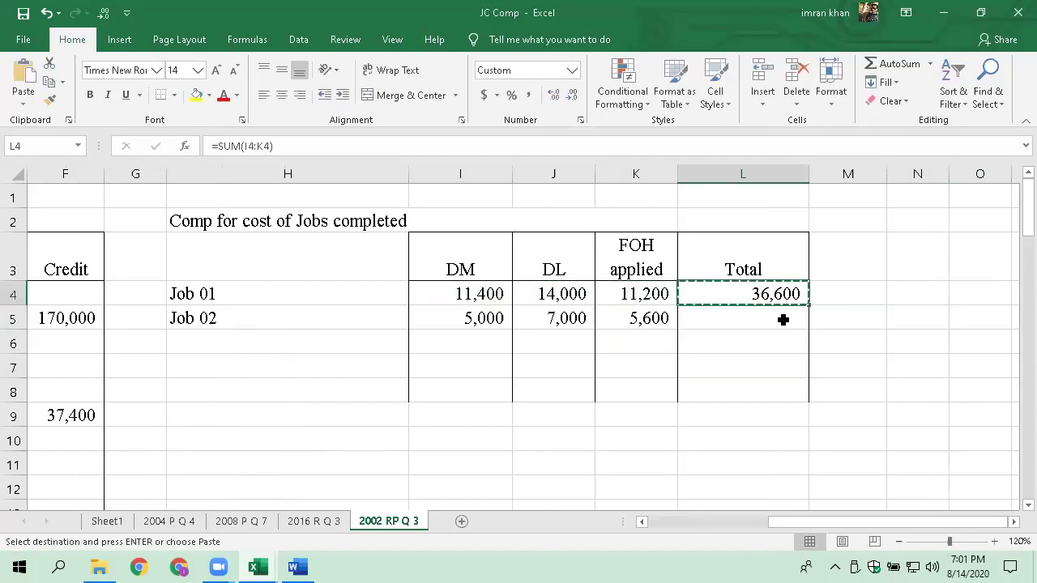
click(782, 319)
key(ctrl+v)
key(Return)
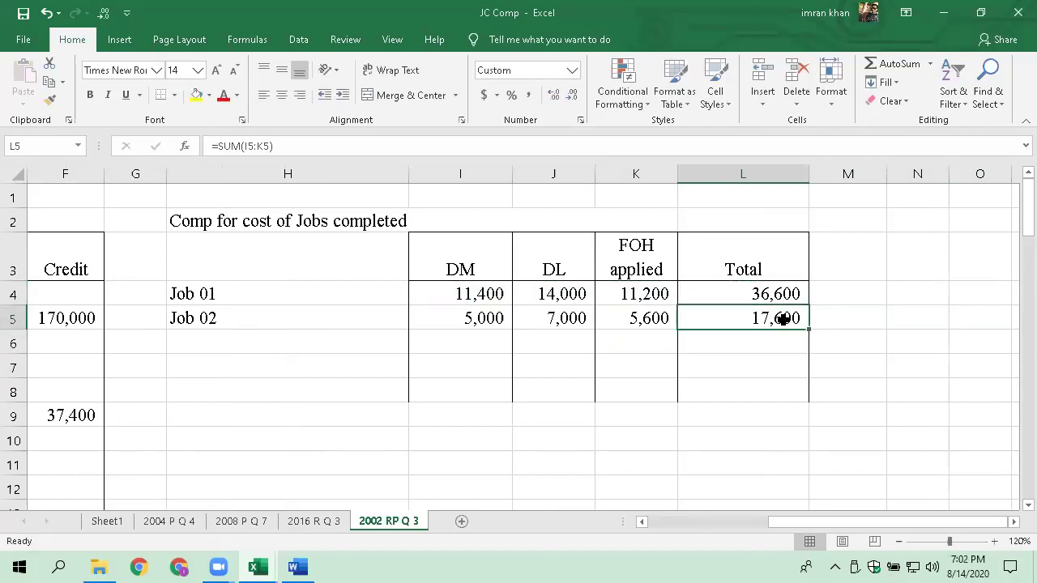
- Give the total cell L6 a single top border and a double bottom border
key(ctrl+1)
click(672, 483)
click(763, 355)
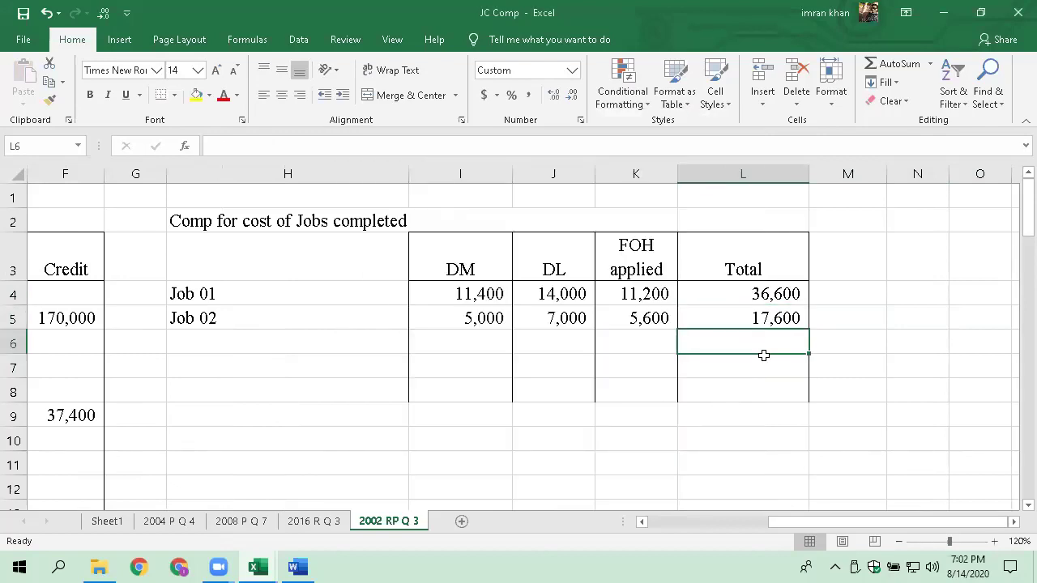
key(ctrl+1)
click(569, 260)
click(428, 278)
click(552, 316)
click(556, 299)
click(561, 324)
click(659, 483)
click(552, 389)
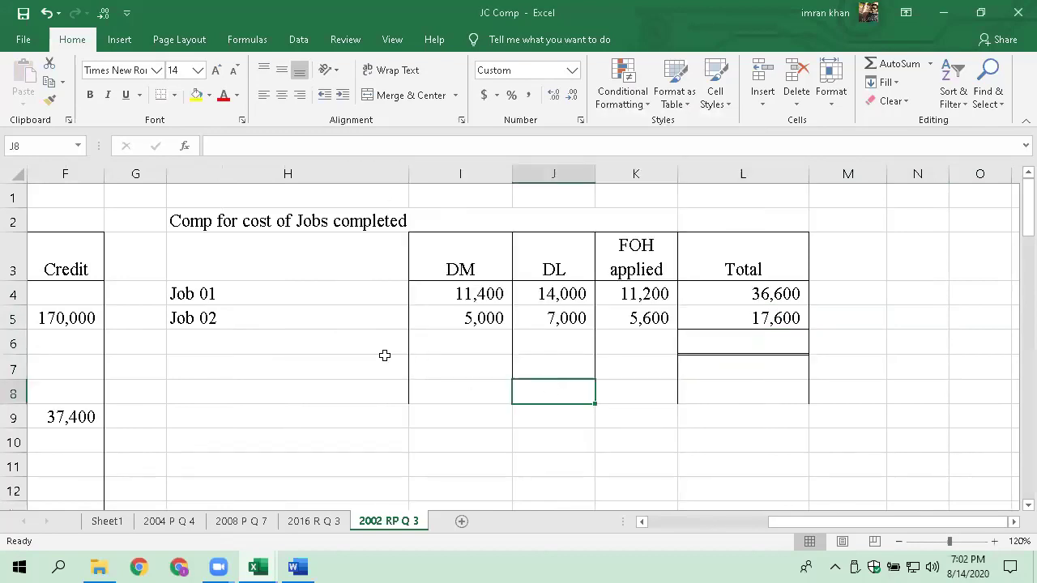
- Enter the row label "Cost of Jobs completed" in H6 below Job 02
click(240, 343)
text(Cost of Jobs completed)
key(ctrl+Return)
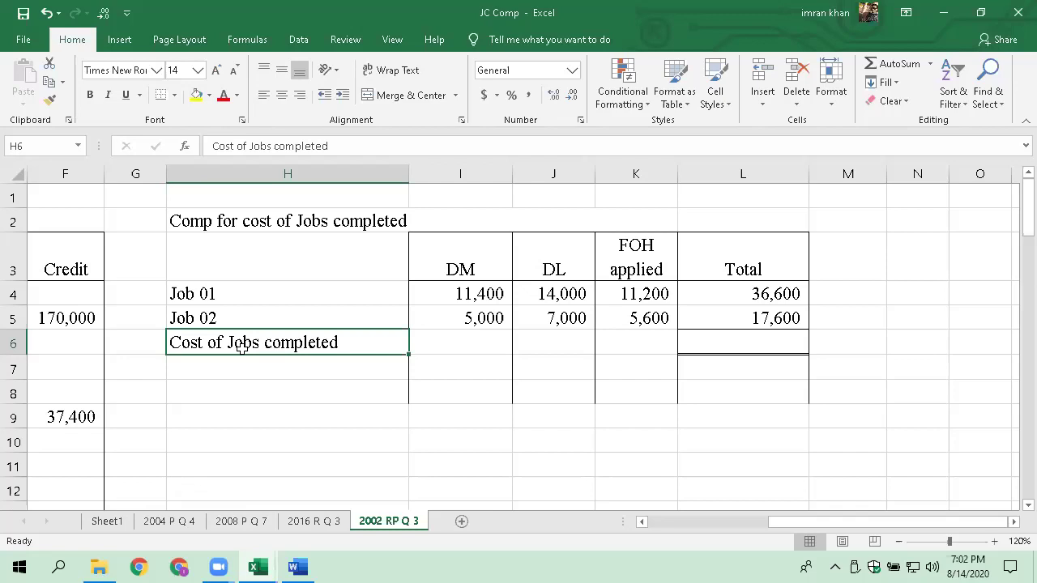
- Sum the two job totals in L6 with =SUM(L4:L5)
key(Right)
key(Right)
key(Right)
key(Right)
key(alt+equal)
key(Return)
key(Up)
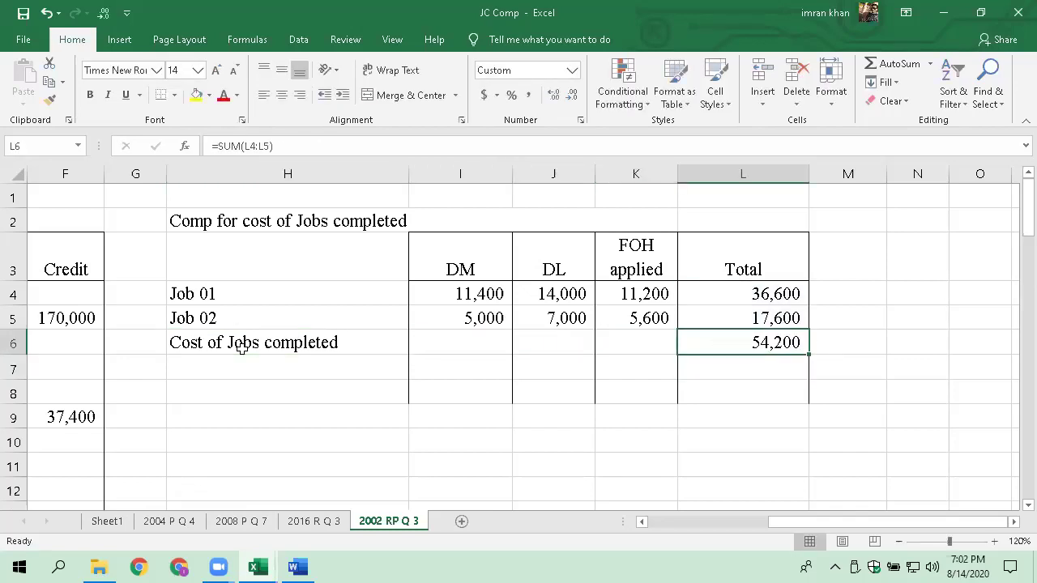
- Enter 54,200 as the debit amount for F G in E27 of journal entry vi
key(Left)
key(Home)
key(Down)
key(Down)
key(Down)
key(Down)
key(Down)
key(Down)
key(Down)
key(Down)
key(Down)
key(Down)
key(Down)
key(Down)
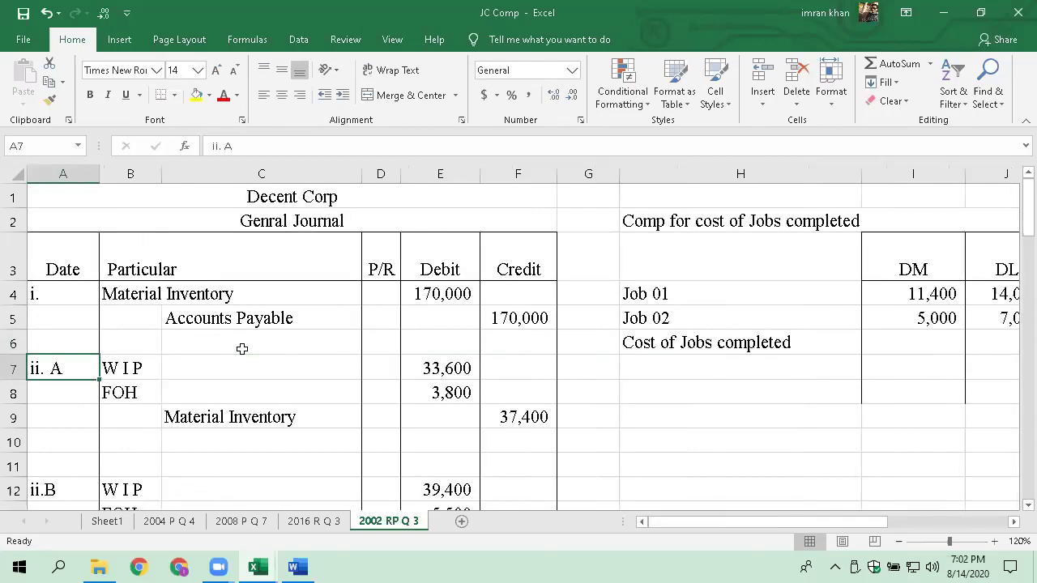
key(Down)
key(Down)
key(Down)
key(Down)
key(Down)
key(Down)
key(Down)
key(Down)
key(Down)
key(Up)
key(Down)
key(Down)
key(Down)
key(Down)
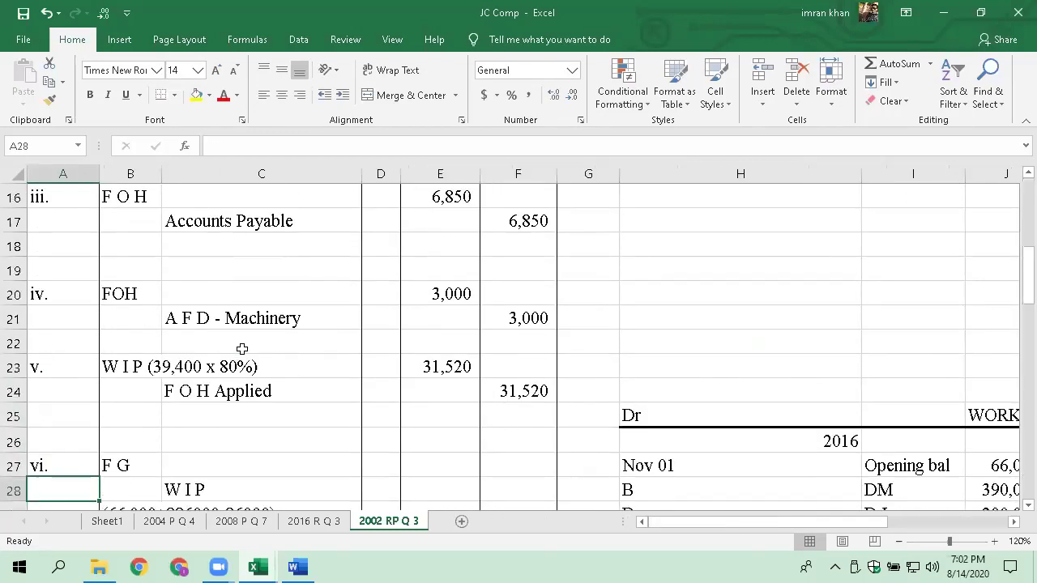
key(Up)
key(Up)
key(Up)
key(Right)
key(Right)
key(Right)
key(Right)
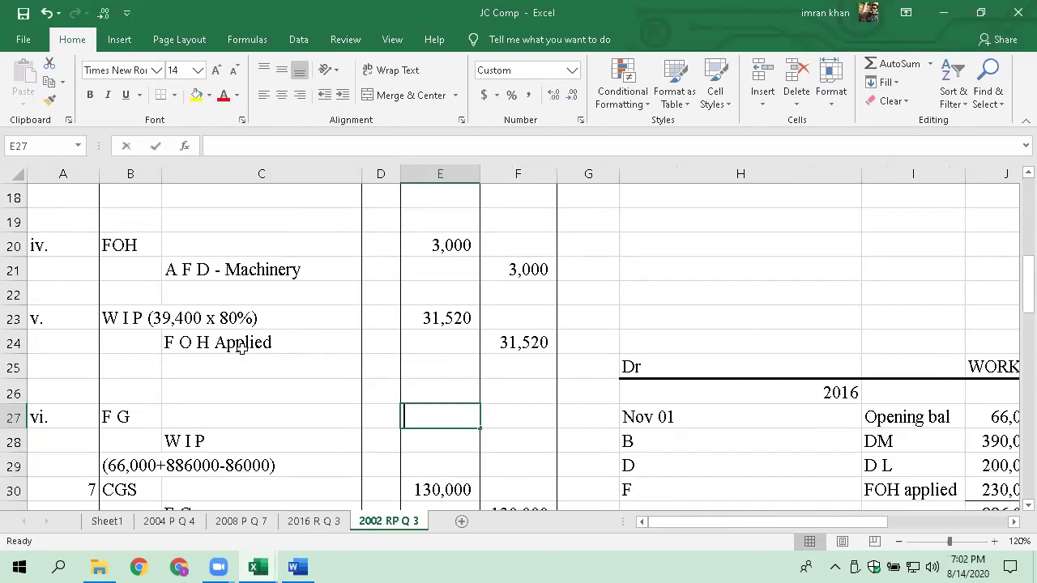
text(54,200)
key(Return)
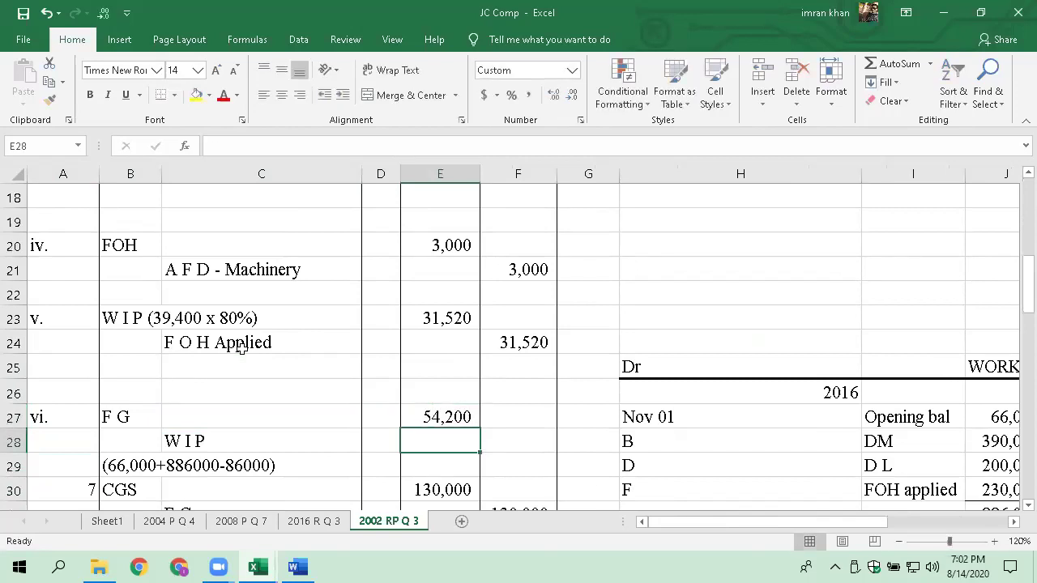
- Enter 54200 as the credit amount for W I P in F28 of journal entry vi
key(Right)
text(54200)
key(Return)
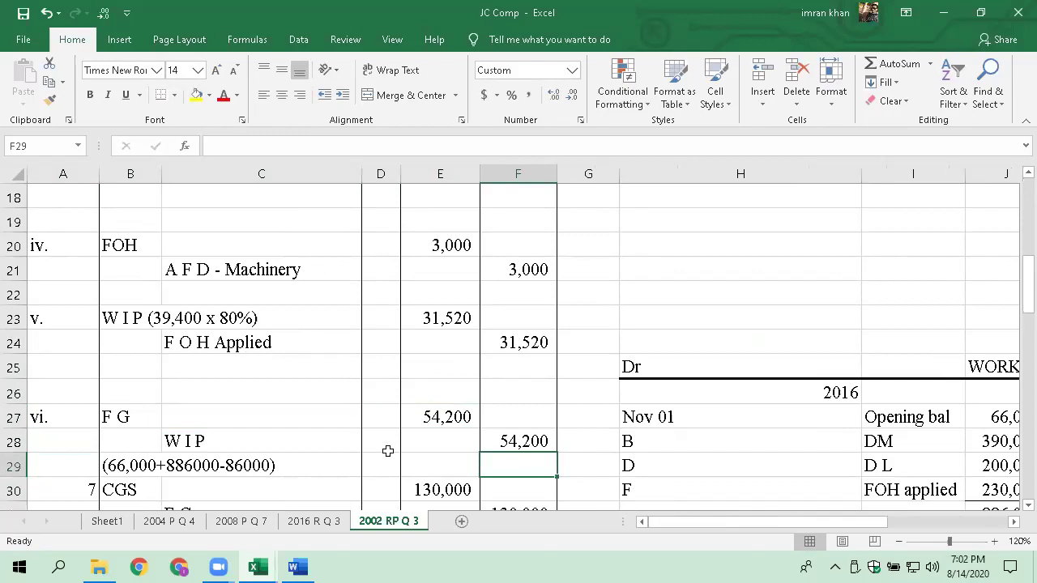
click(451, 417)
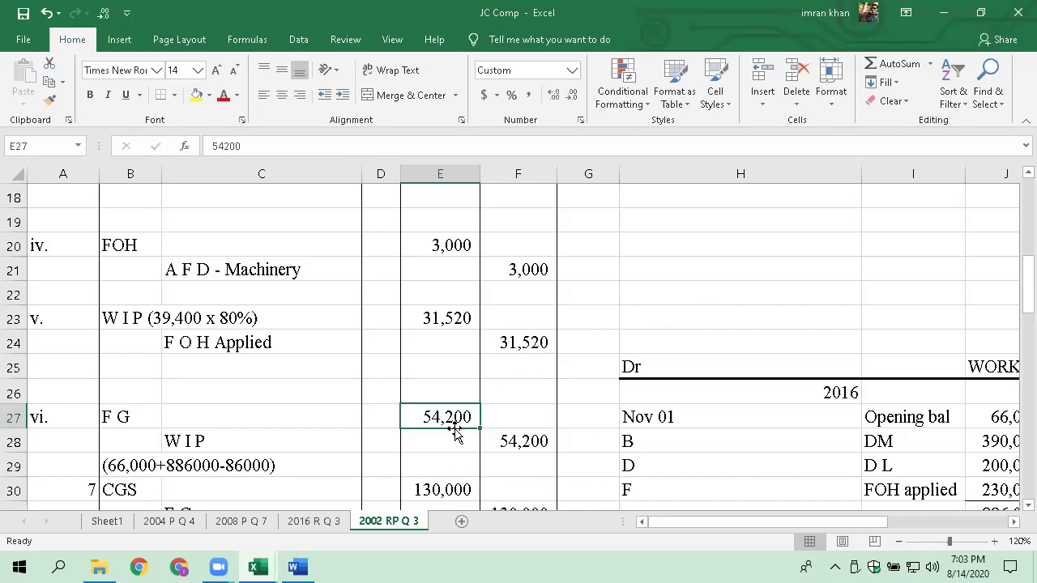
scroll(447, 431, down, 1)
click(113, 416)
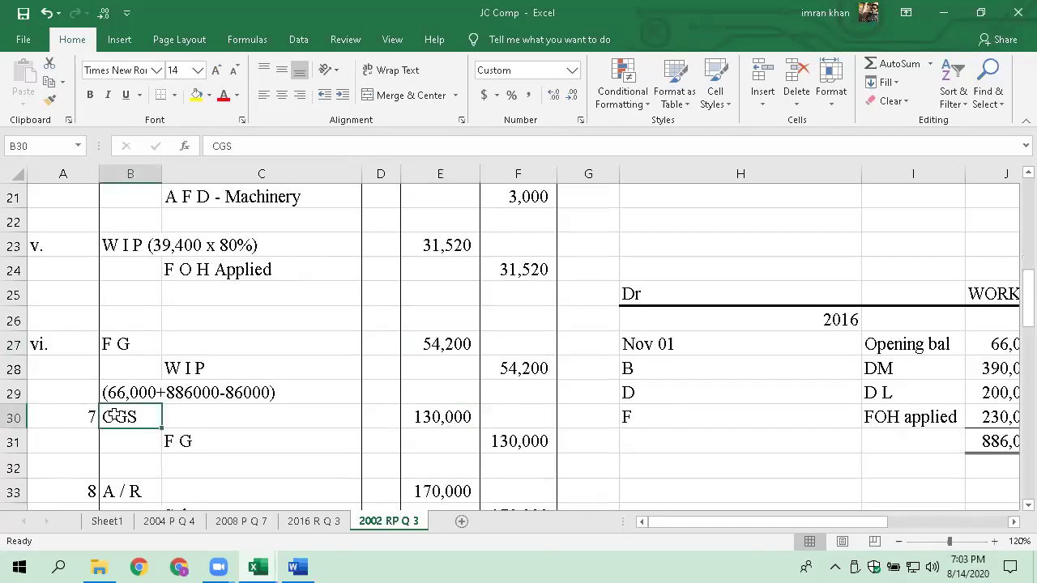
scroll(146, 447, down, 1)
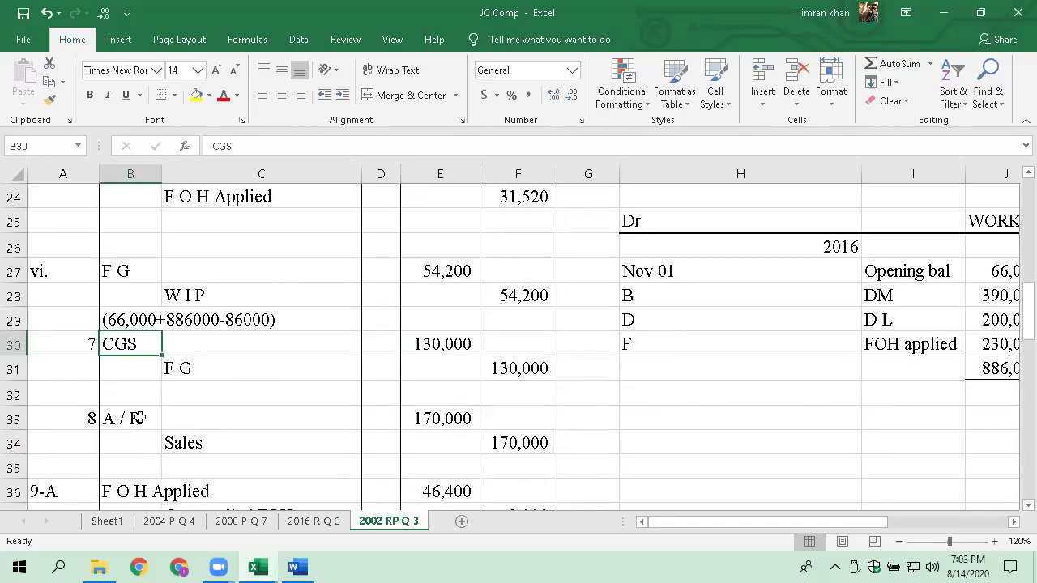